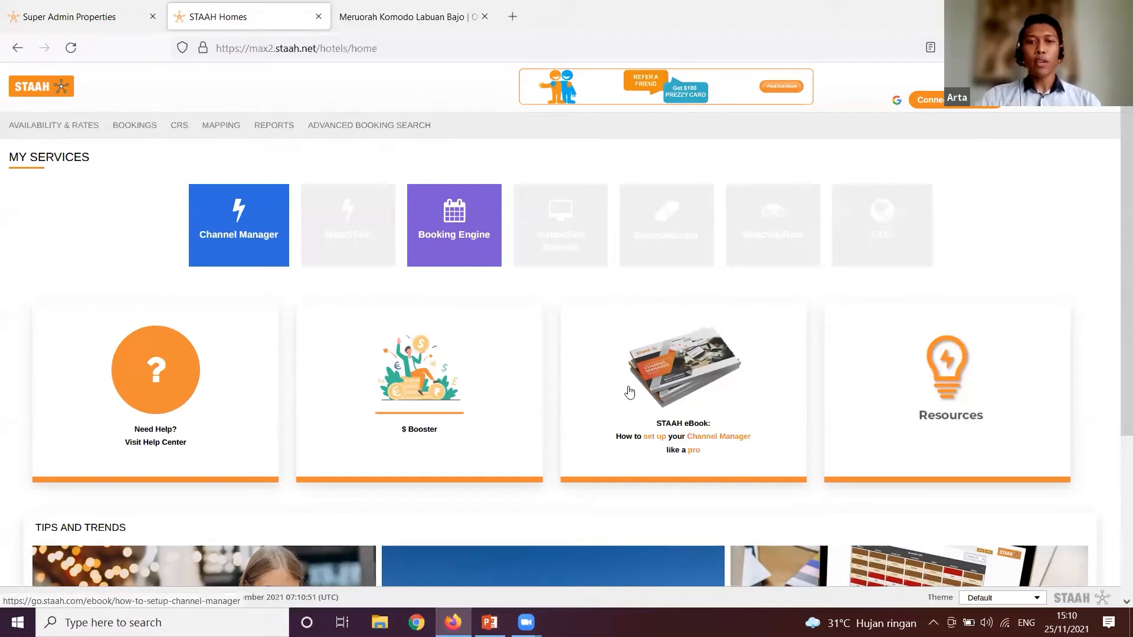
pyautogui.scroll(-2, 1114, 341)
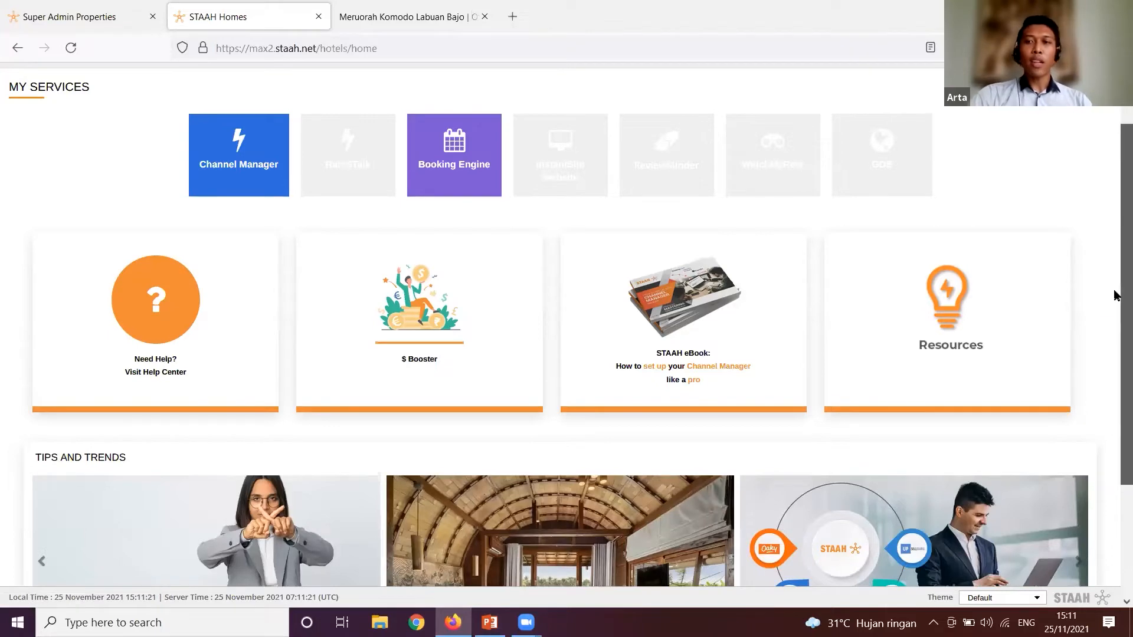
pyautogui.scroll(-2, 1115, 348)
pyautogui.moveTo(1121, 369); pyautogui.dragTo(1114, 398)
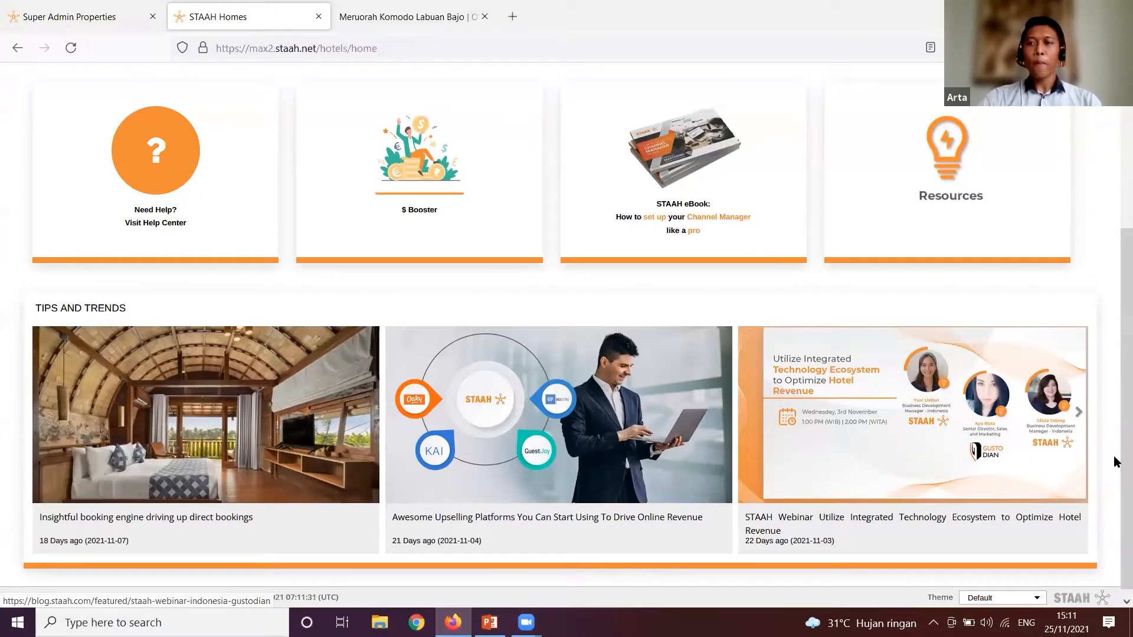
pyautogui.moveTo(1114, 463); pyautogui.dragTo(1115, 266)
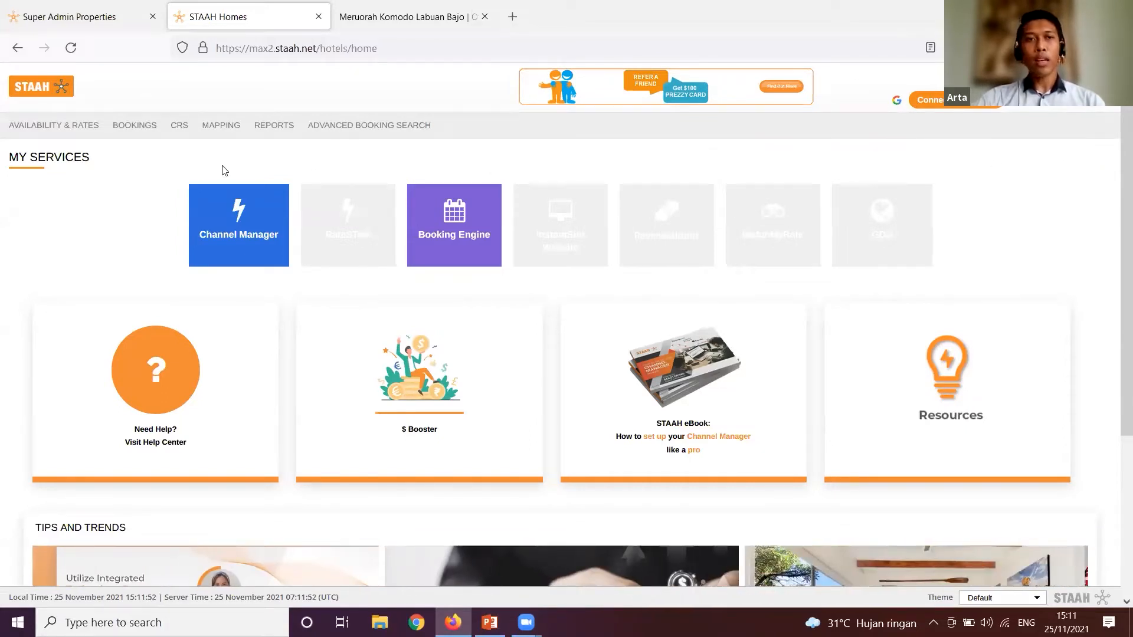
# Step: Open the Room Types setup page and start adding a new room type
pyautogui.click(48, 130)
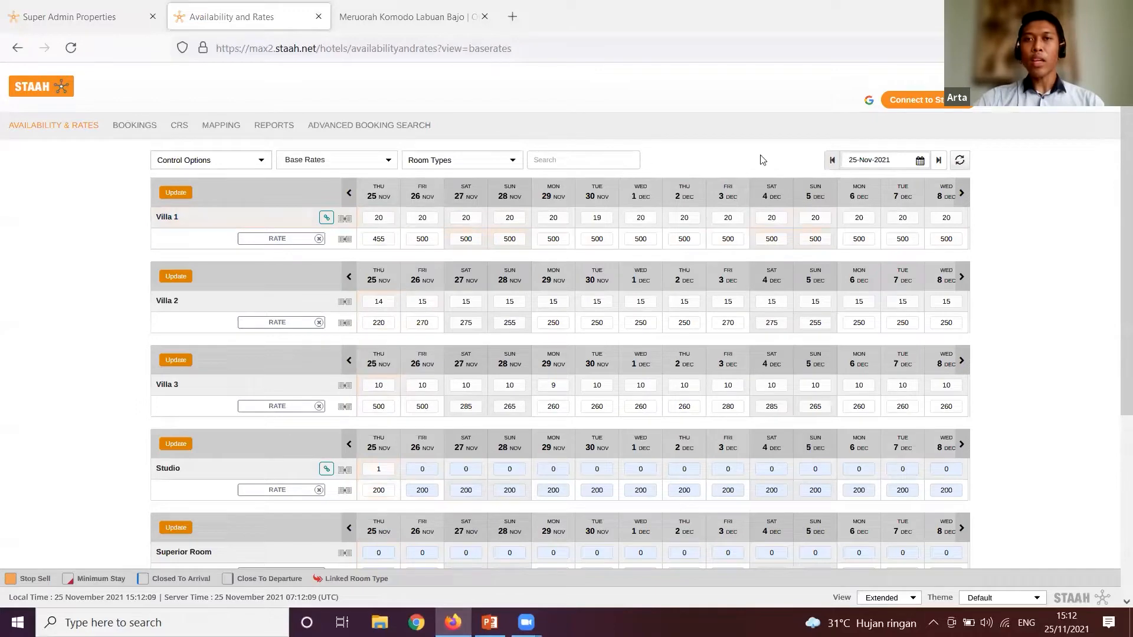
pyautogui.click(1042, 124)
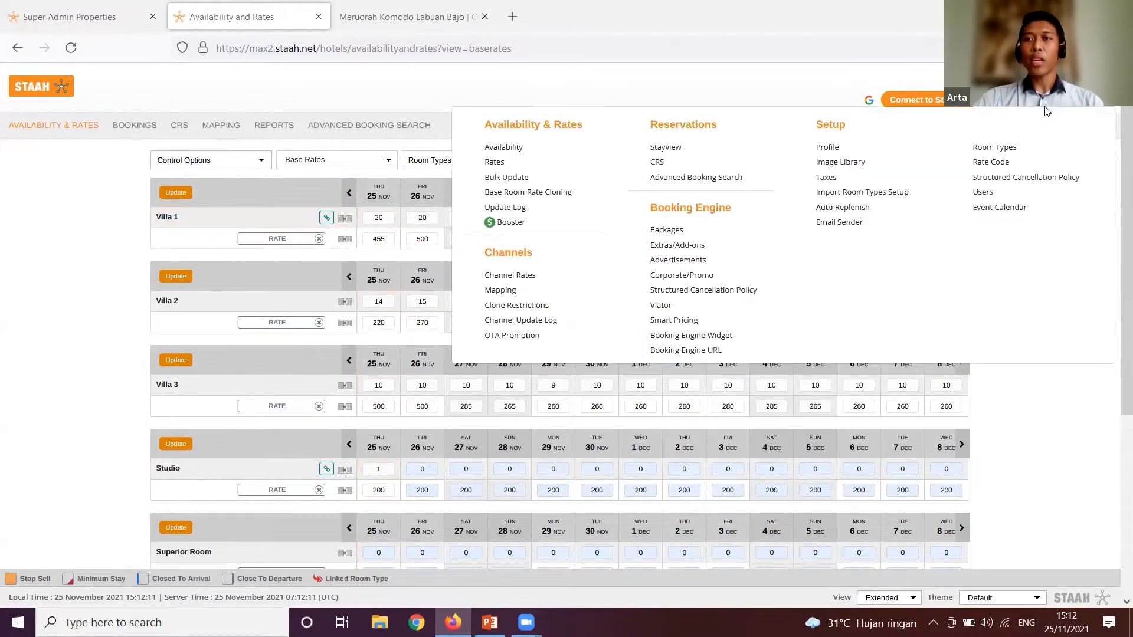
pyautogui.click(1001, 150)
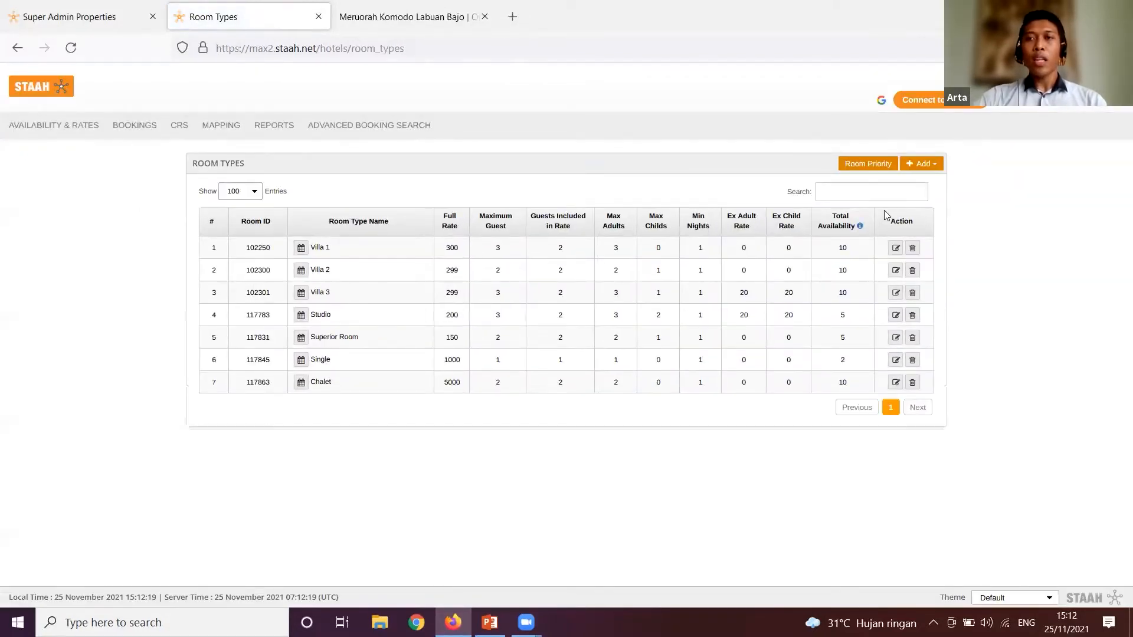
pyautogui.click(930, 164)
pyautogui.click(899, 184)
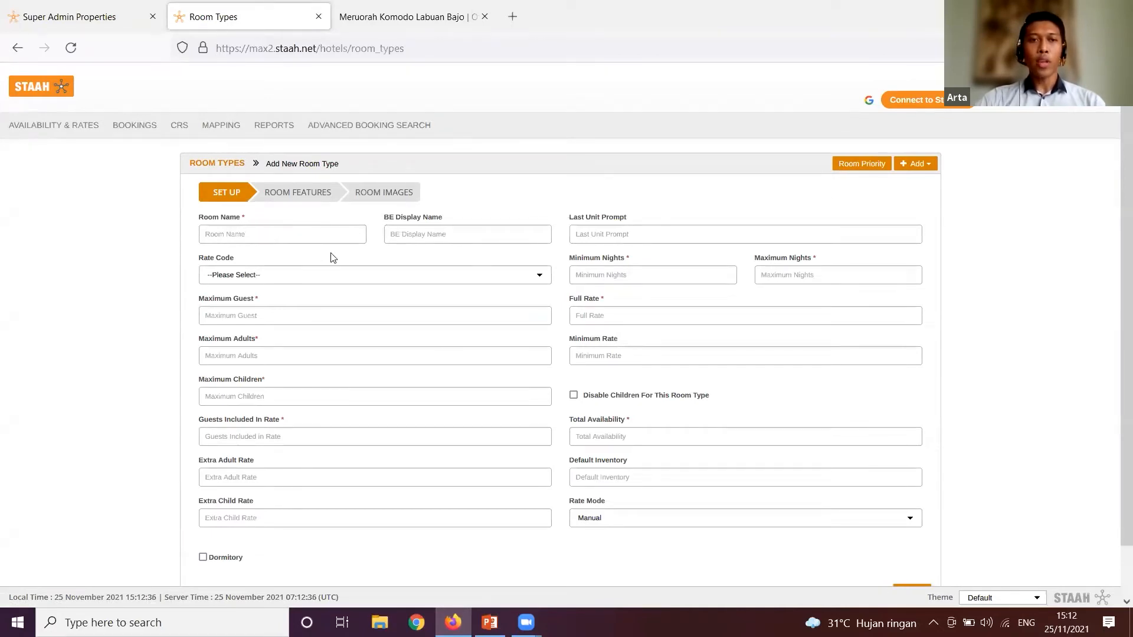
# Step: Enter Suite as both the room name and BE display name, and choose the RACK rate code
pyautogui.click(239, 235)
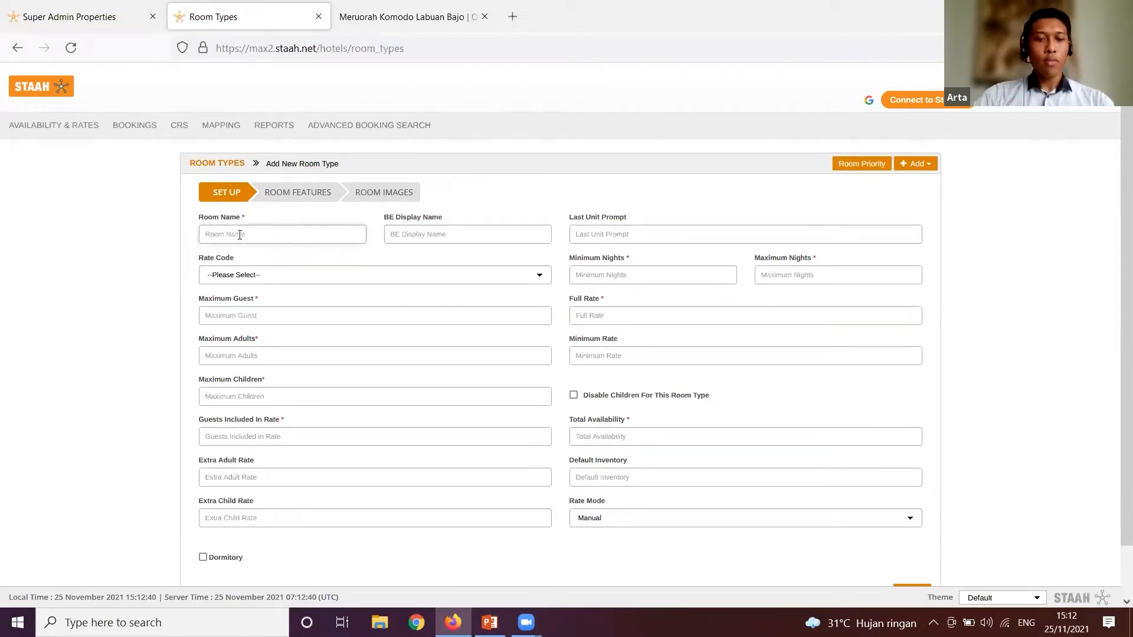
pyautogui.write('Suite')
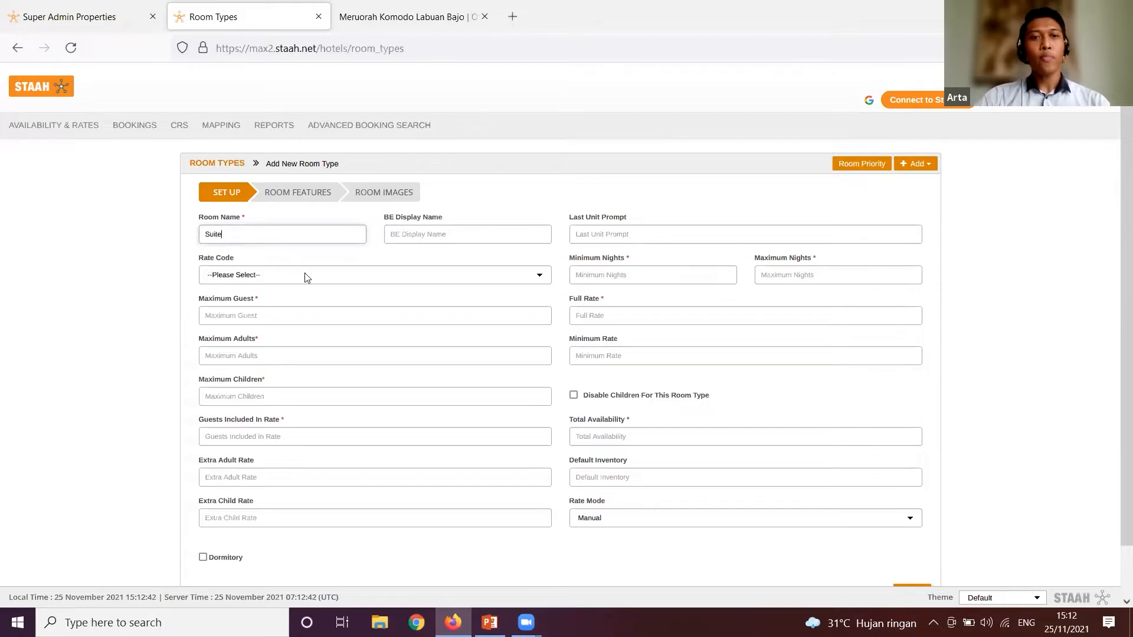
pyautogui.hotkey('ctrl', 'a')
pyautogui.hotkey('ctrl', 'x')
pyautogui.hotkey('ctrl', 'v')
pyautogui.click(423, 234)
pyautogui.hotkey('ctrl', 'v')
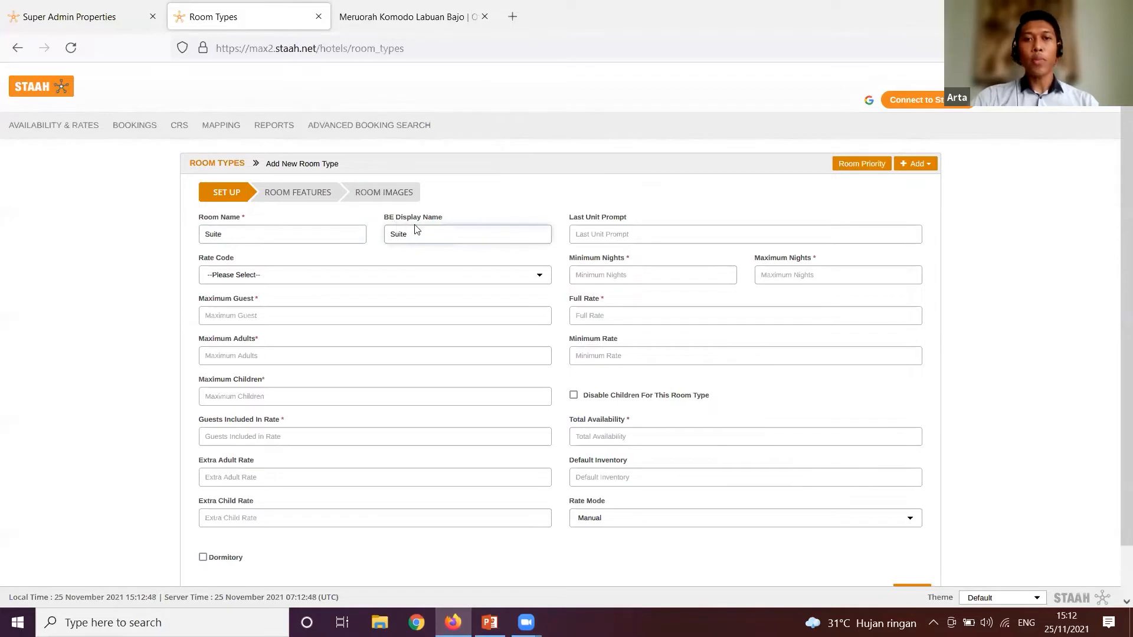
pyautogui.click(273, 277)
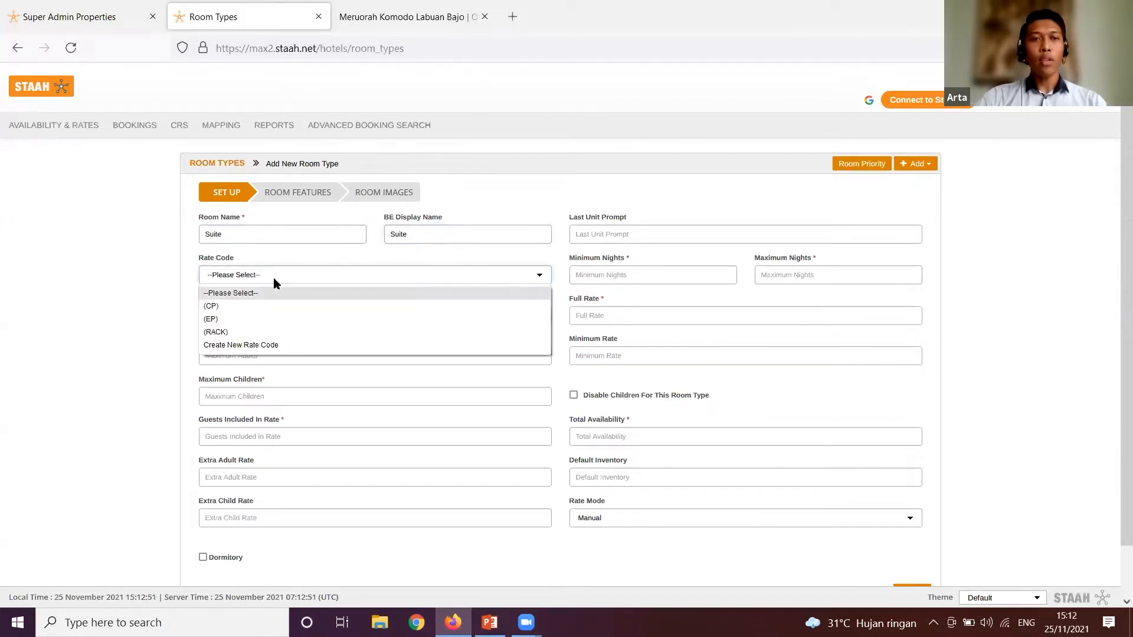
pyautogui.click(248, 333)
# Step: Set the room's maximum guests to 2, maximum adults to 2, maximum children to 0 and guests included in rate to 2
pyautogui.click(378, 321)
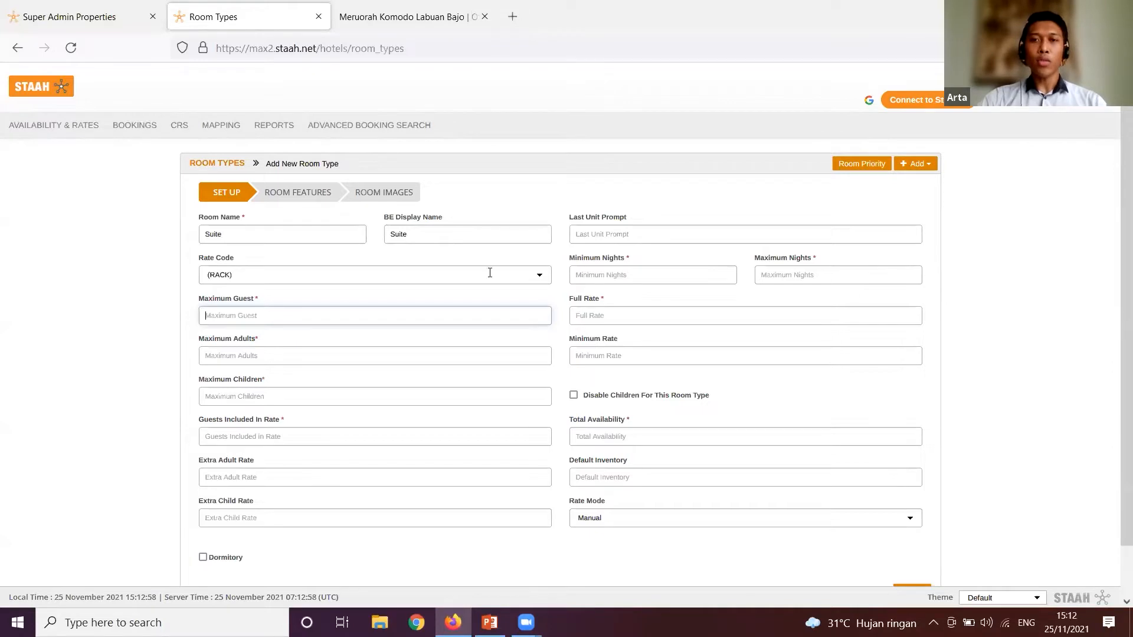
pyautogui.scroll(-2, 1113, 215)
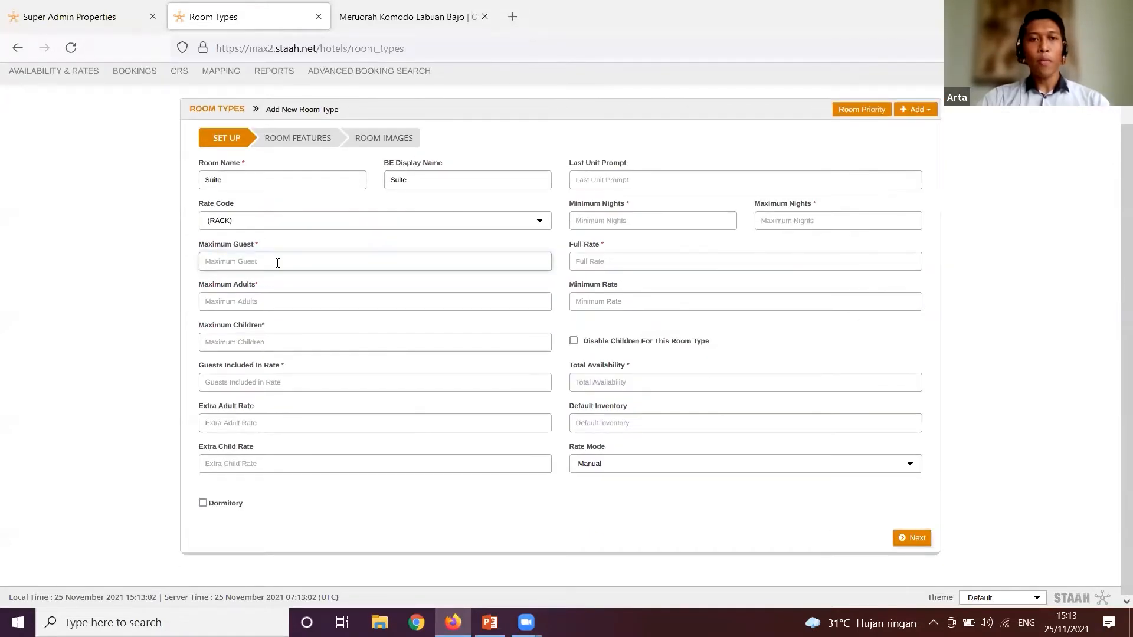
pyautogui.write('2')
pyautogui.click(272, 296)
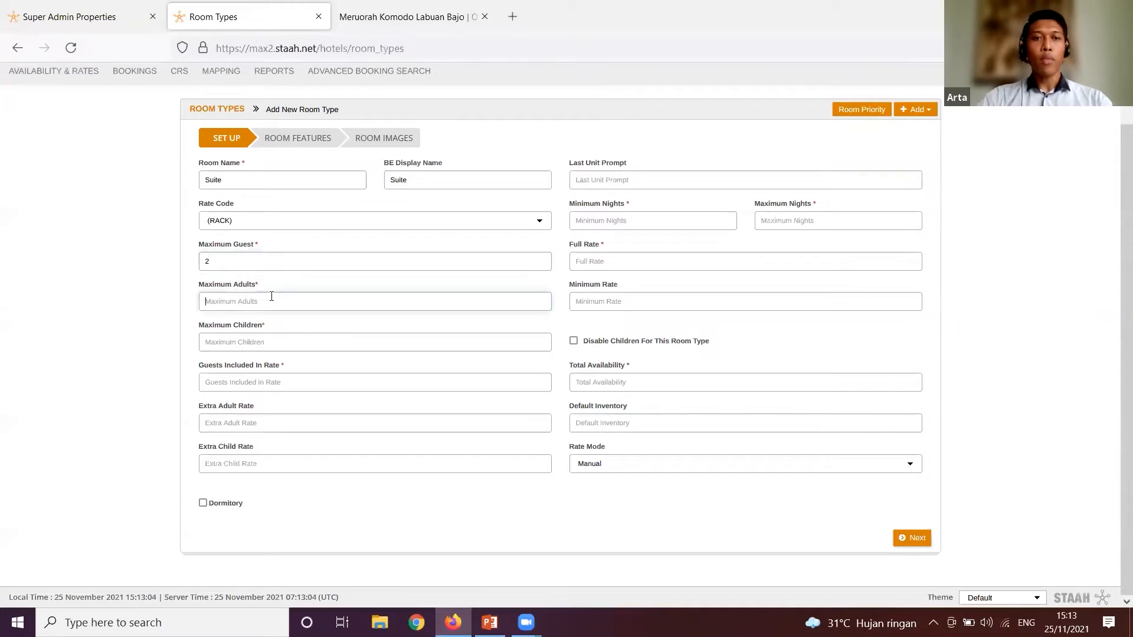
pyautogui.write('2')
pyautogui.click(288, 342)
pyautogui.write('2')
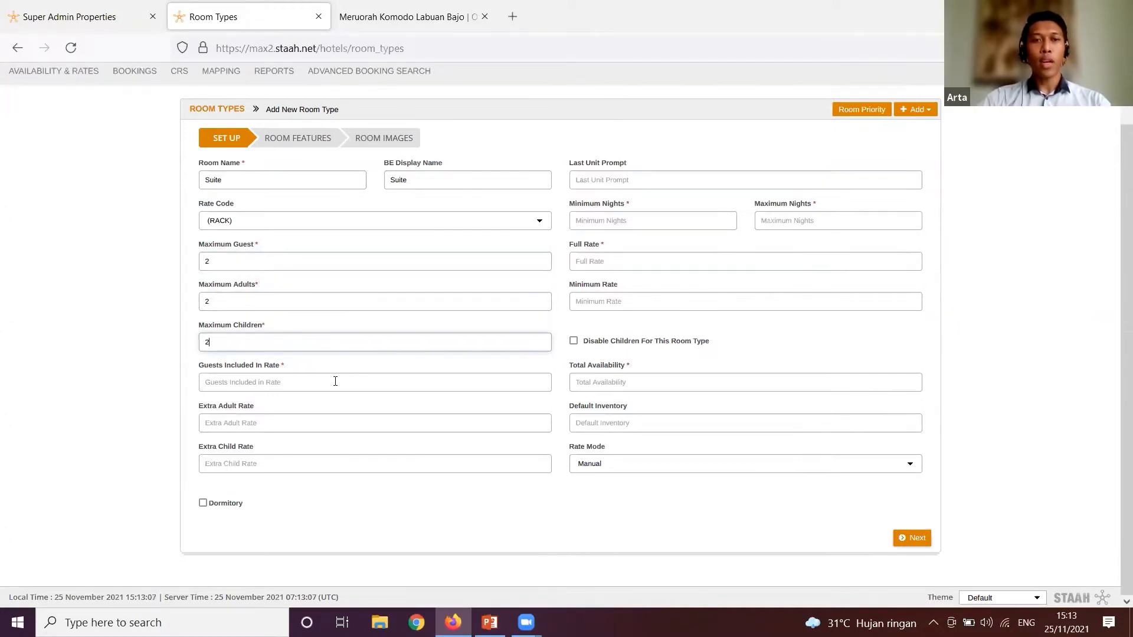
pyautogui.press('BackSpace')
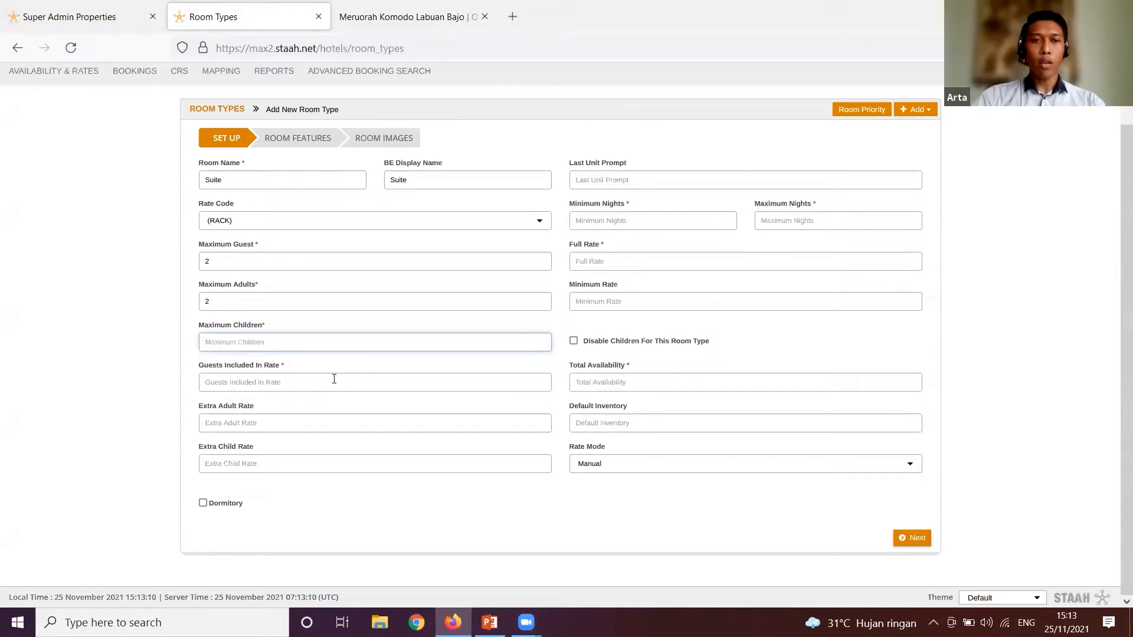
pyautogui.write('0')
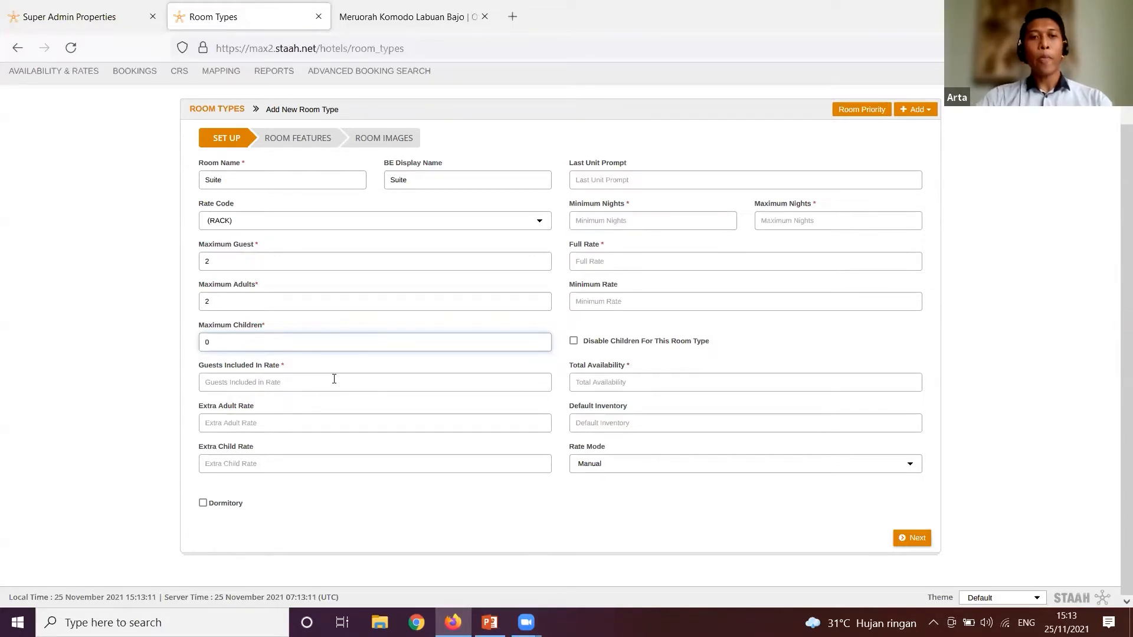
pyautogui.click(316, 380)
pyautogui.write('2')
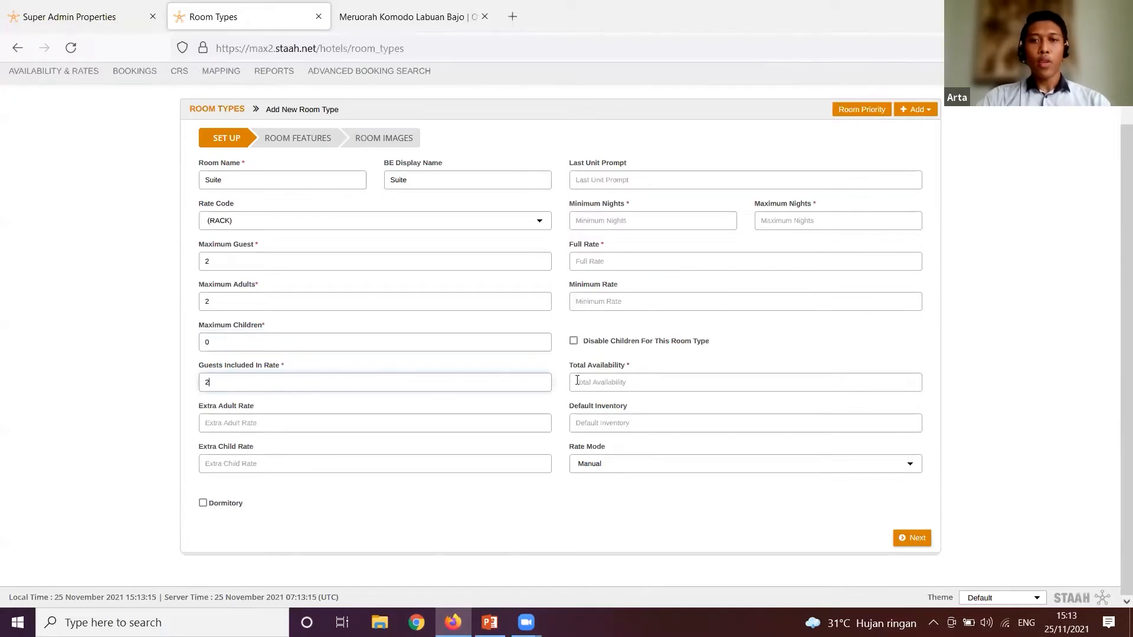
# Step: Set minimum nights to 1, maximum nights to 99, full rate to 100 and total availability to 10, and continue to the room features
pyautogui.click(595, 221)
pyautogui.write('1')
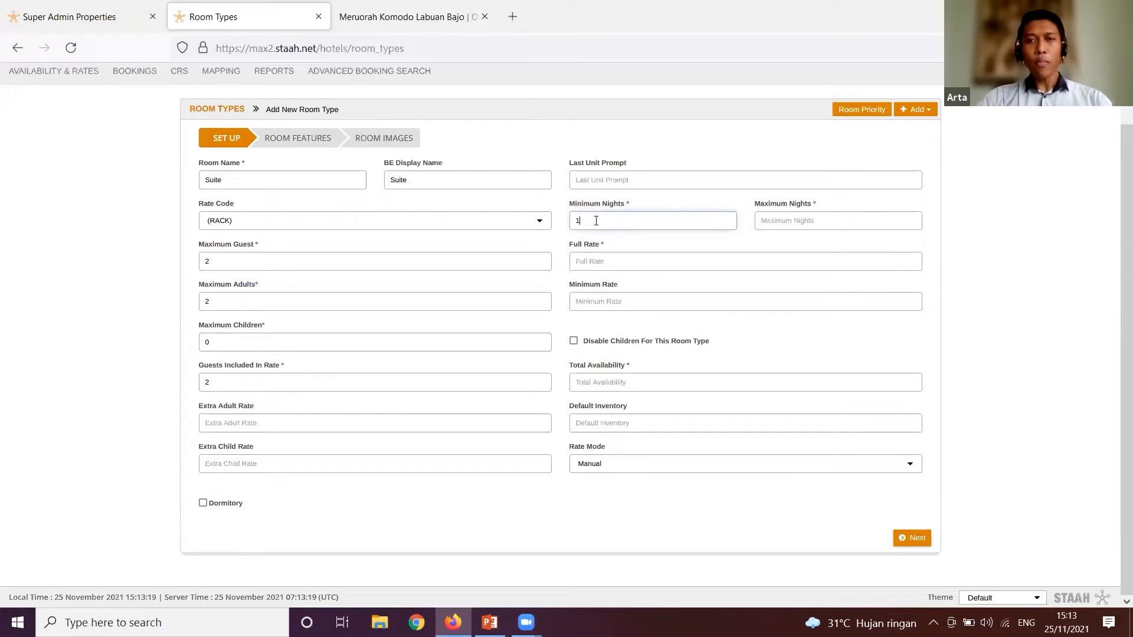
pyautogui.click(767, 227)
pyautogui.write('99')
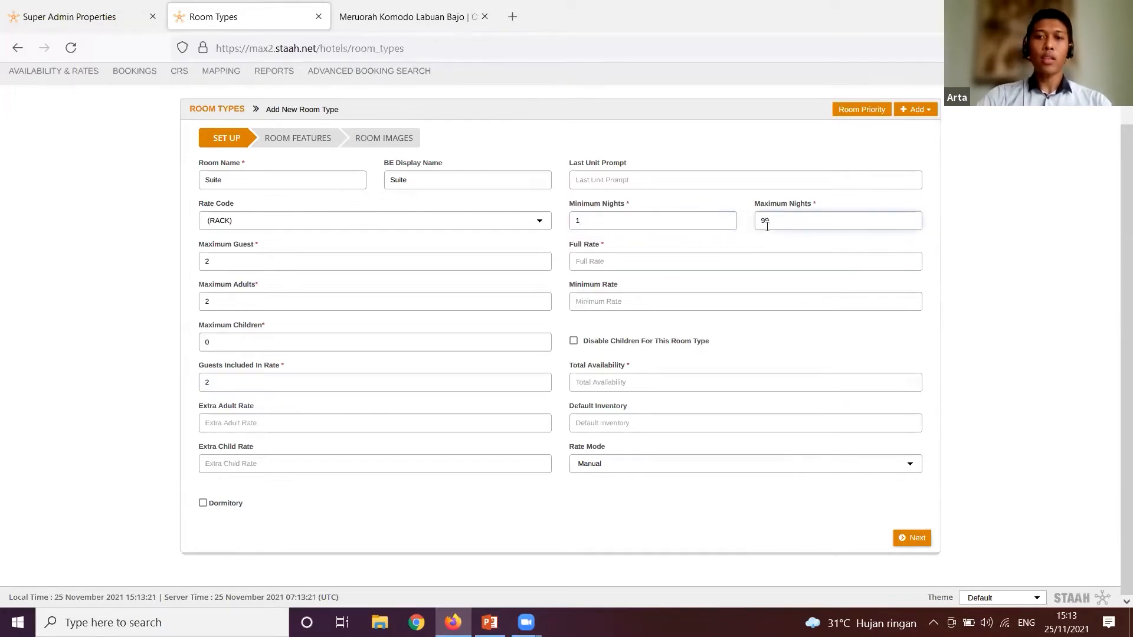
pyautogui.click(699, 262)
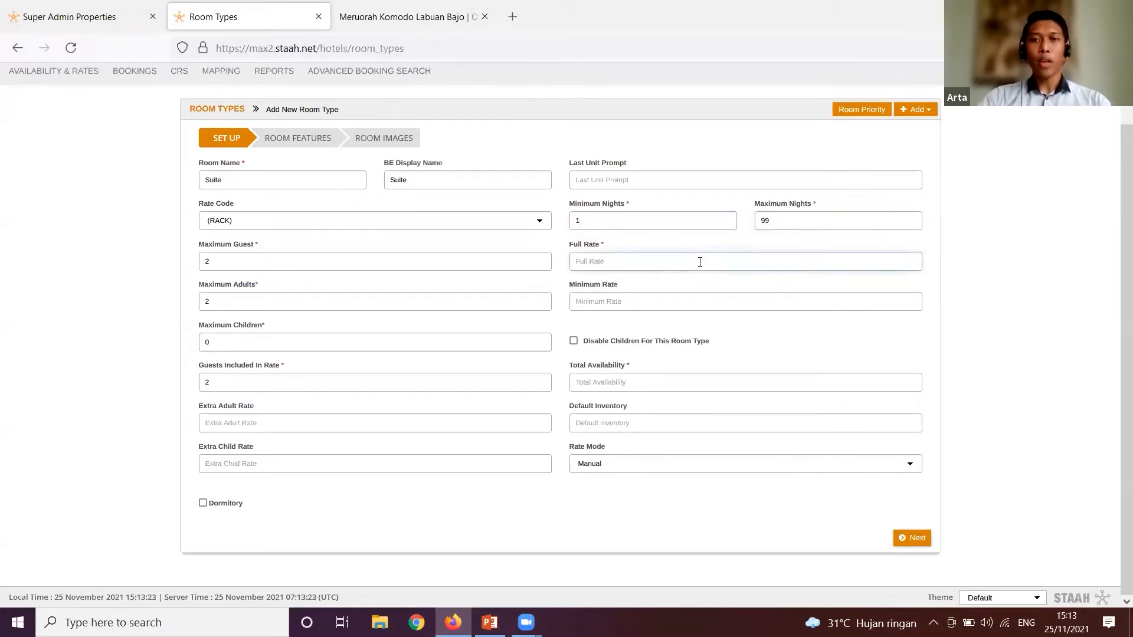
pyautogui.write('100')
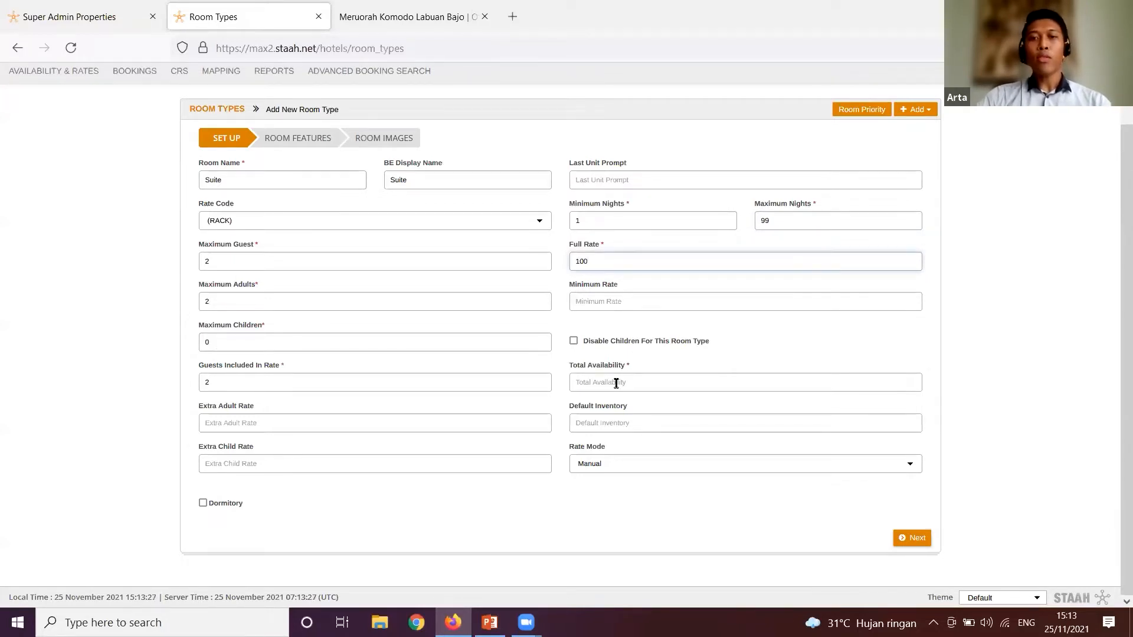
pyautogui.click(616, 384)
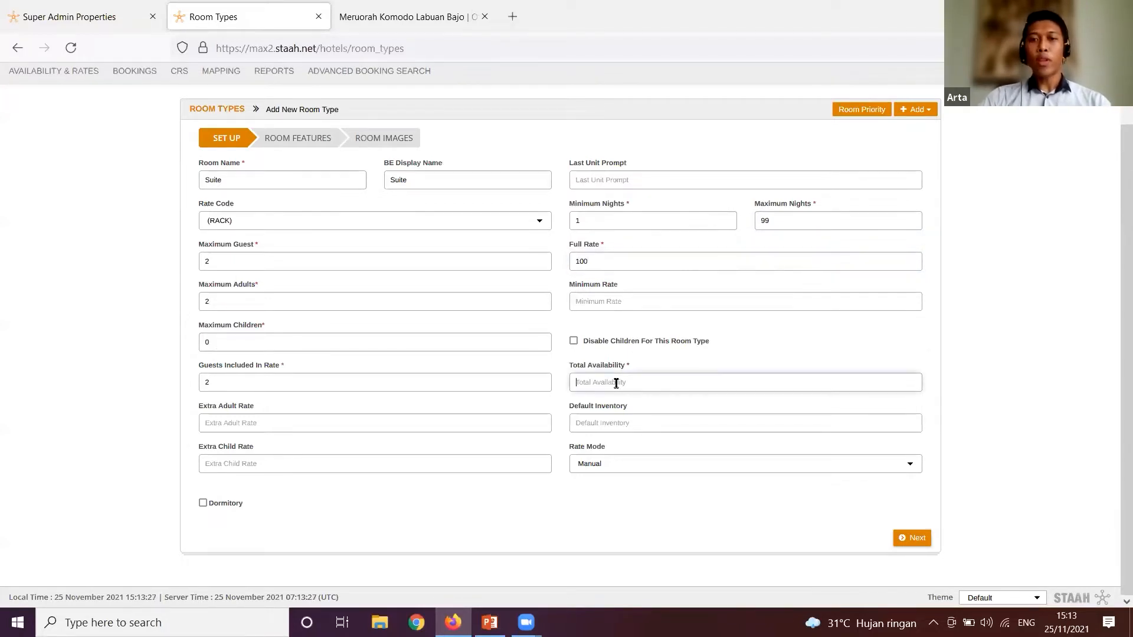
pyautogui.write('10')
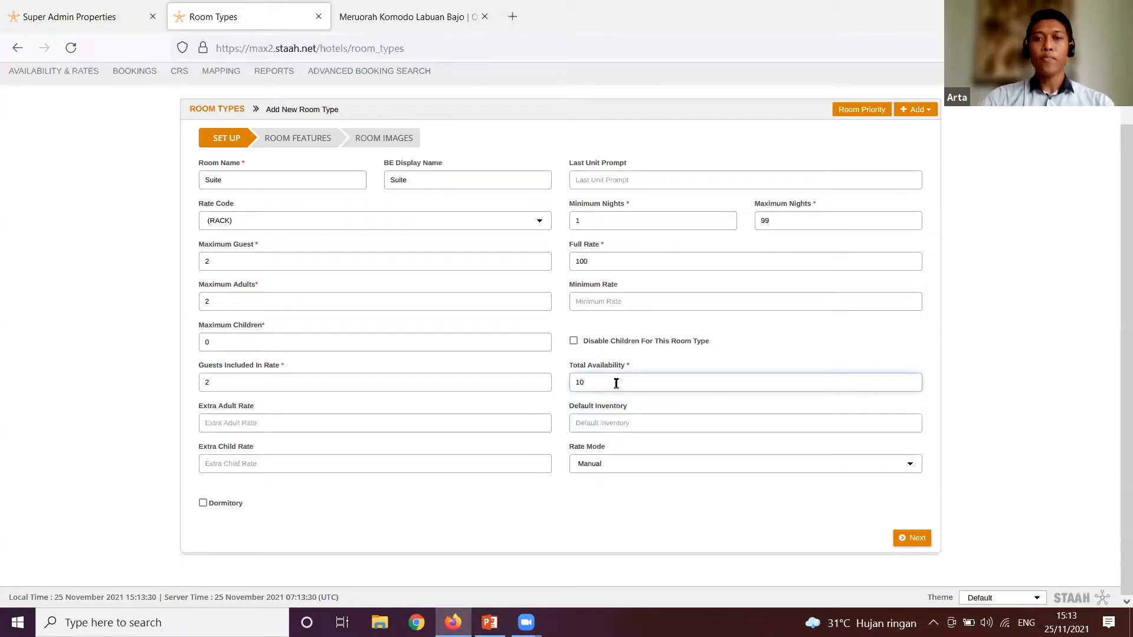
pyautogui.click(909, 538)
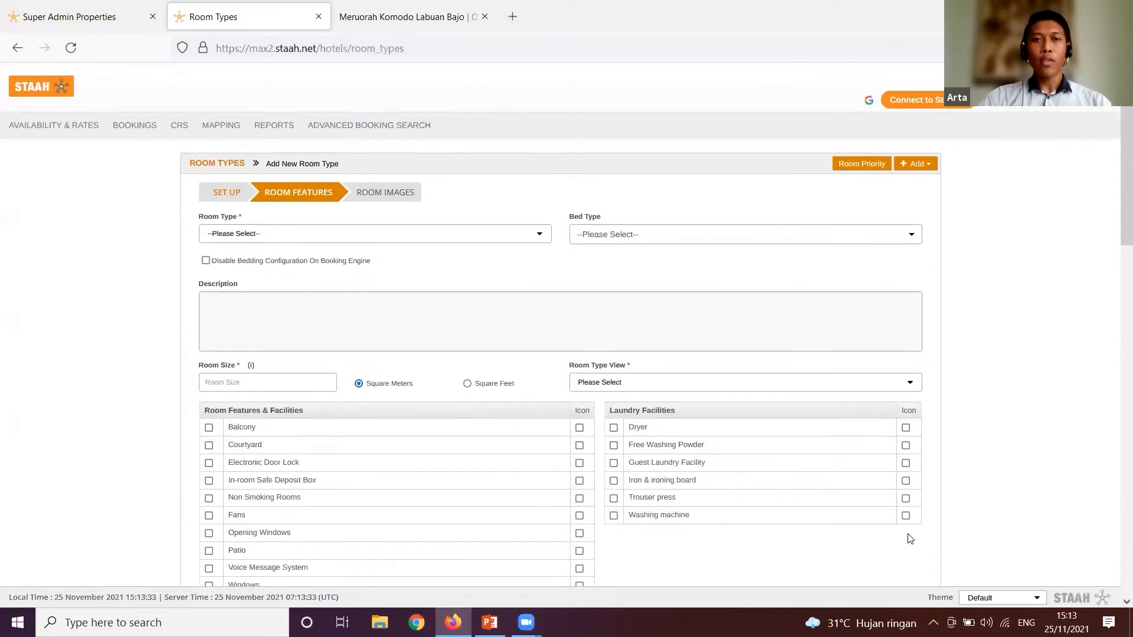
# Step: Set the room type to Suite and the bed type to 1 Queen only
pyautogui.scroll(-2, 1113, 243)
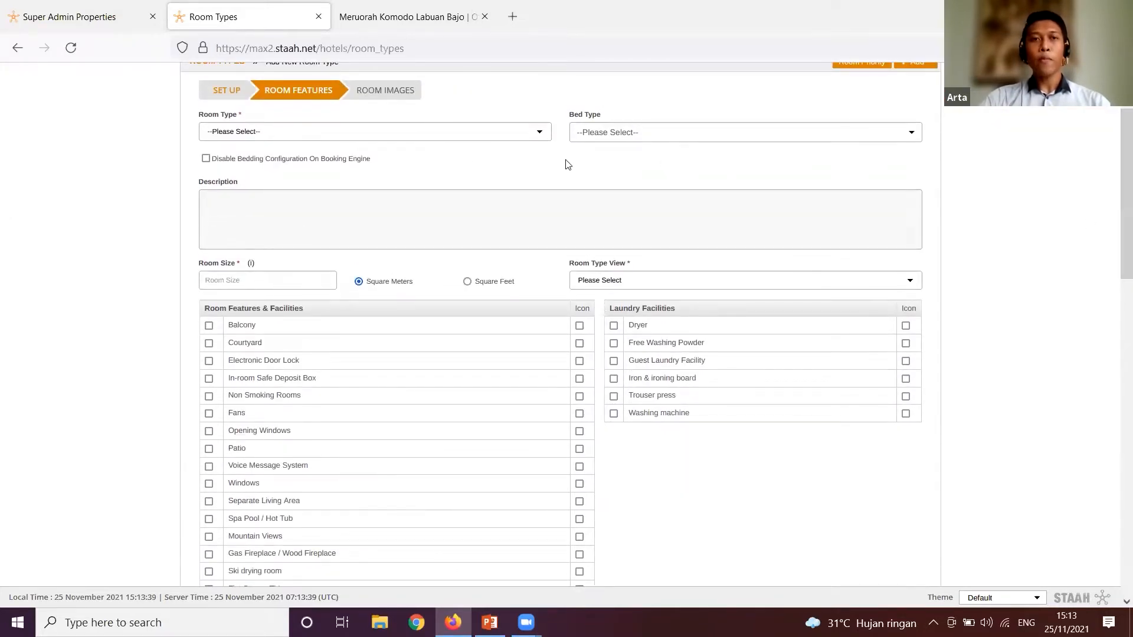
pyautogui.click(333, 132)
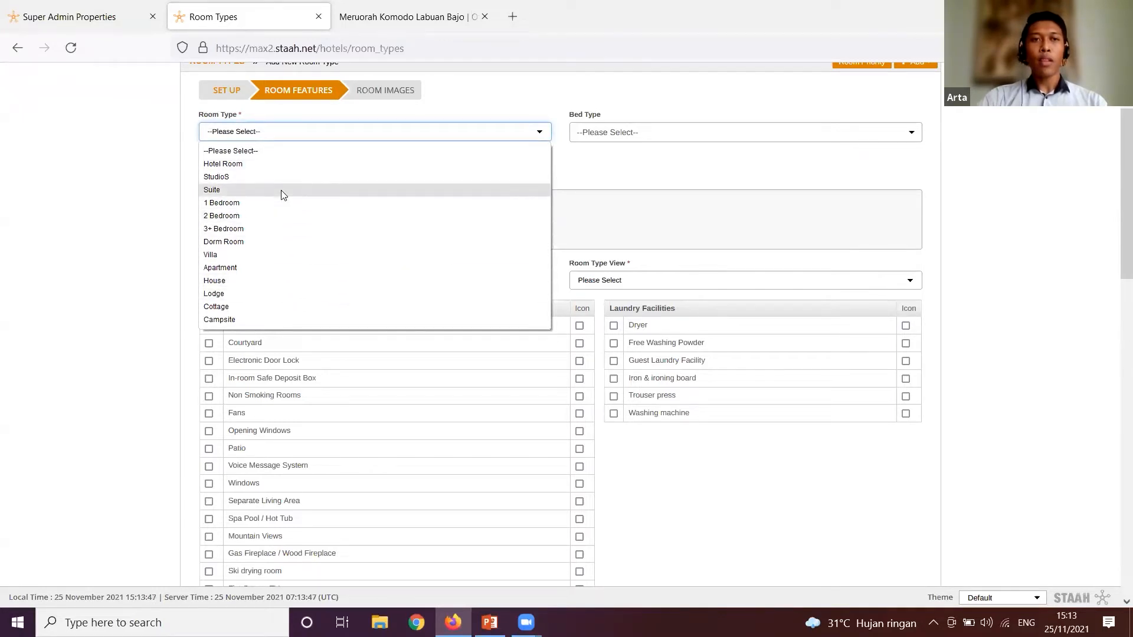
pyautogui.click(300, 190)
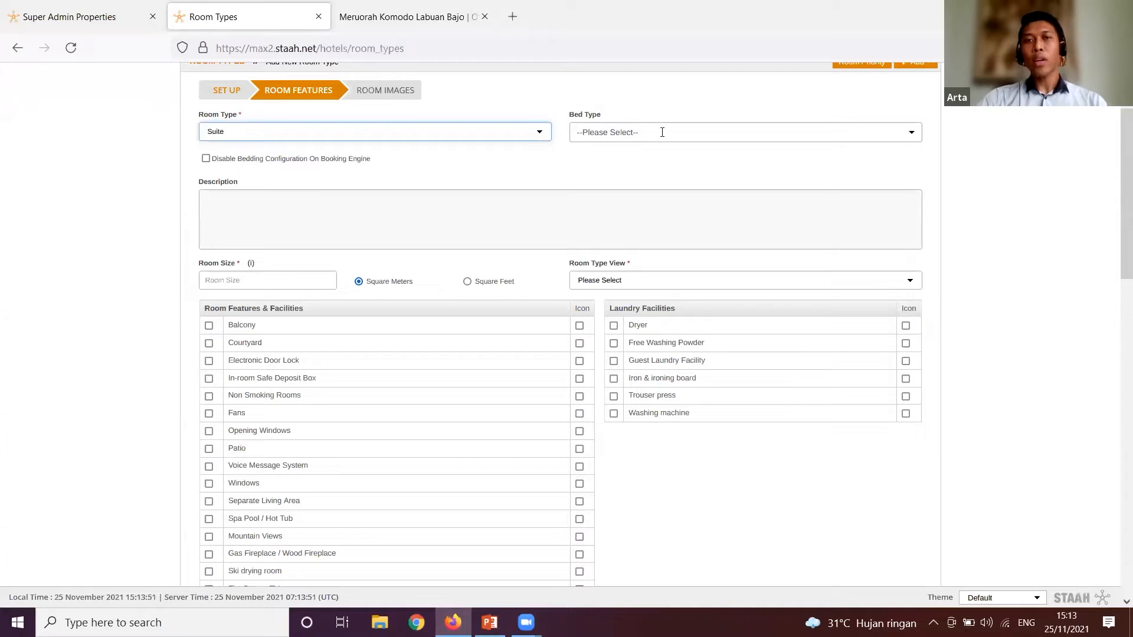
pyautogui.click(745, 133)
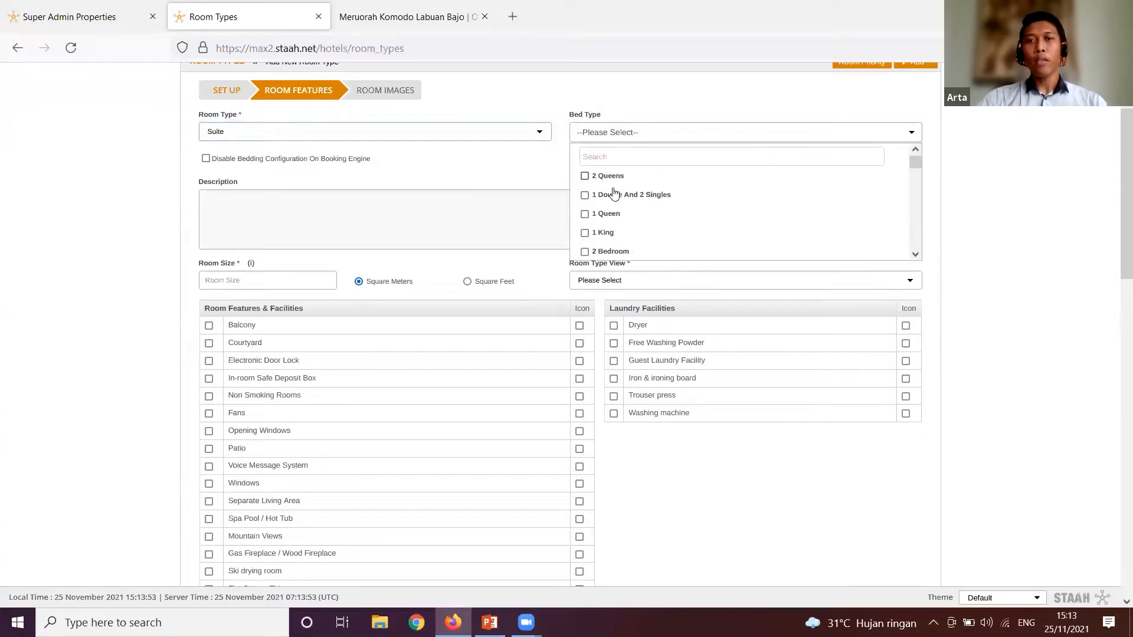
pyautogui.click(609, 218)
pyautogui.click(604, 236)
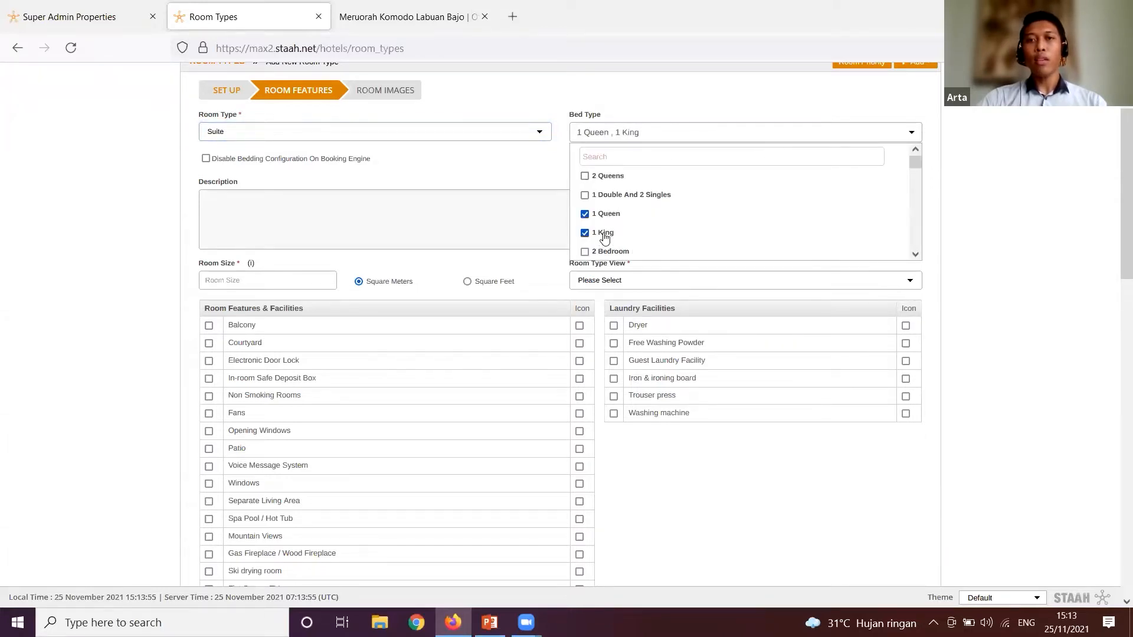
pyautogui.click(604, 236)
pyautogui.click(448, 178)
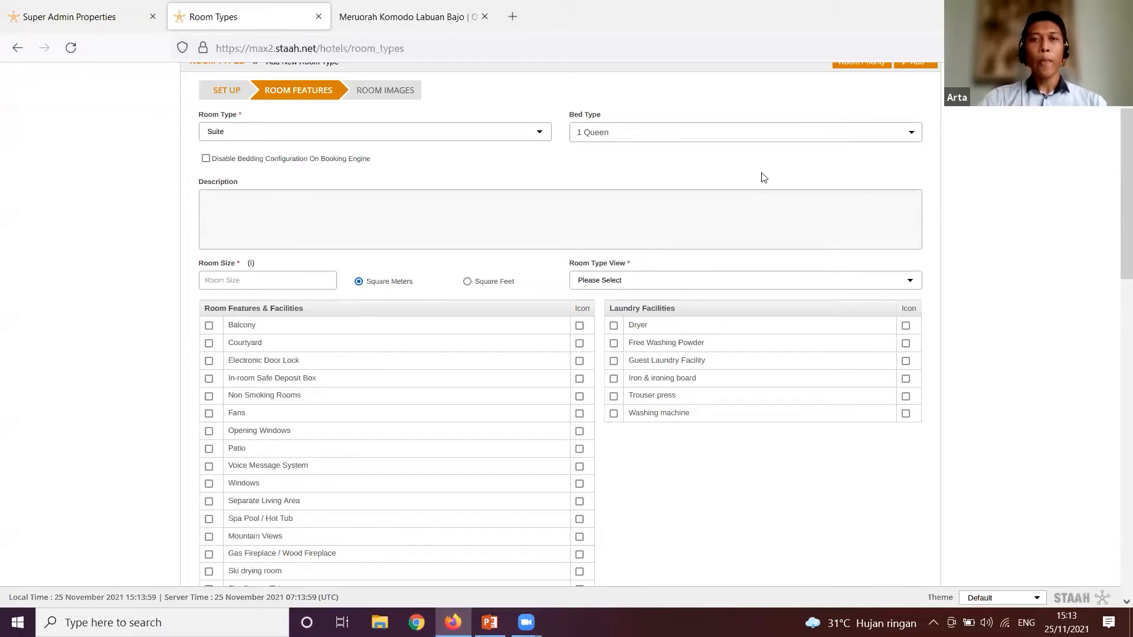
# Step: Set the room size to 36 square meters and the room type view to Not applicable
pyautogui.moveTo(1124, 145); pyautogui.dragTo(1115, 179)
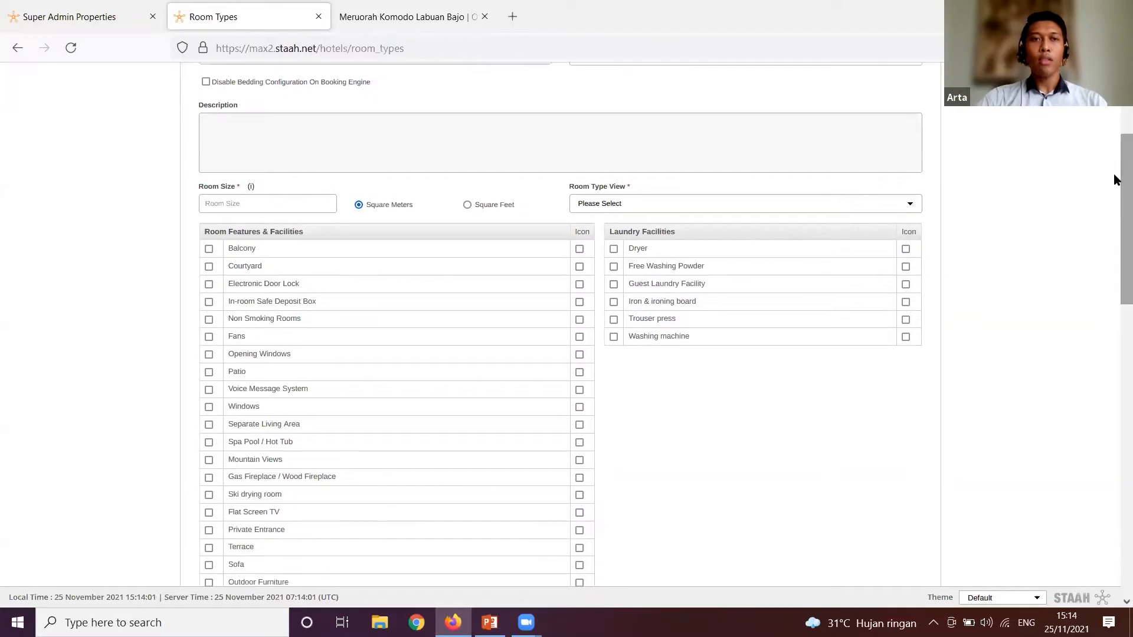
pyautogui.click(223, 203)
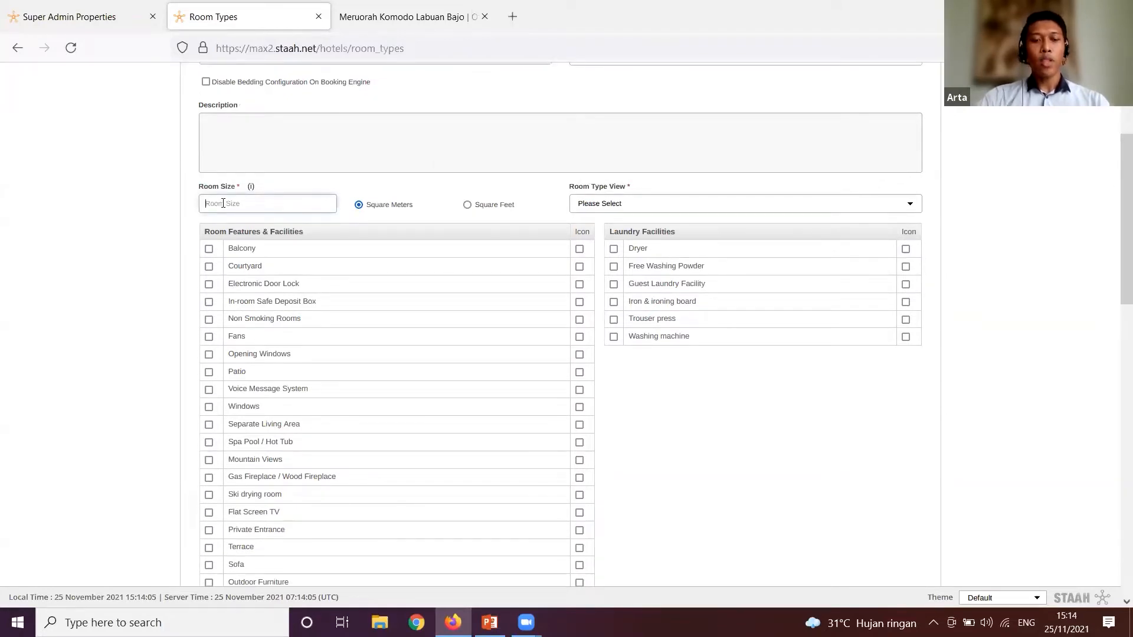
pyautogui.write('36')
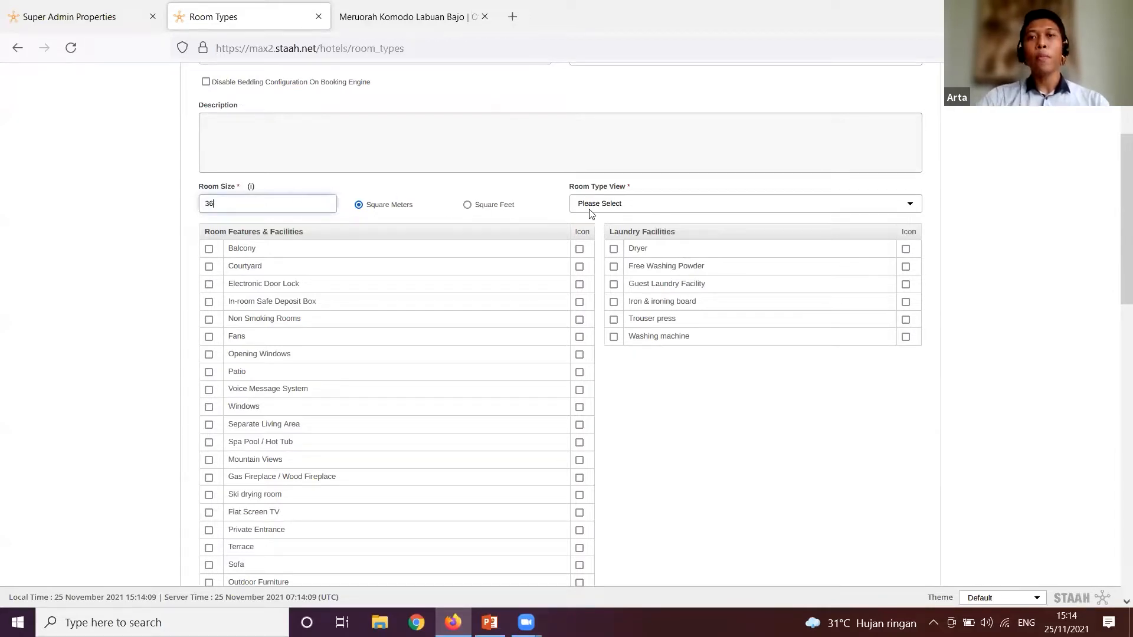
pyautogui.click(629, 205)
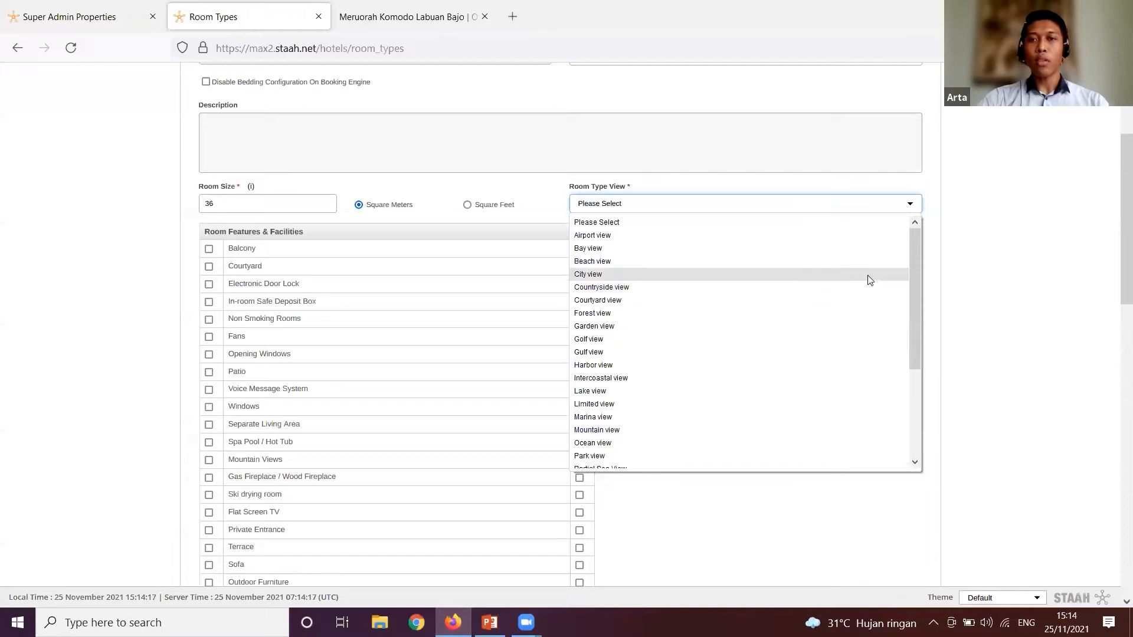
pyautogui.moveTo(918, 266); pyautogui.dragTo(918, 358)
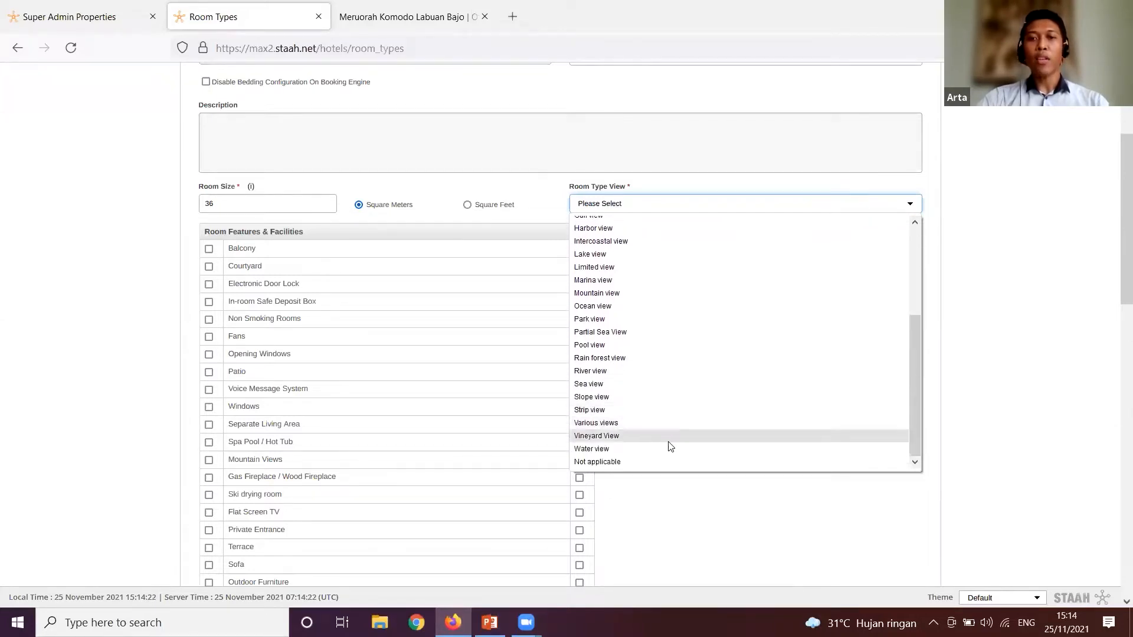
pyautogui.click(654, 462)
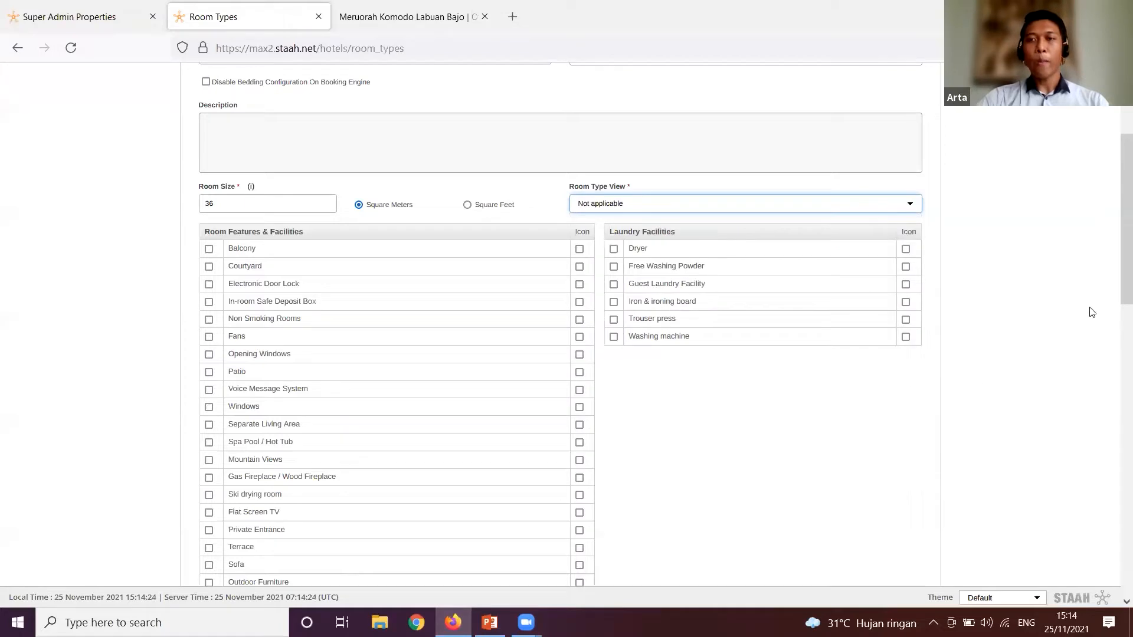
# Step: Go through the room's facility lists without ticking any features and continue to the room images
pyautogui.scroll(1, 1116, 275)
pyautogui.moveTo(1116, 274); pyautogui.dragTo(1114, 554)
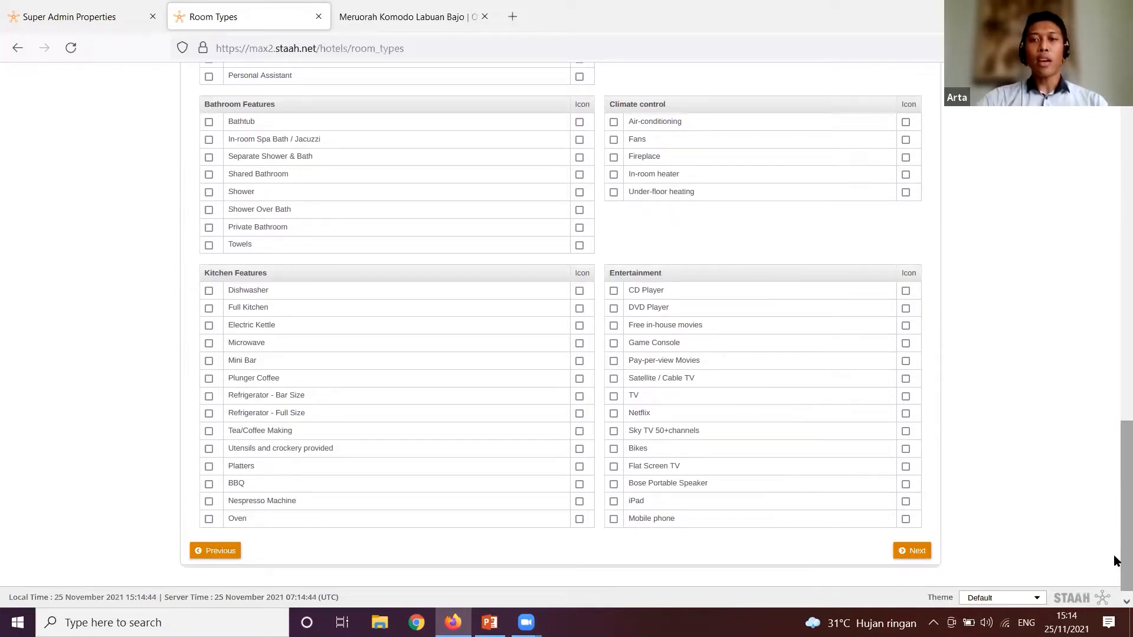
pyautogui.scroll(-1, 1114, 527)
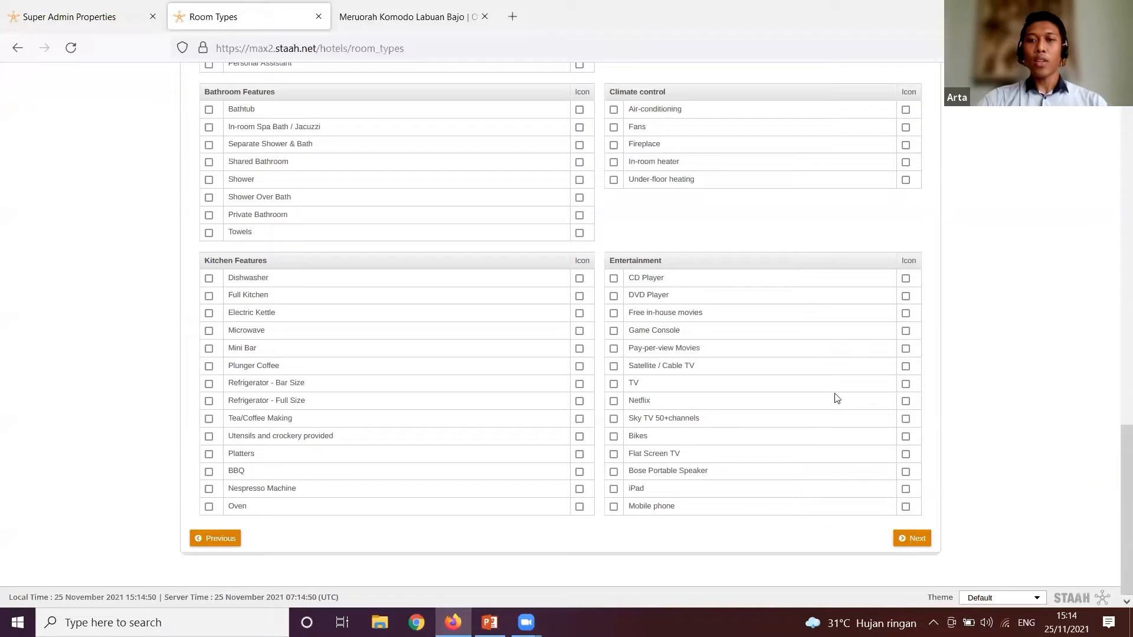
pyautogui.click(914, 538)
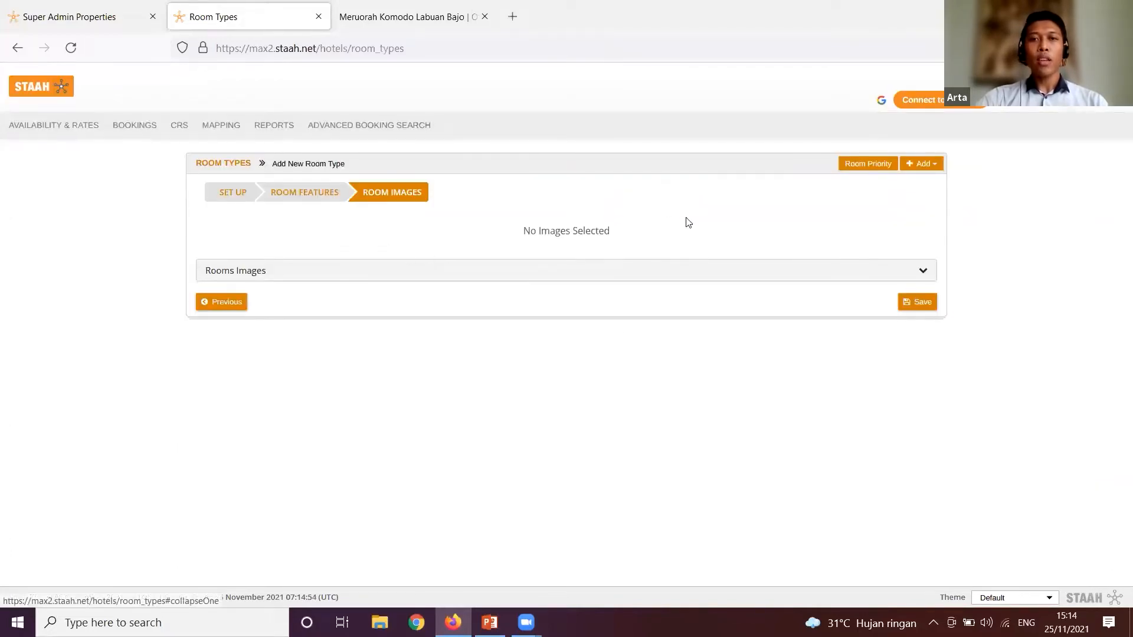
# Step: Tick the first image titled "room" for the new room type, and leave the form for the room types list
pyautogui.click(921, 271)
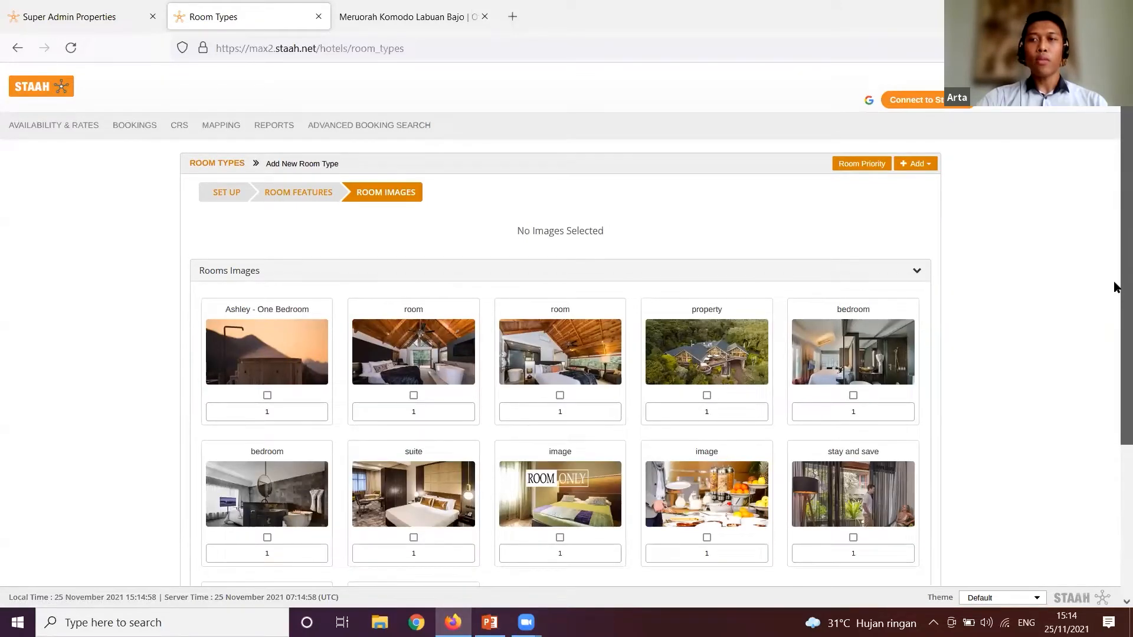
pyautogui.scroll(-1, 1115, 289)
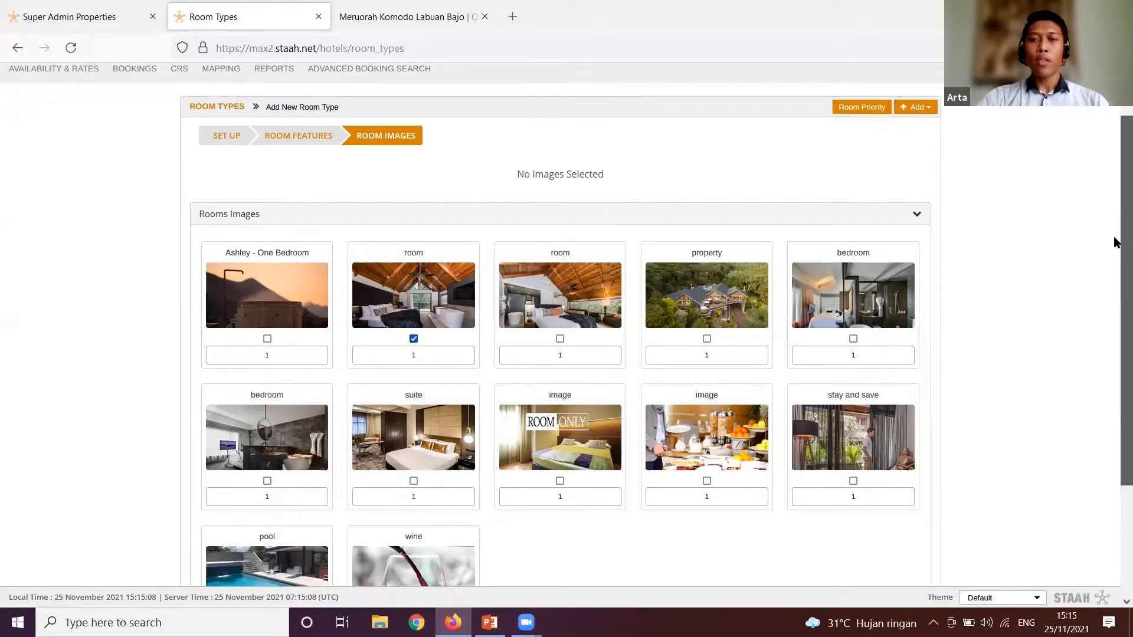
pyautogui.moveTo(1114, 242); pyautogui.dragTo(1113, 366)
pyautogui.click(909, 539)
pyautogui.moveTo(1115, 480); pyautogui.dragTo(1114, 311)
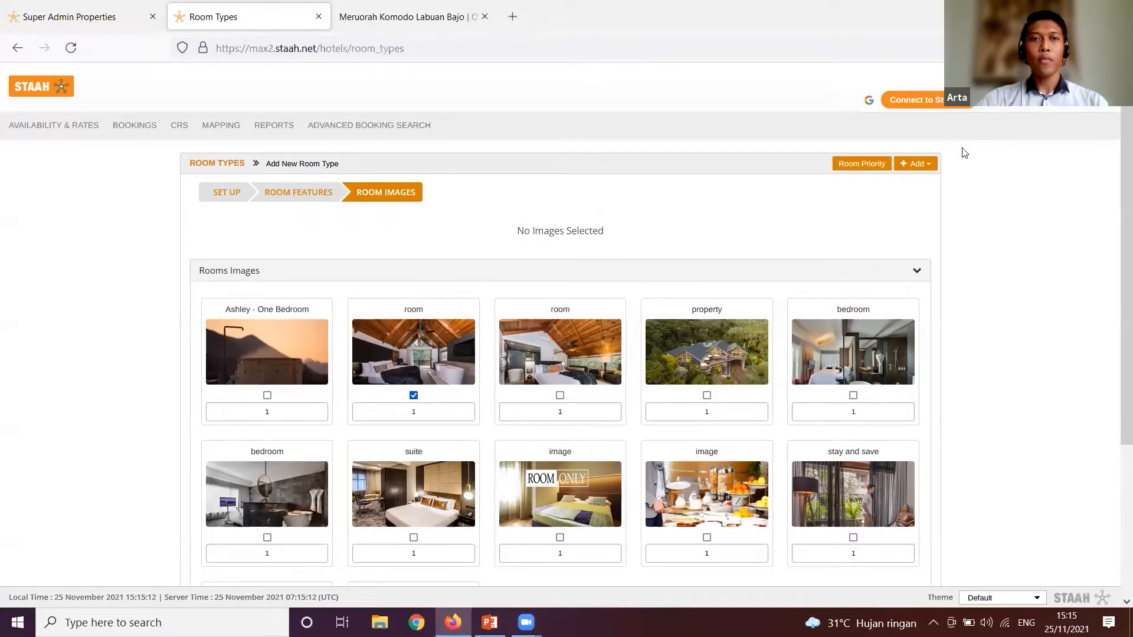
pyautogui.click(216, 163)
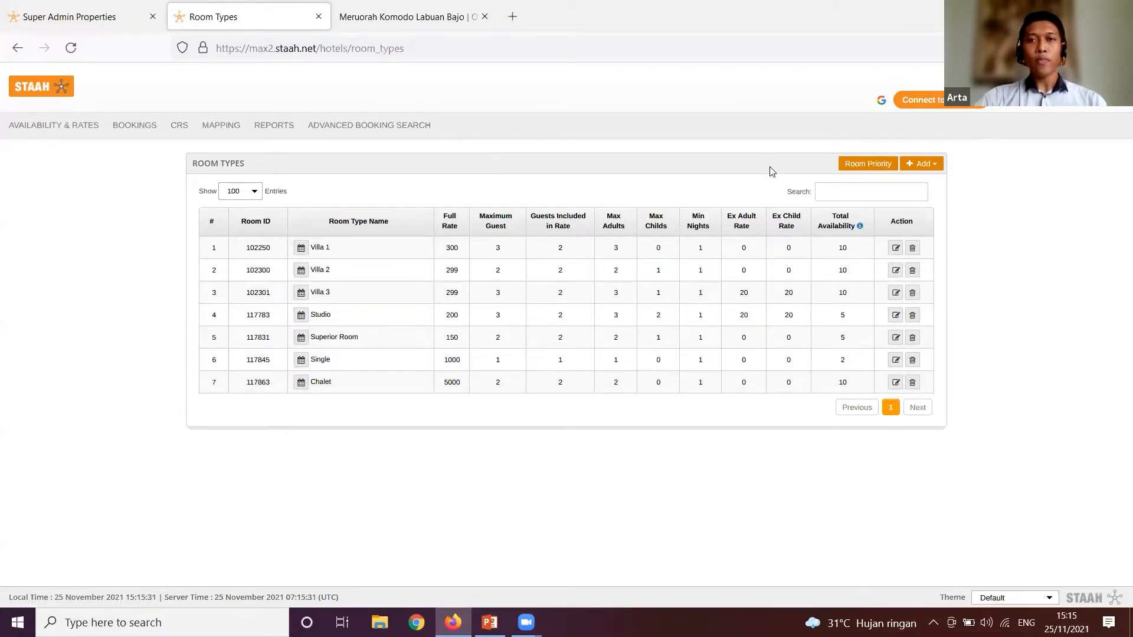
# Step: In Availability & Rates, set Villa 1's availability to 10 and rate to 300 for 25 November, and update the changes
pyautogui.click(66, 135)
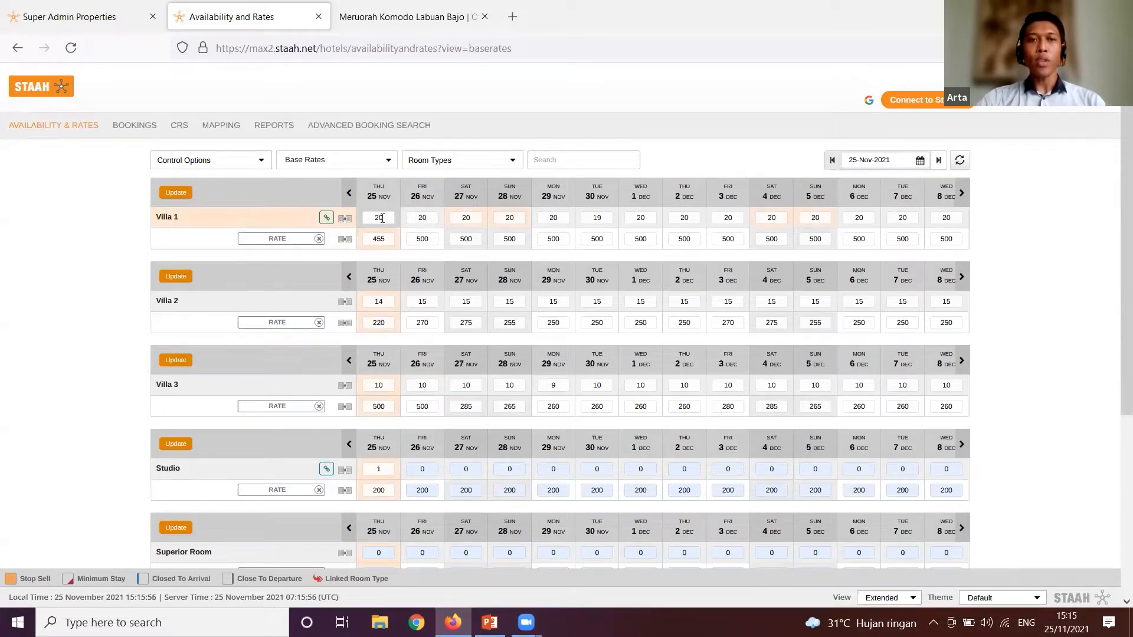
pyautogui.moveTo(385, 218); pyautogui.dragTo(366, 217)
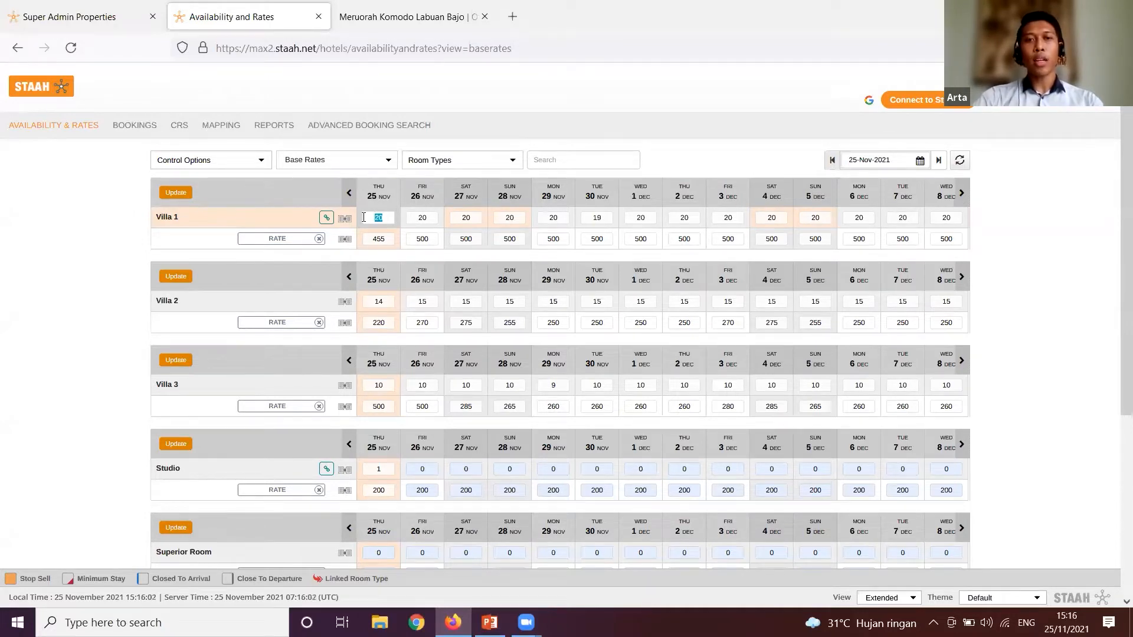
pyautogui.write('10')
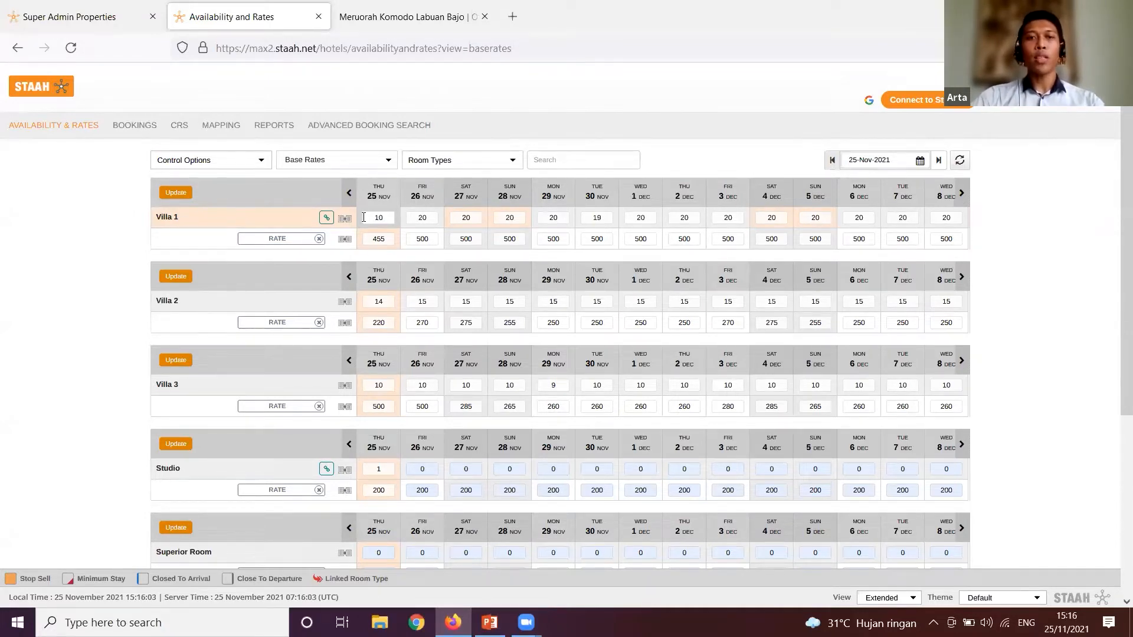
pyautogui.click(390, 240)
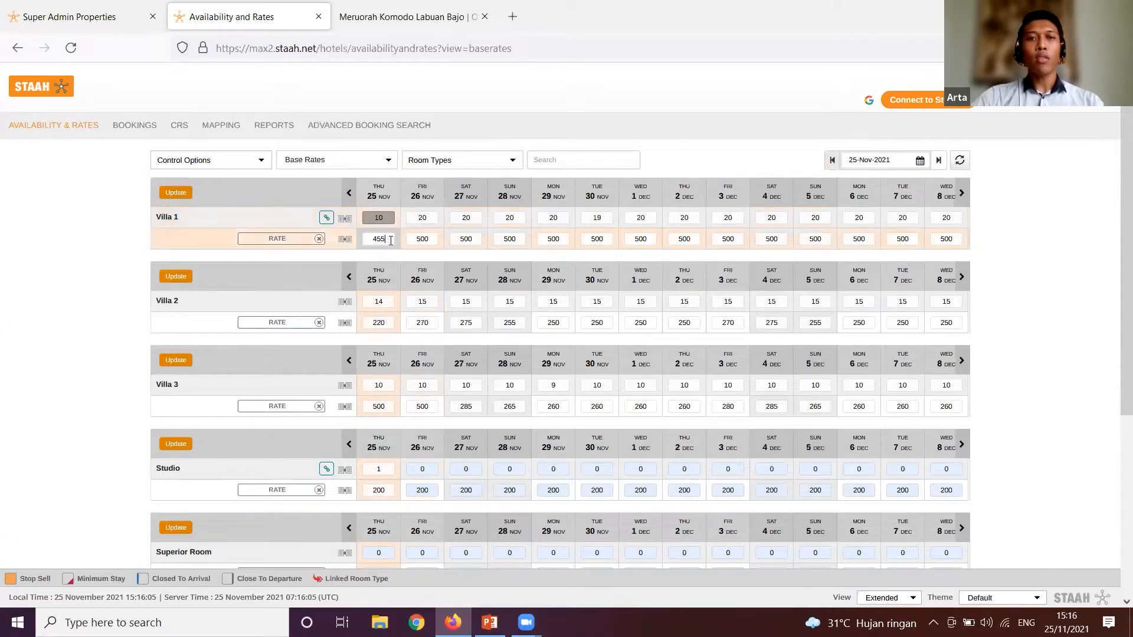
pyautogui.doubleClick(390, 241)
pyautogui.write('300')
pyautogui.click(275, 249)
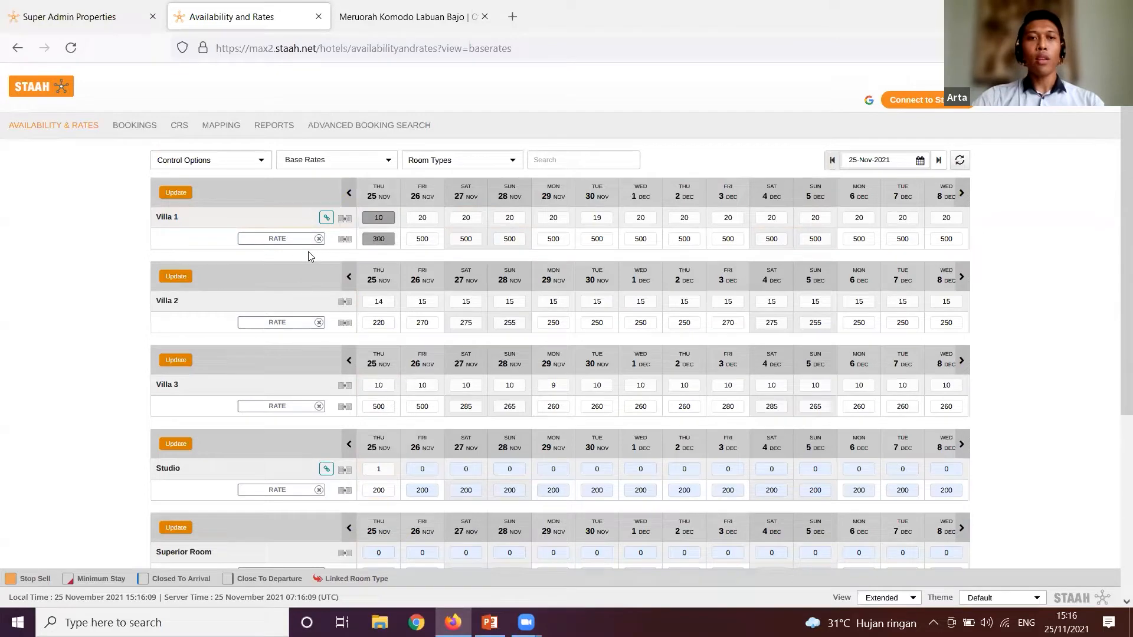
pyautogui.click(175, 195)
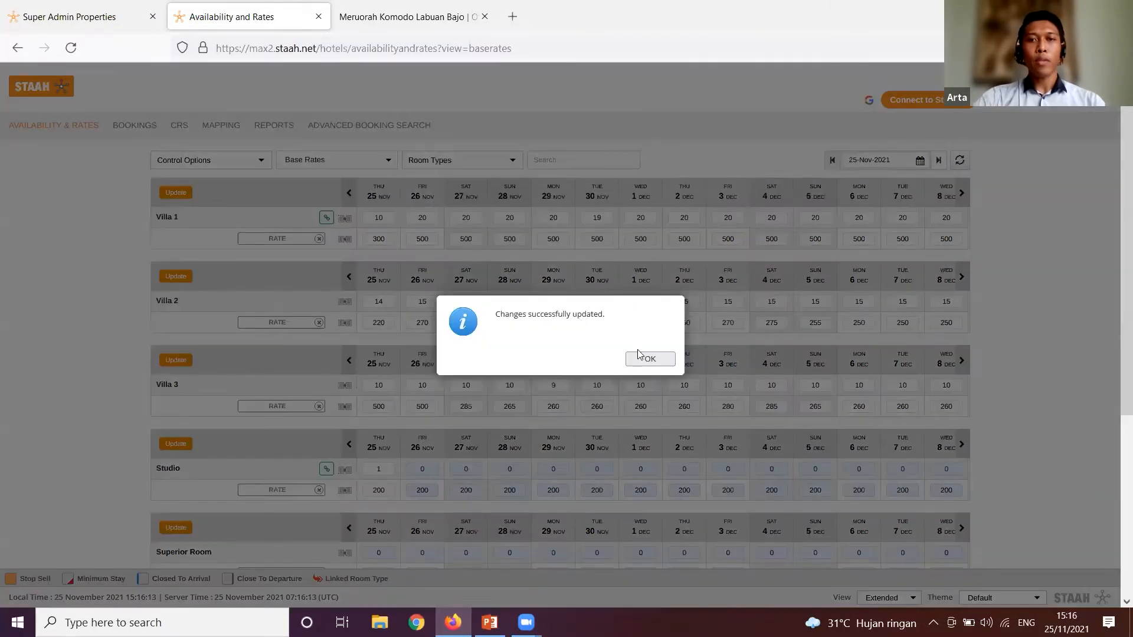
pyautogui.click(644, 356)
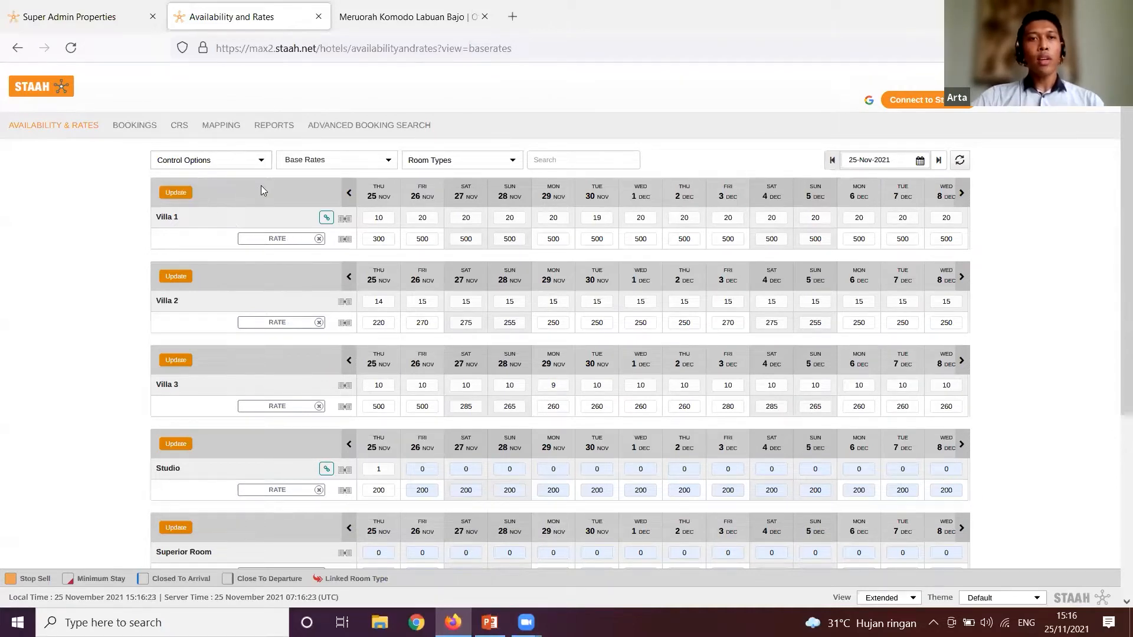
# Step: Look through the control options offered for the availability and rates grid, leaving the selection as it is
pyautogui.click(261, 160)
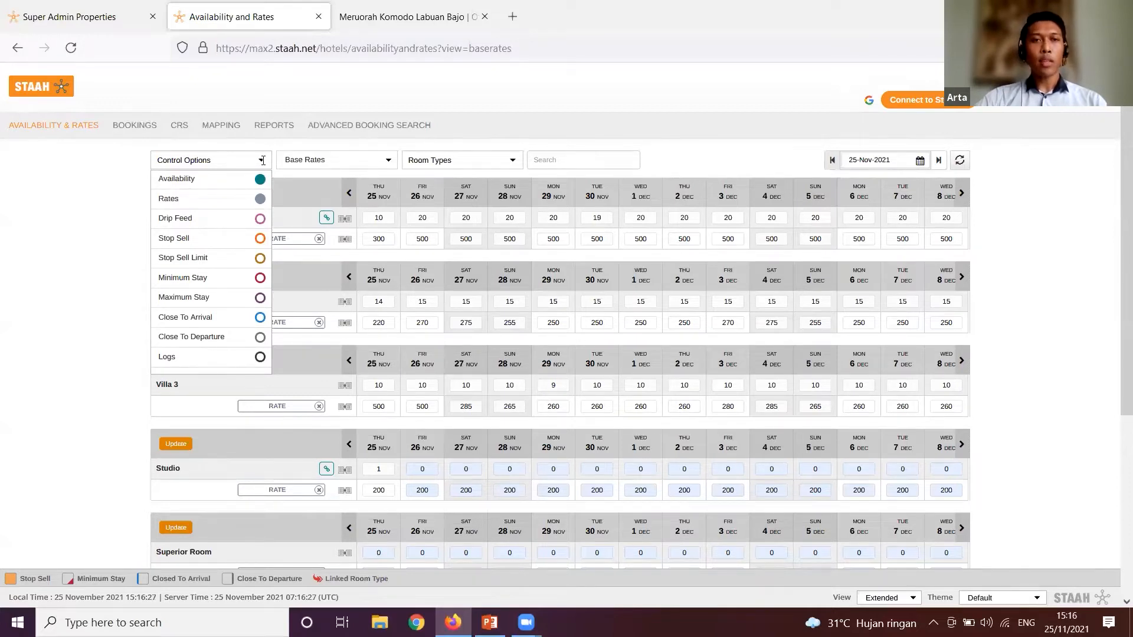
pyautogui.click(262, 197)
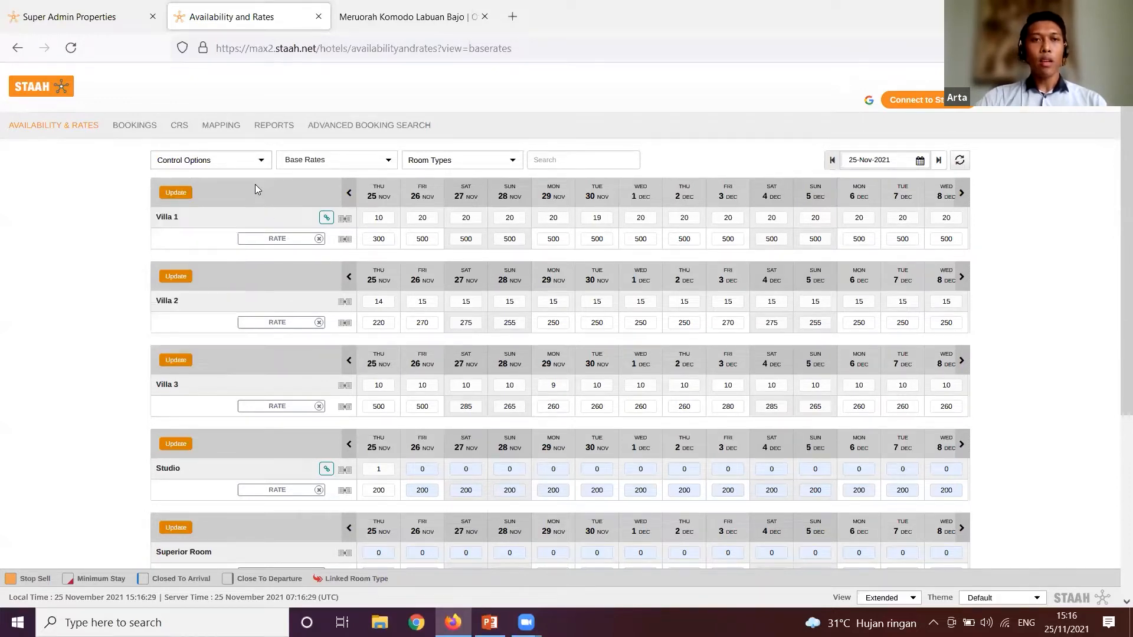
pyautogui.click(262, 160)
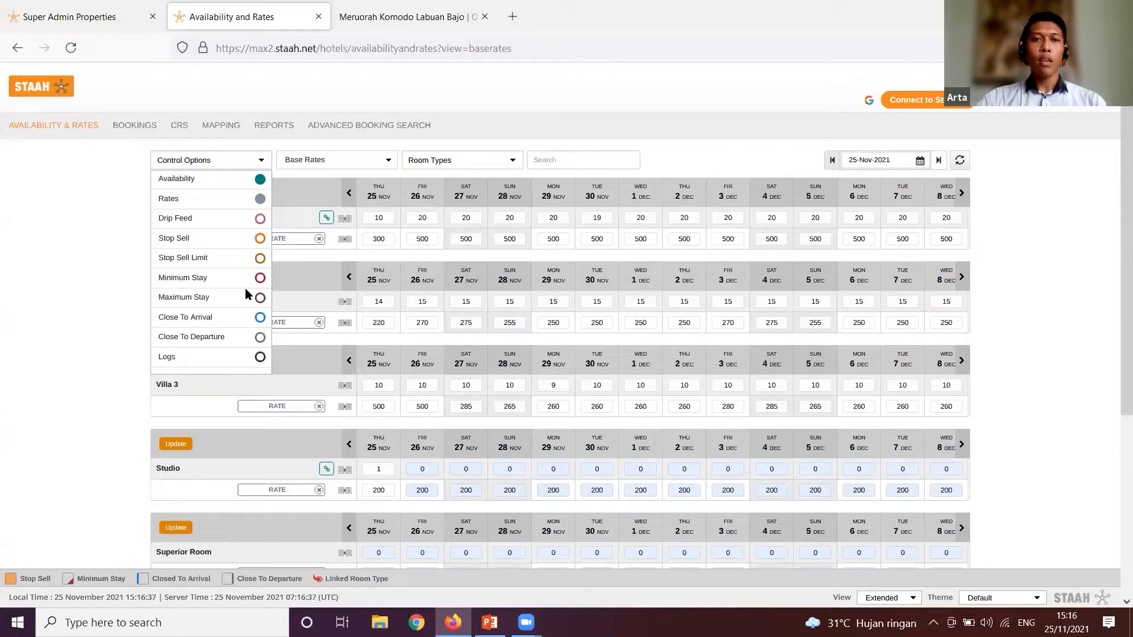
pyautogui.click(103, 260)
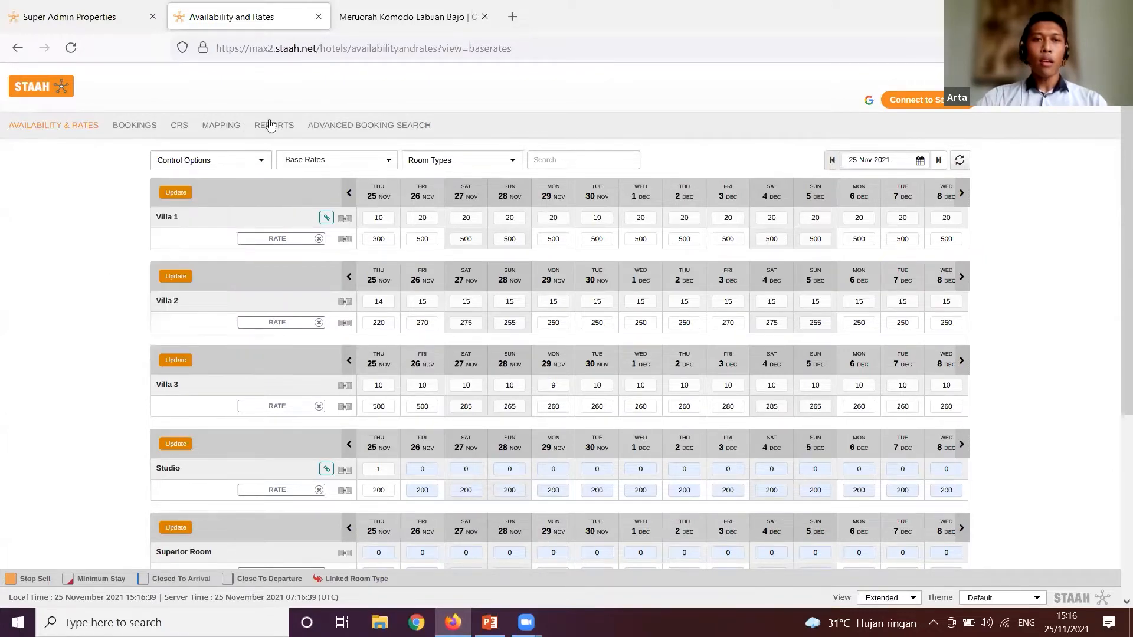
# Step: Switch to the PowerPoint presentation's STAAH MAX overview slide
pyautogui.click(418, 301)
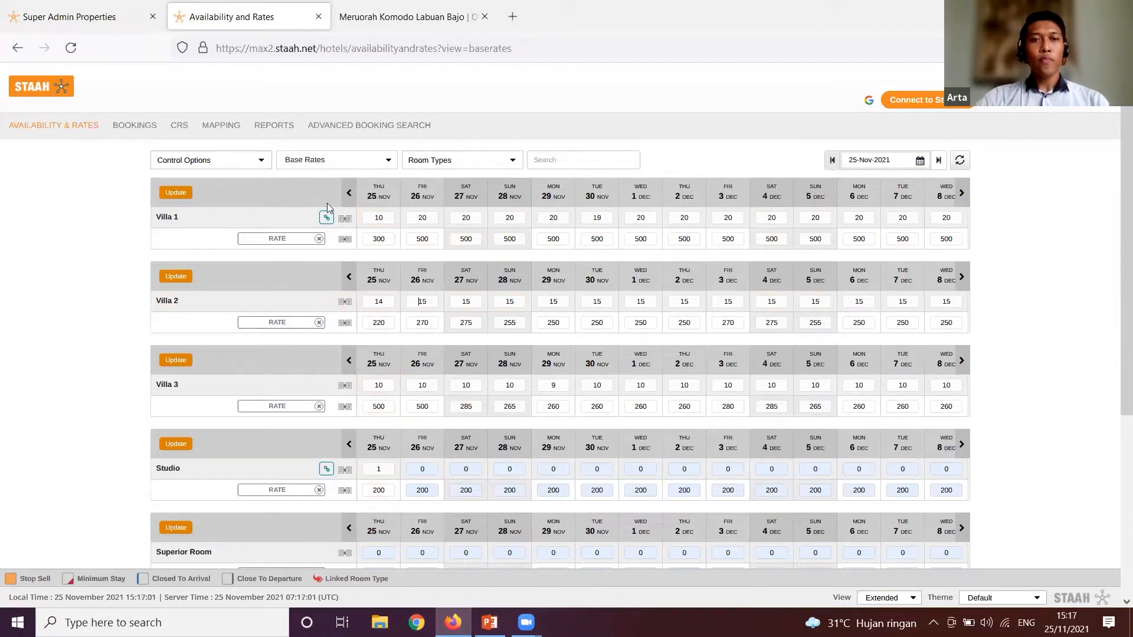
pyautogui.moveTo(489, 623)
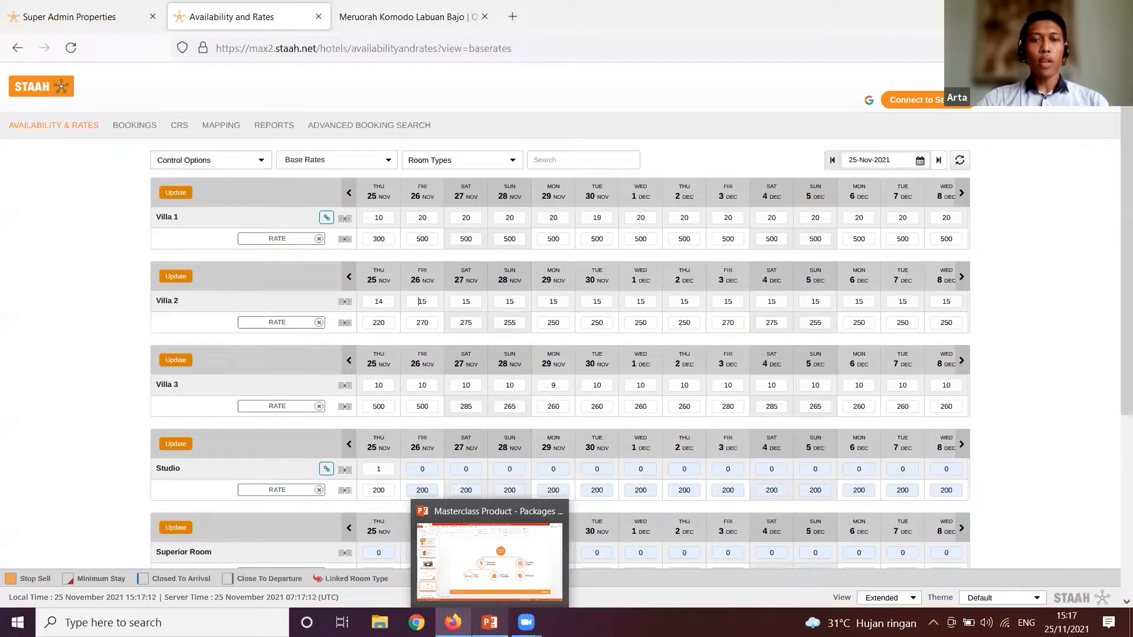
pyautogui.click(490, 560)
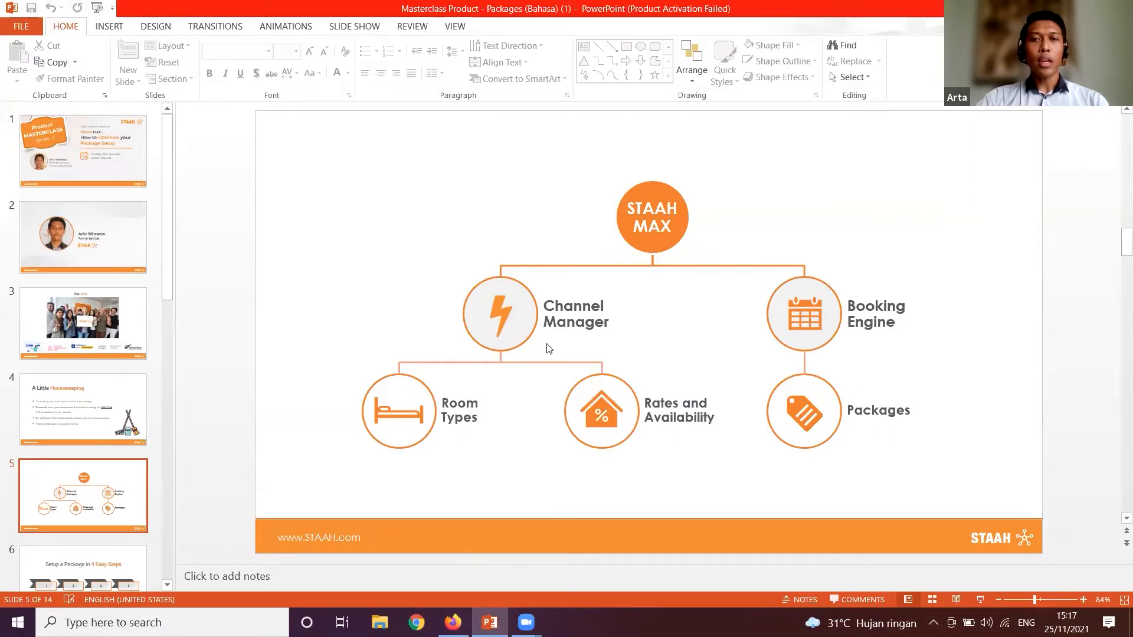
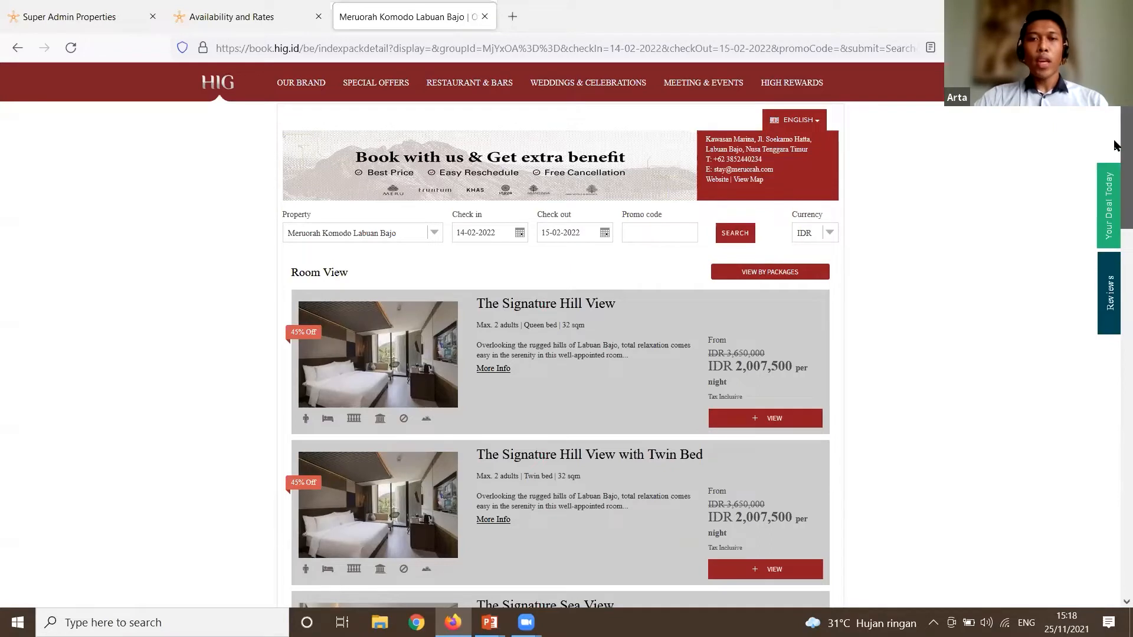
# Step: Expand The Signature Hill View room on the Meruorah Komodo Labuan Bajo booking page and examine its packages
pyautogui.scroll(-2, 1115, 165)
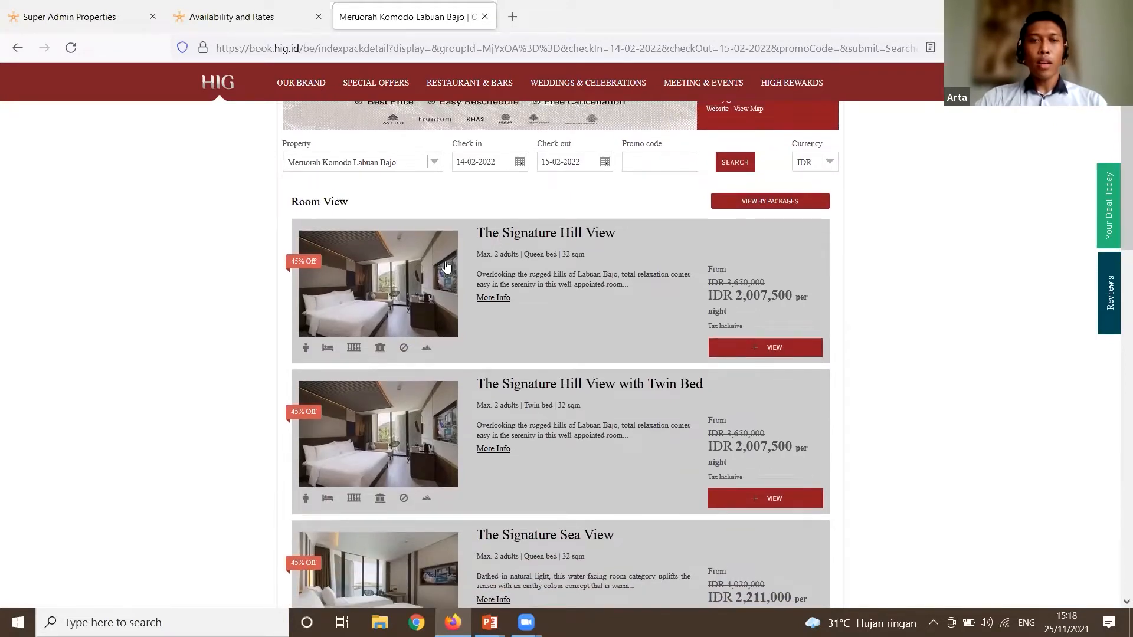
pyautogui.click(746, 347)
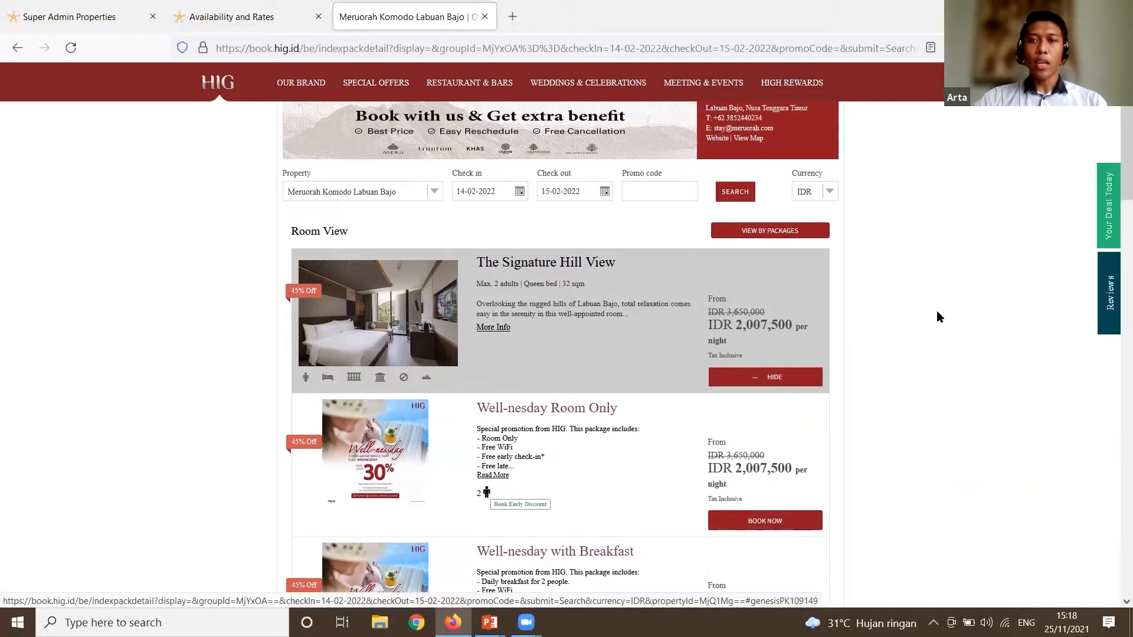
pyautogui.scroll(-3, 1115, 183)
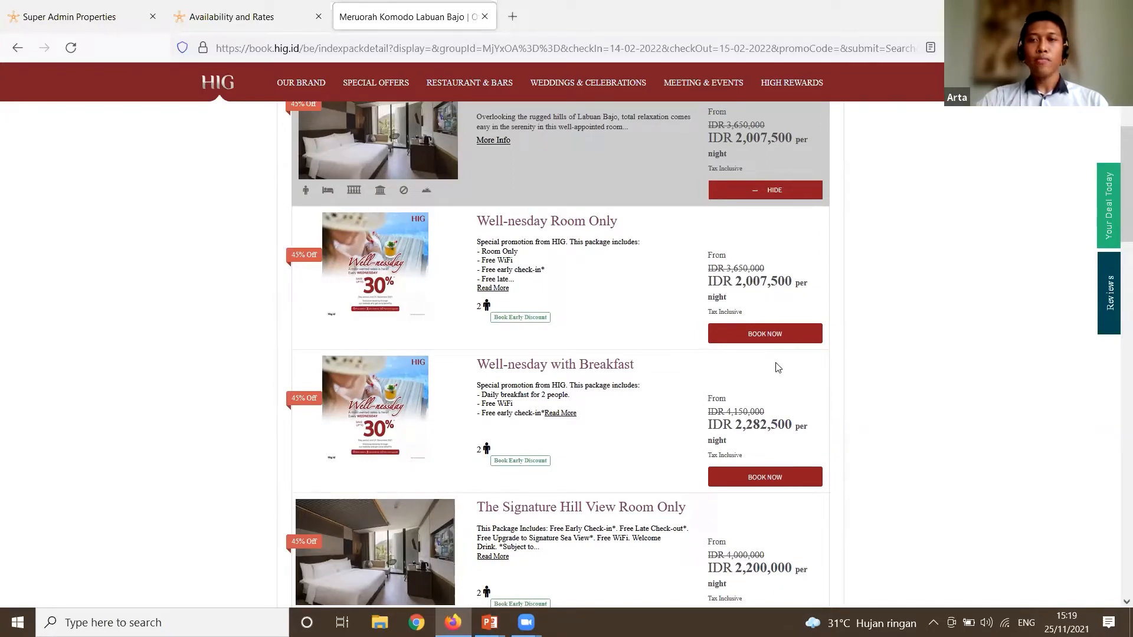
pyautogui.moveTo(1115, 236); pyautogui.dragTo(1115, 225)
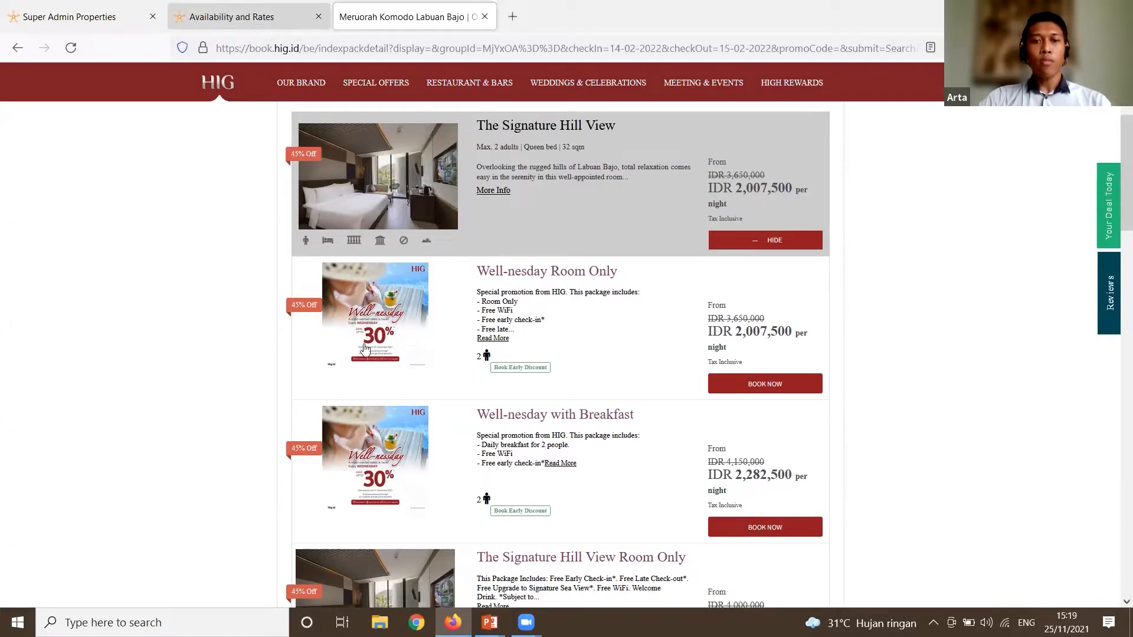
# Step: Switch to the running PowerPoint slide show and advance to the "Setup a Package in 4 Easy Steps" slide
pyautogui.moveTo(489, 622)
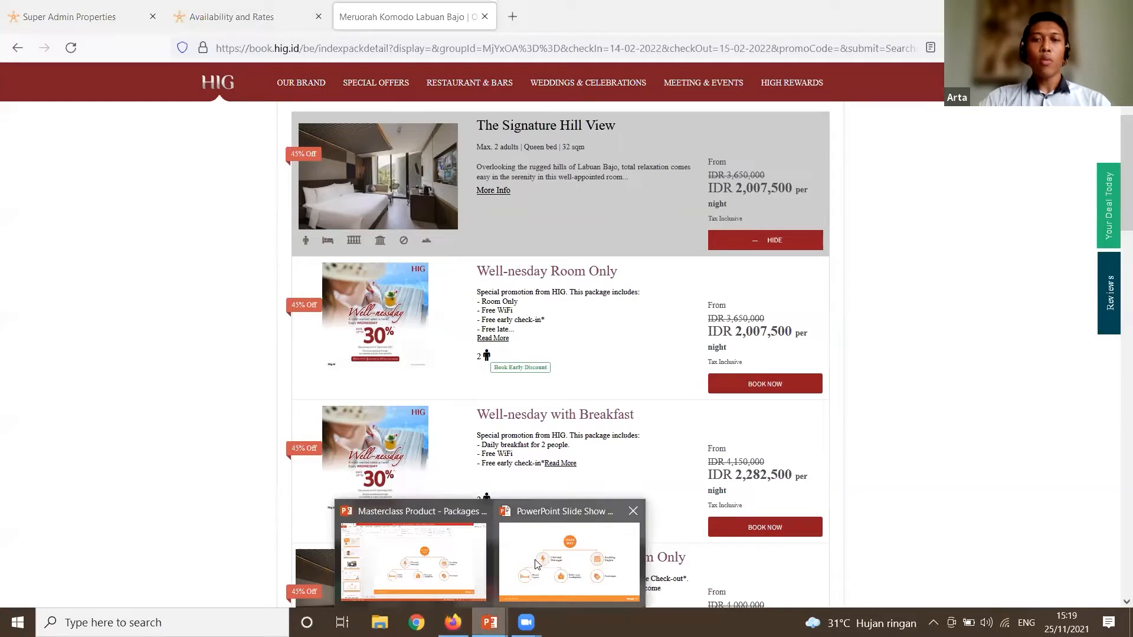
pyautogui.click(569, 557)
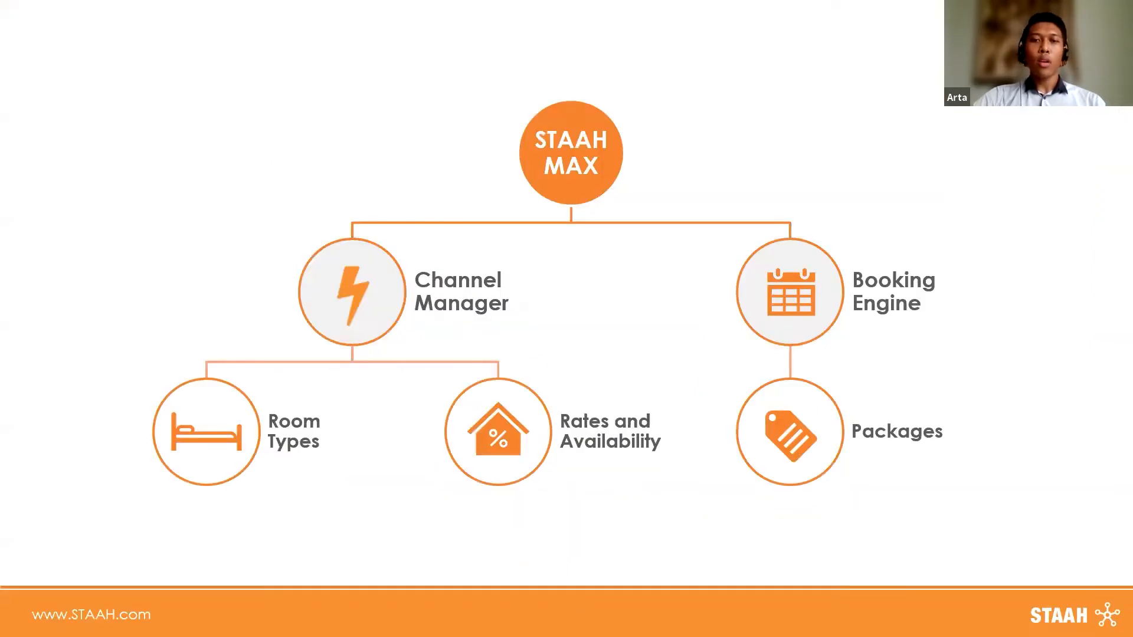
pyautogui.press('Right')
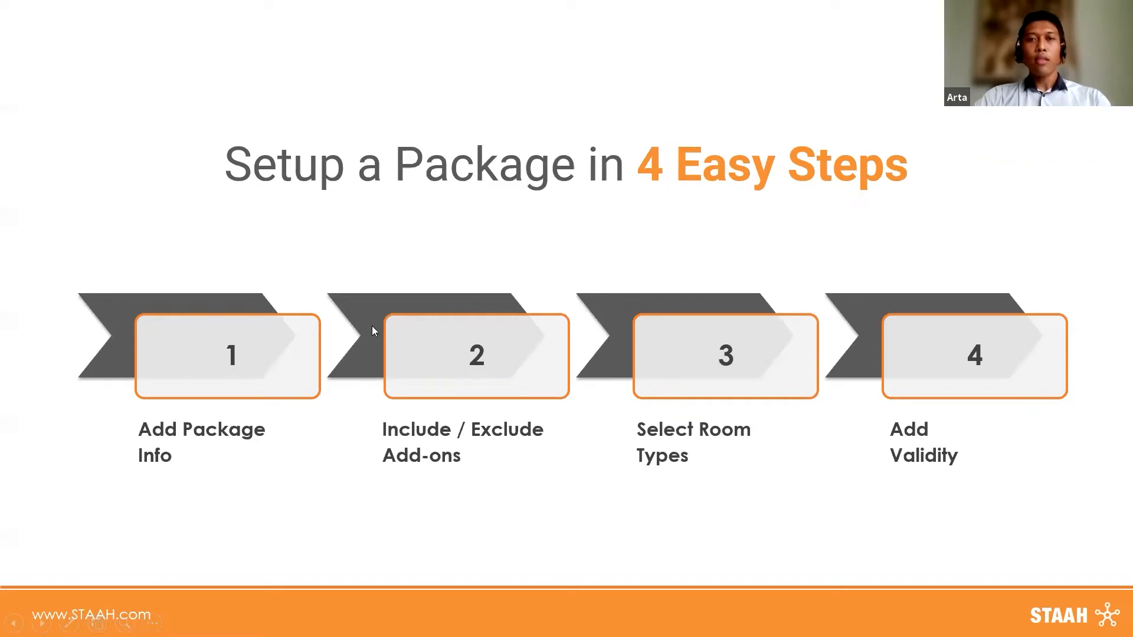
# Step: Leave the slide show, switch to STAAH Max in Firefox and open the booking engine's Packages list
pyautogui.press('Escape')
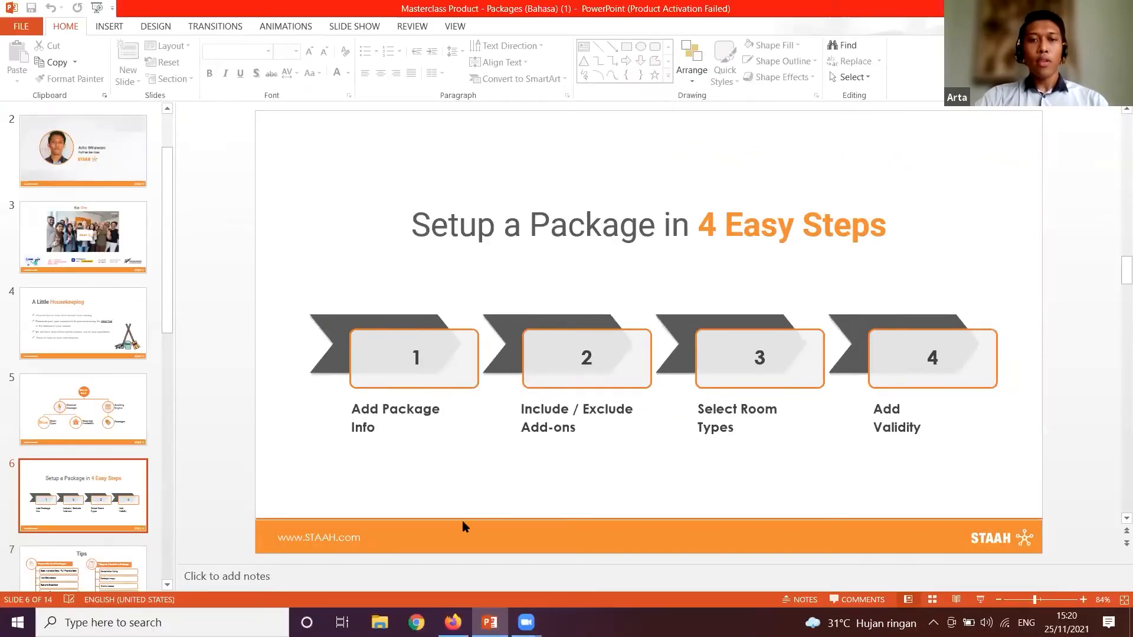
pyautogui.click(452, 622)
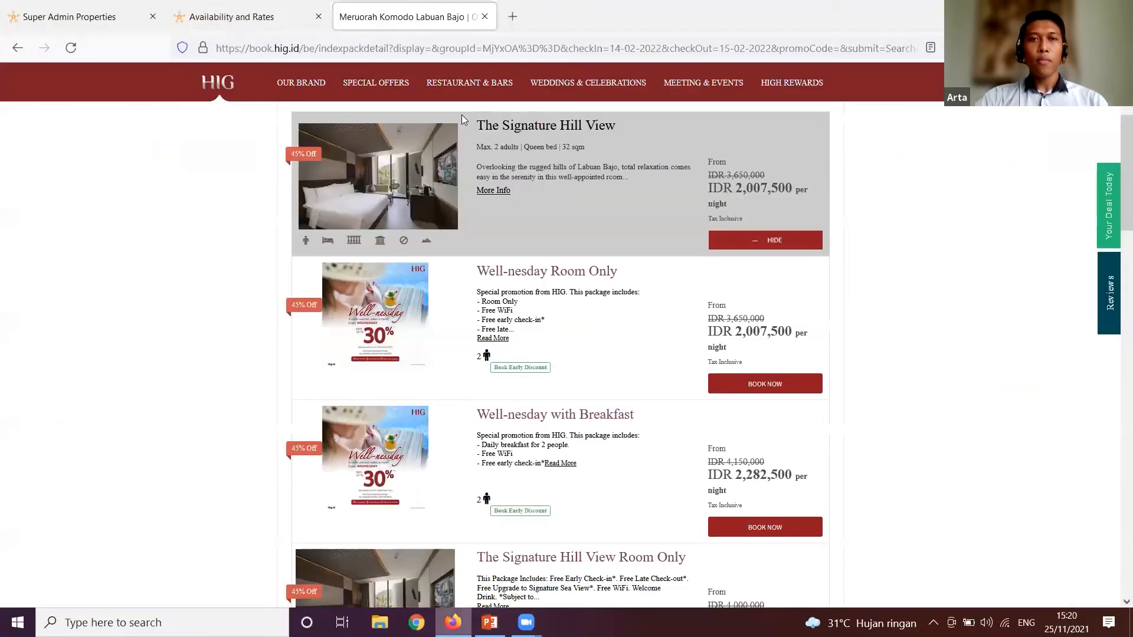
pyautogui.click(248, 17)
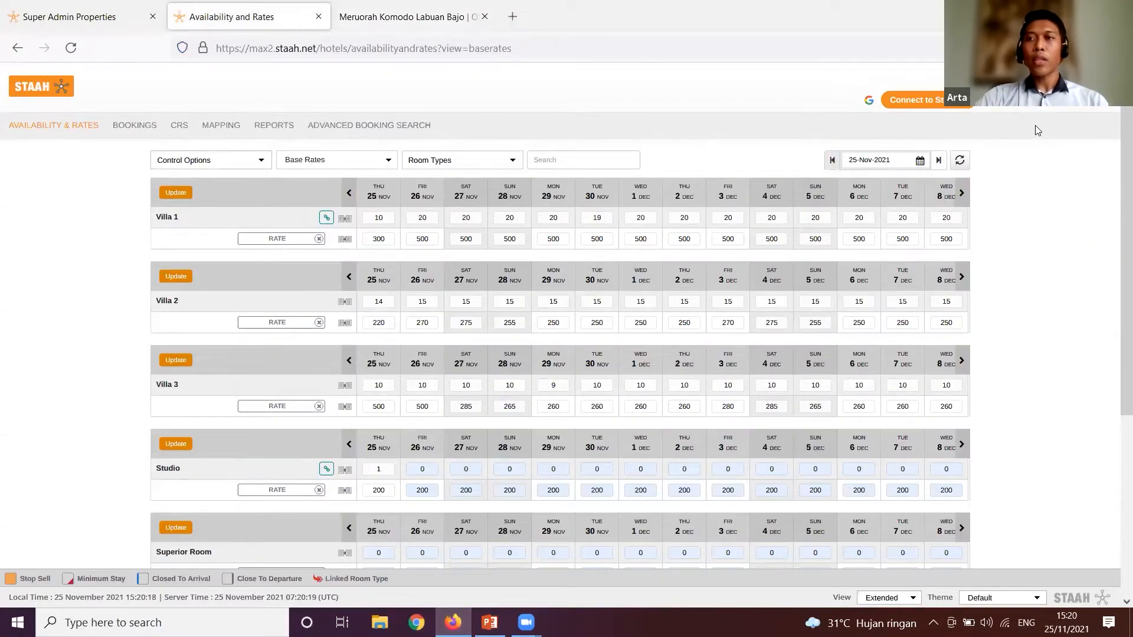
pyautogui.click(1047, 105)
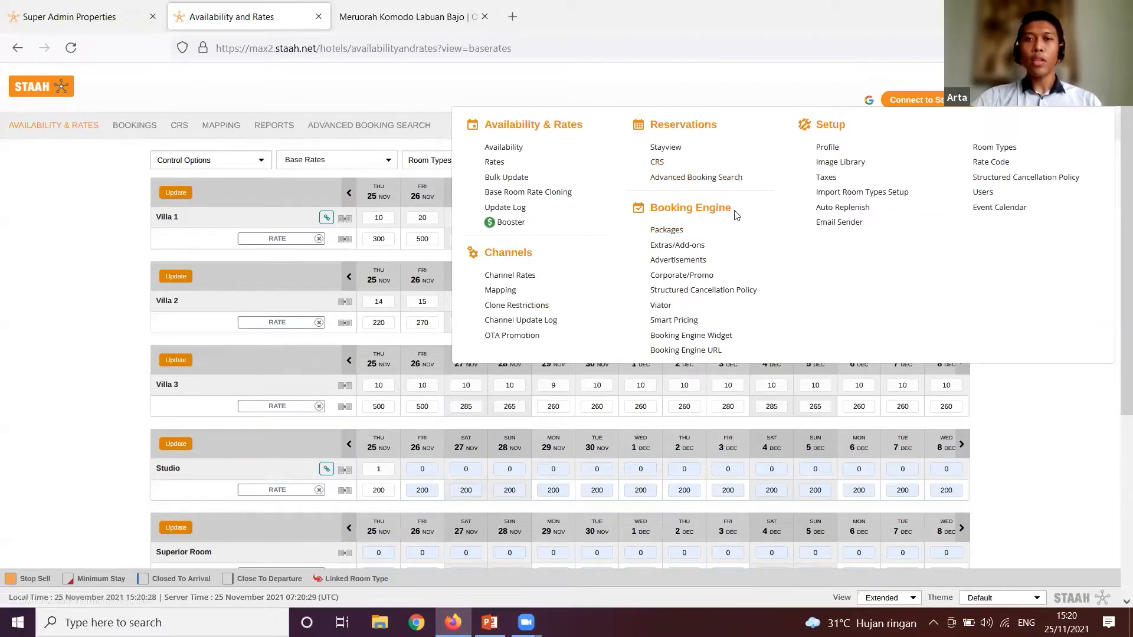
pyautogui.click(660, 235)
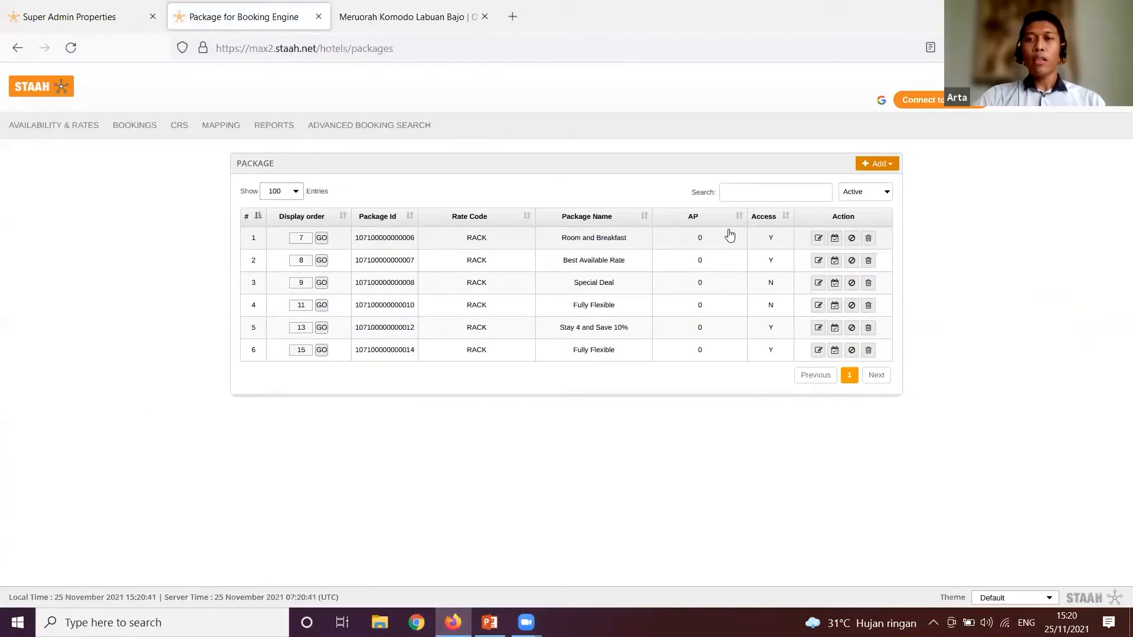
# Step: Check the options for adding a package, including copying an existing one, and open the Room and Breakfast package for editing
pyautogui.click(890, 168)
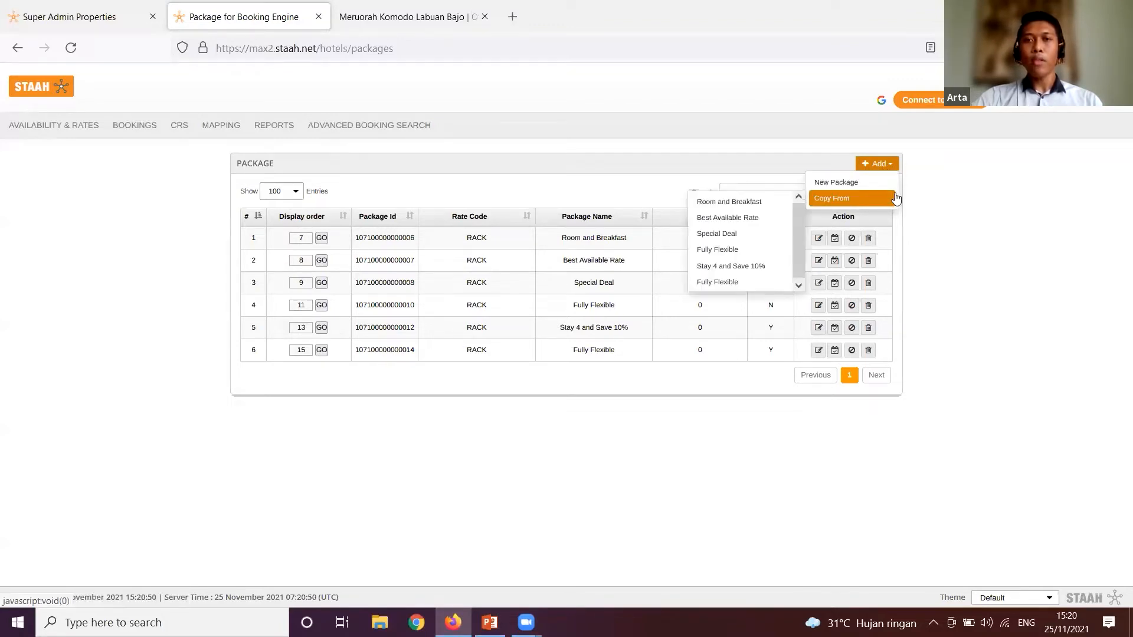
pyautogui.click(874, 183)
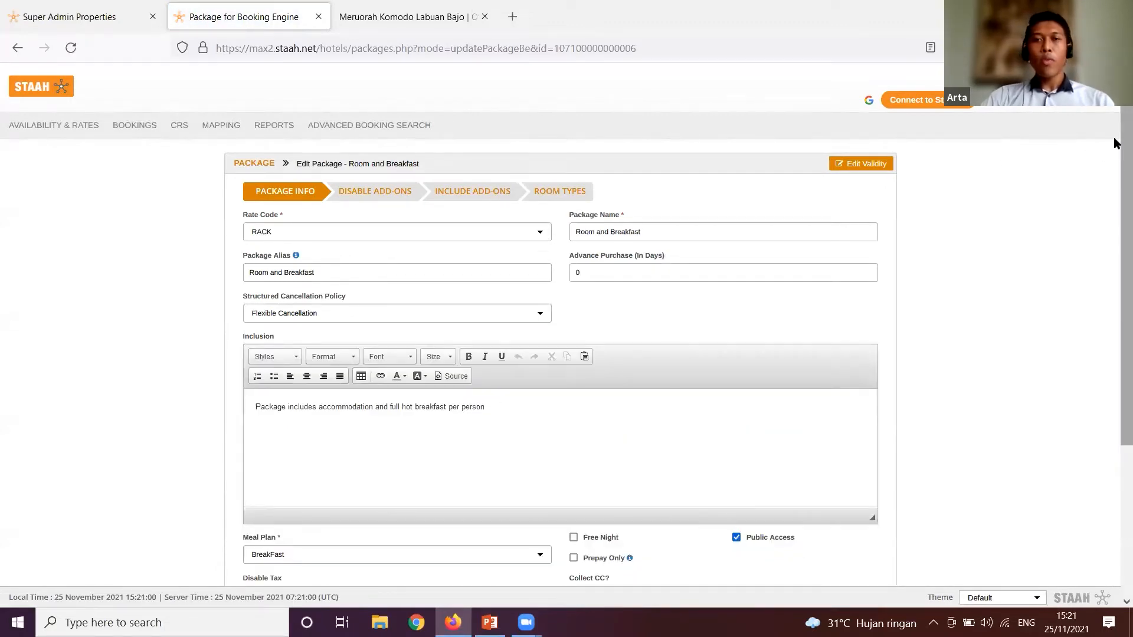
pyautogui.scroll(-1, 1115, 148)
pyautogui.scroll(1, 1117, 142)
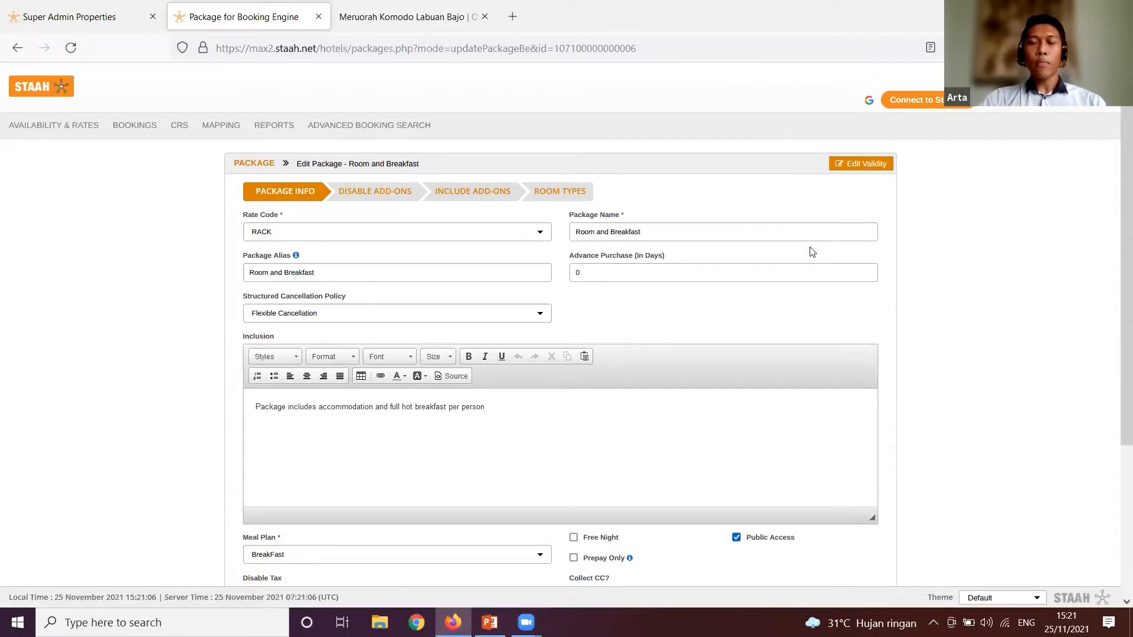
# Step: Look through the structured cancellation policies offered for the Room and Breakfast package
pyautogui.scroll(-3, 1114, 177)
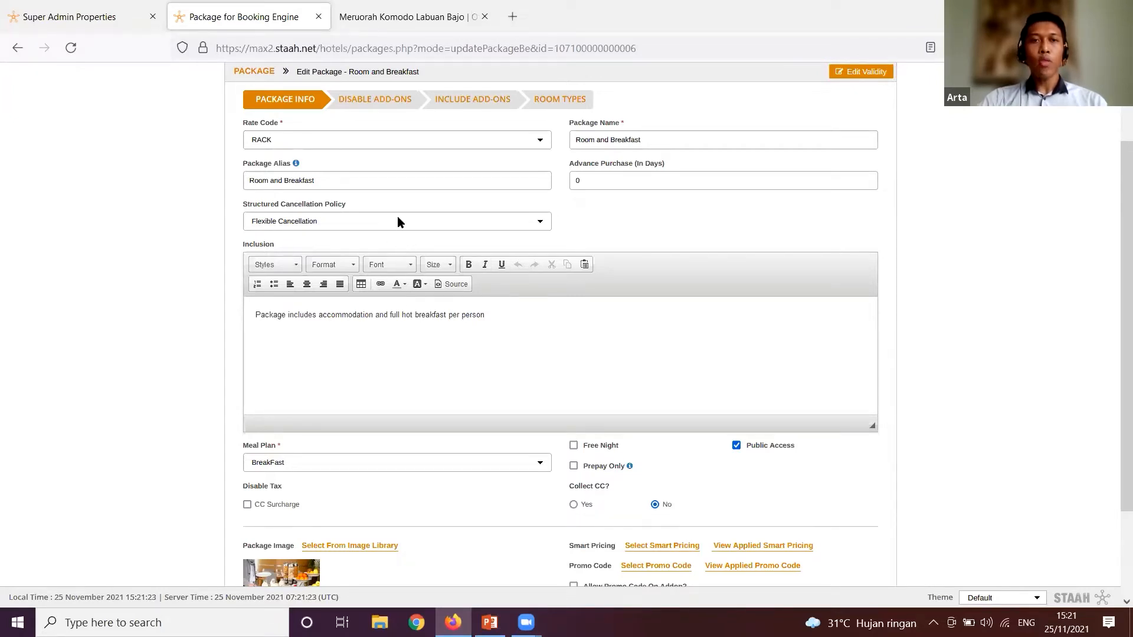
pyautogui.click(416, 221)
pyautogui.click(419, 224)
pyautogui.click(421, 224)
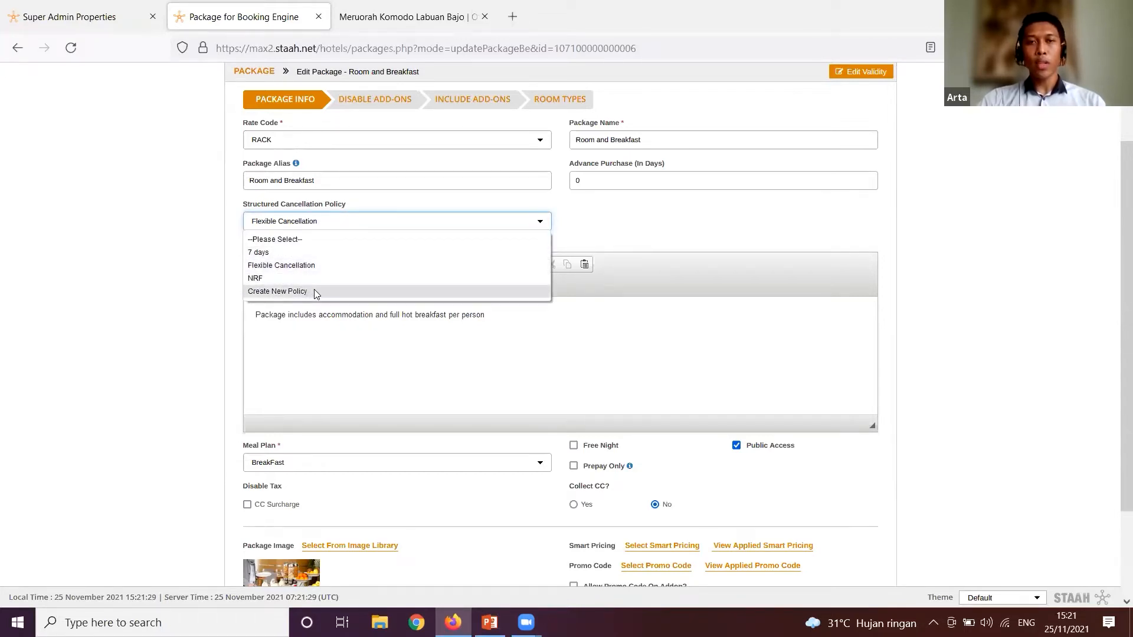
pyautogui.click(372, 331)
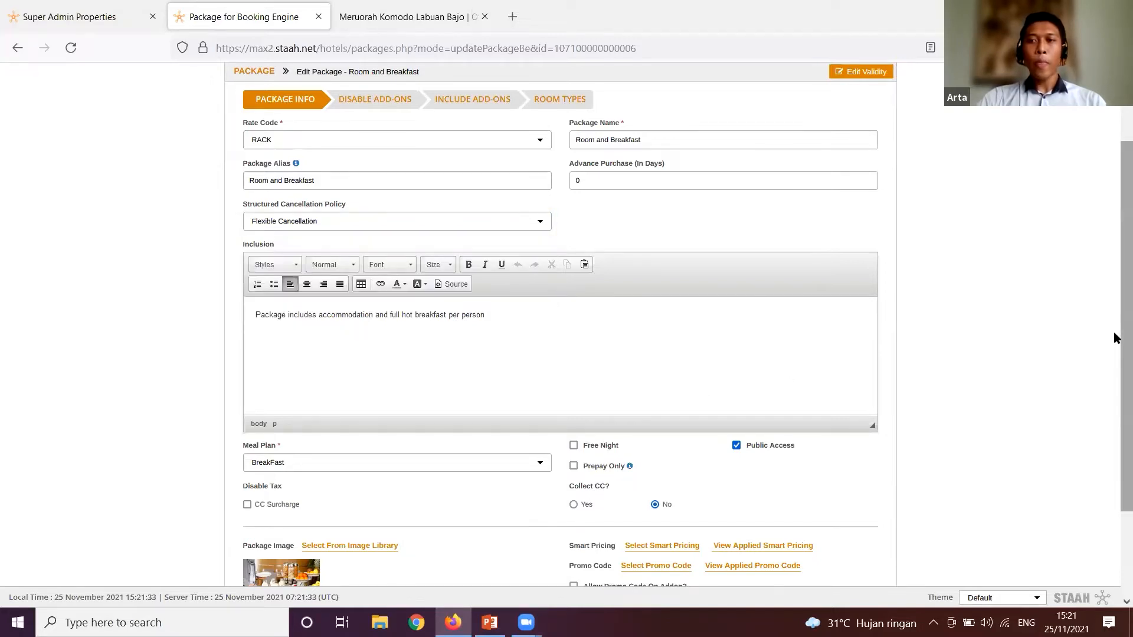
# Step: Look through the meal plans offered for the Room and Breakfast package
pyautogui.moveTo(1121, 339); pyautogui.dragTo(1115, 384)
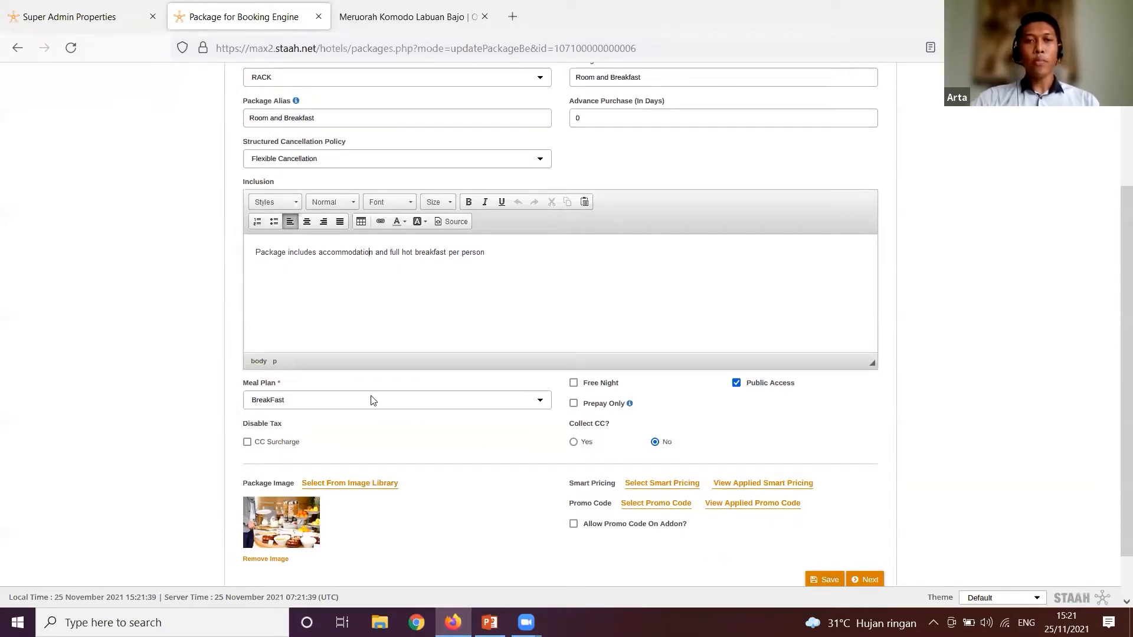
pyautogui.click(324, 400)
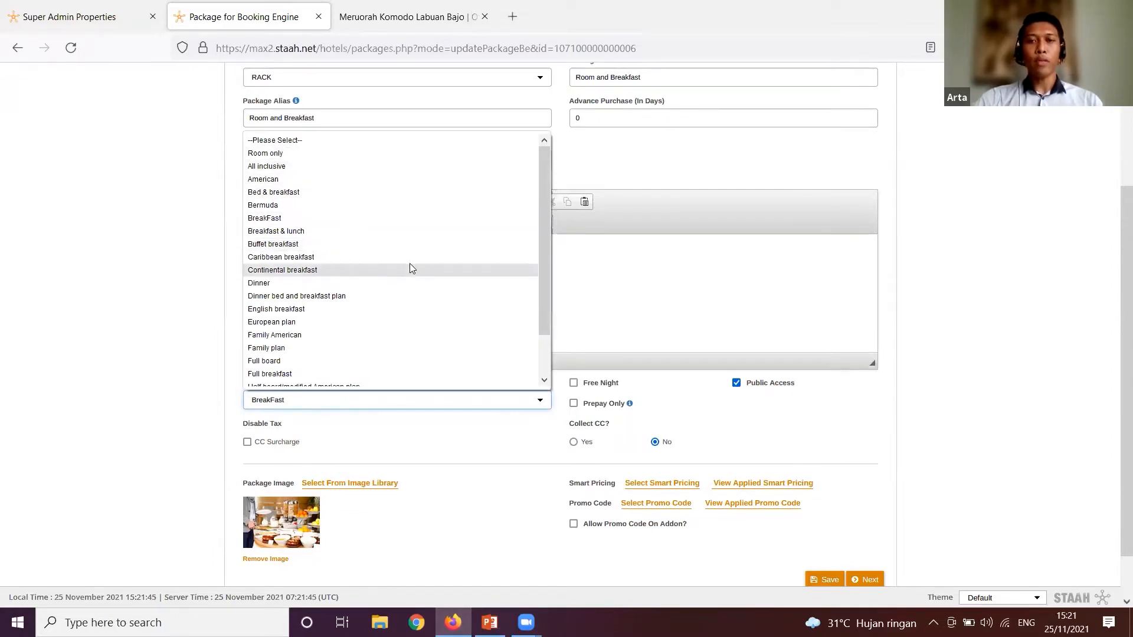
pyautogui.click(529, 425)
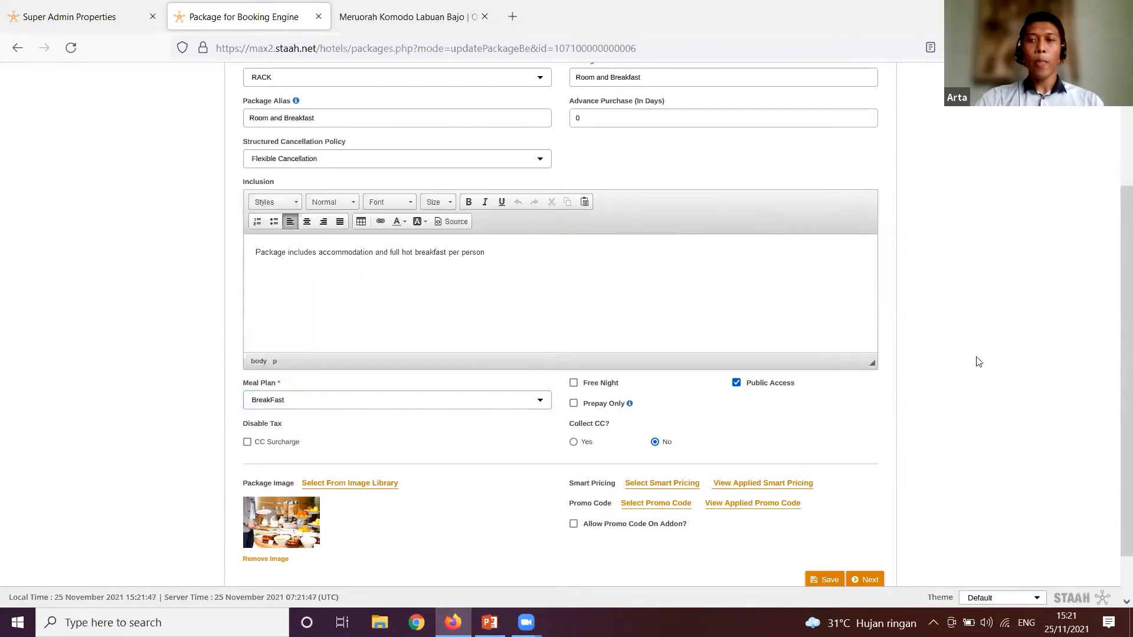
# Step: Change the package image to the "stay and save" picture from the image library
pyautogui.moveTo(1115, 389); pyautogui.dragTo(1115, 432)
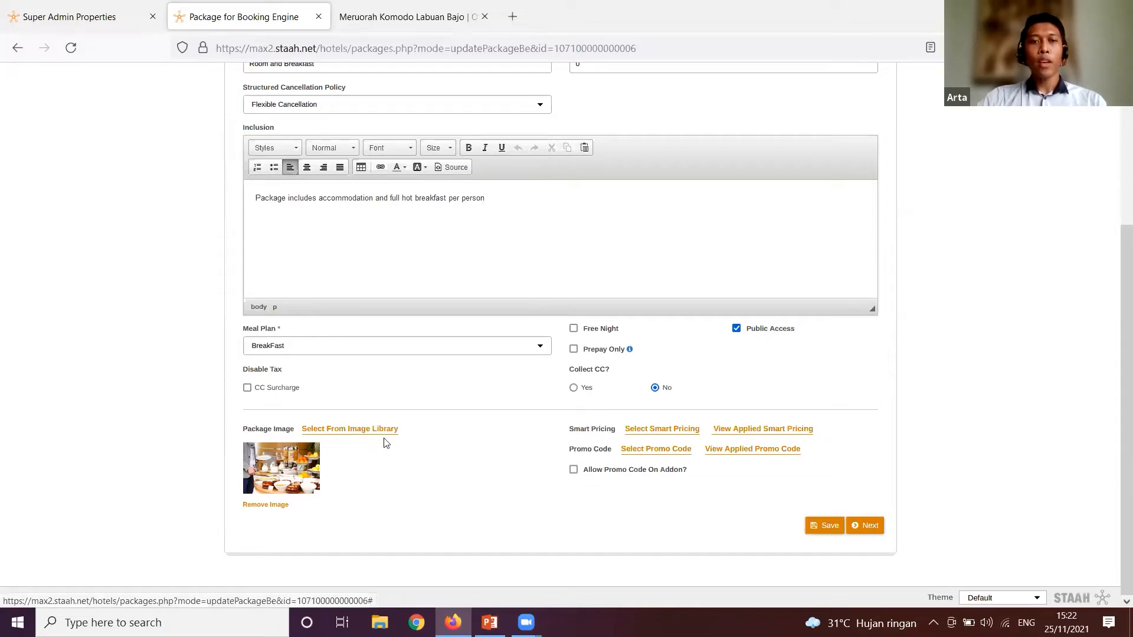
pyautogui.click(367, 434)
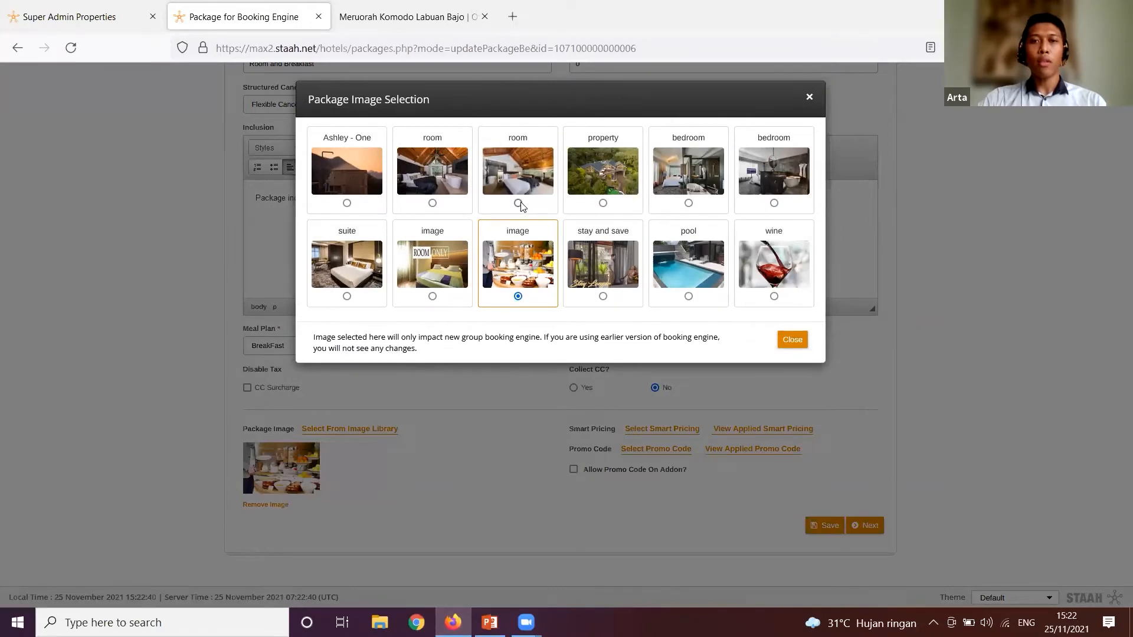
pyautogui.click(432, 297)
pyautogui.click(603, 297)
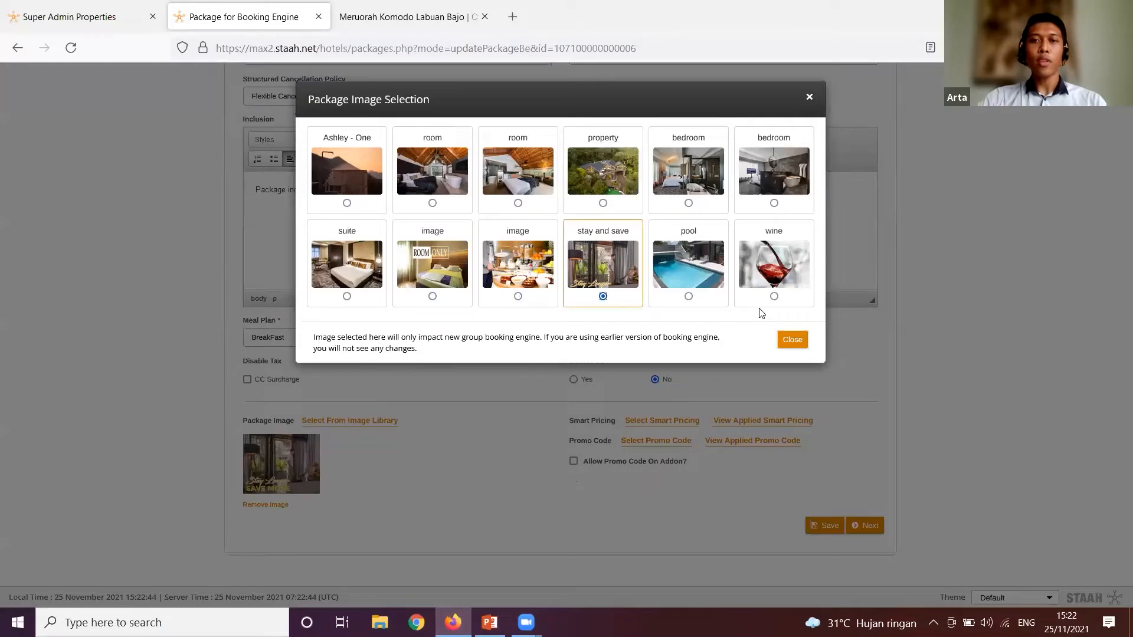
pyautogui.click(793, 341)
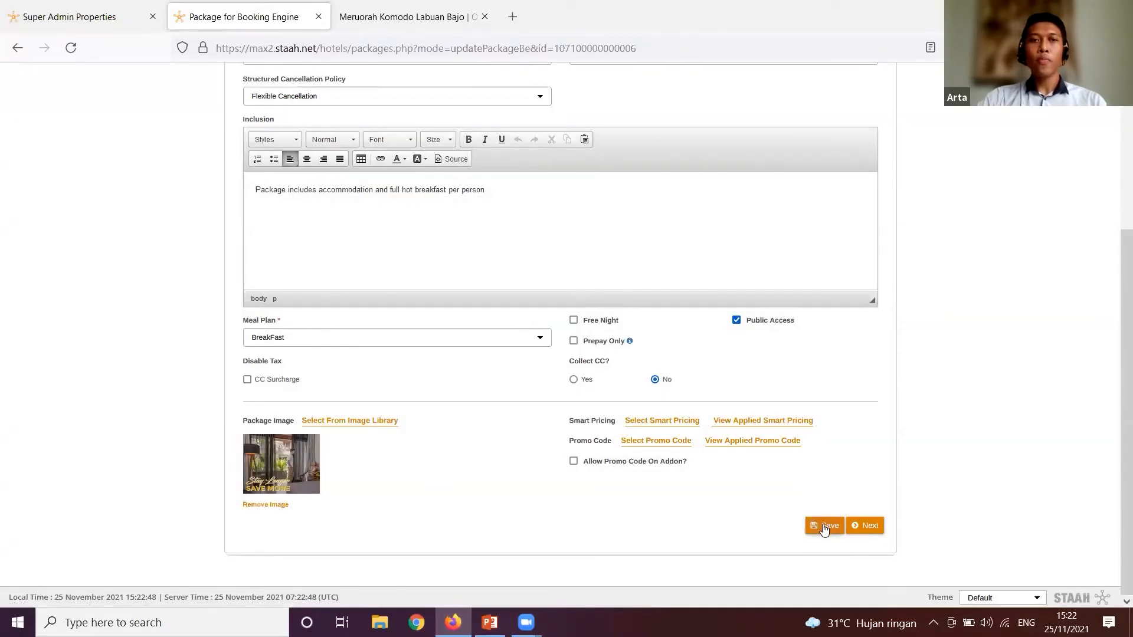
# Step: Review the Room and Breakfast package's disabled add-ons and its included add-ons, including the adult quantity for Breakfast
pyautogui.moveTo(1116, 394); pyautogui.dragTo(1116, 248)
pyautogui.click(375, 179)
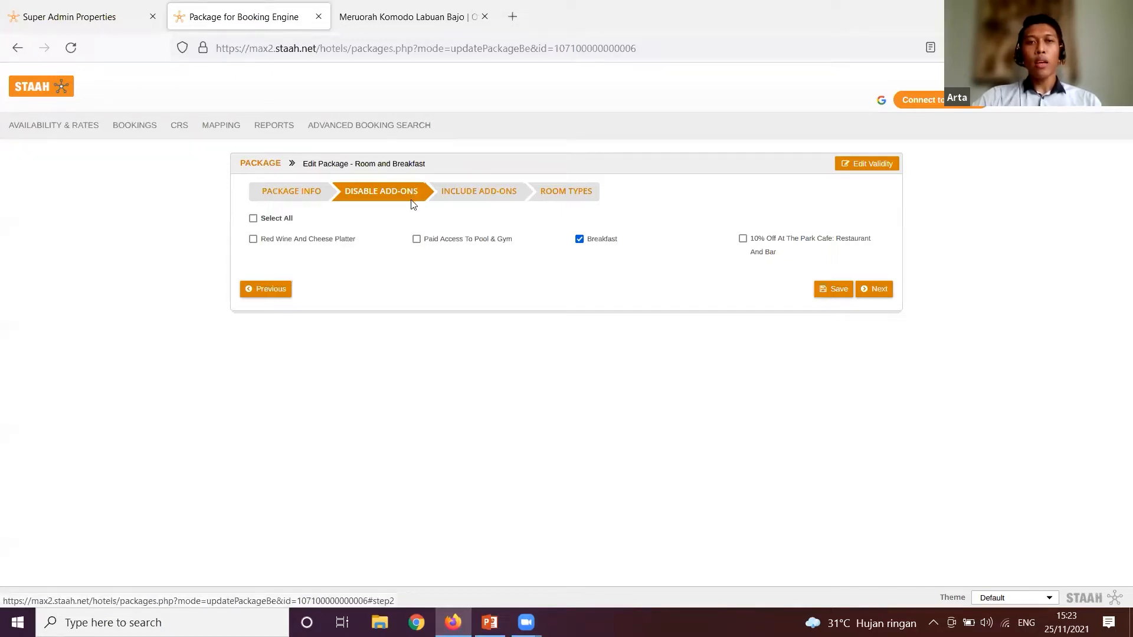
pyautogui.moveTo(355, 166); pyautogui.dragTo(428, 169)
pyautogui.click(429, 168)
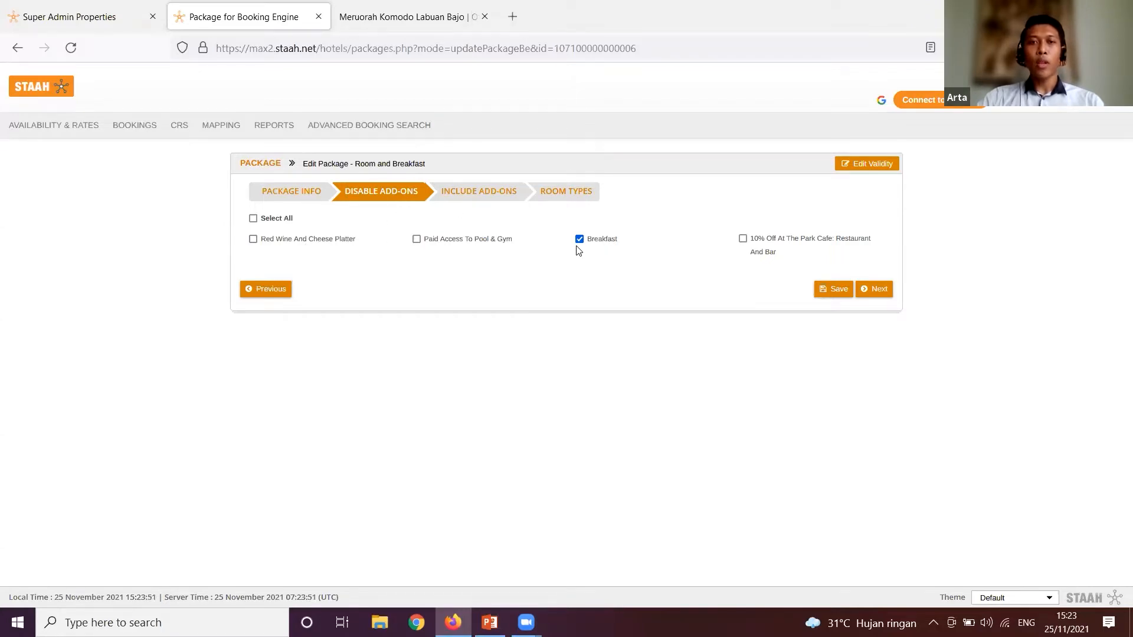
pyautogui.click(462, 194)
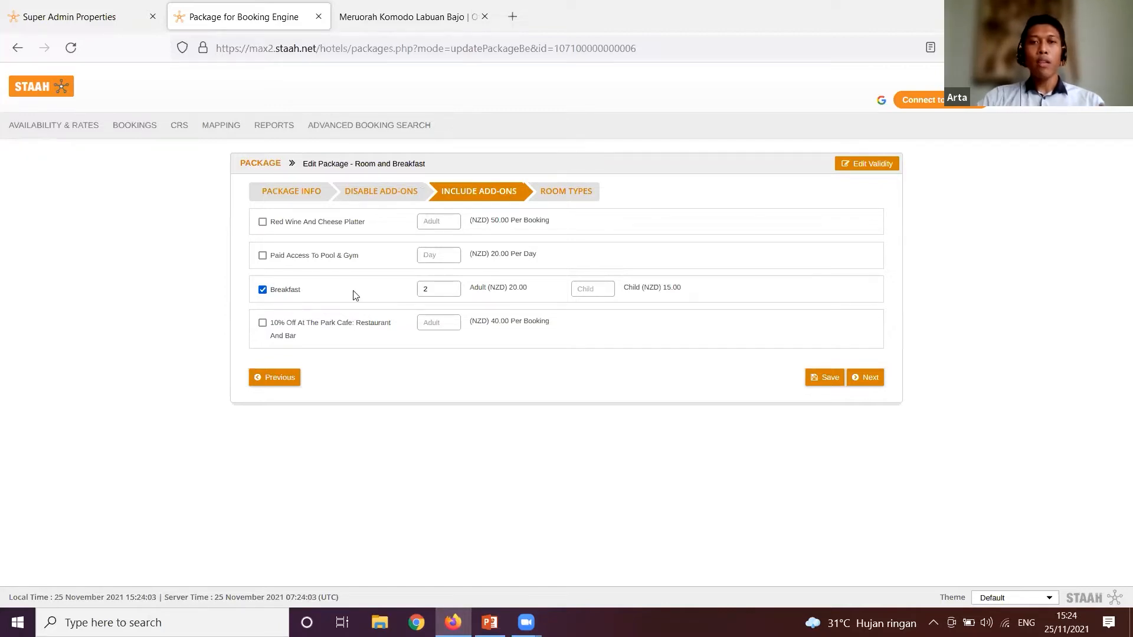
pyautogui.doubleClick(442, 288)
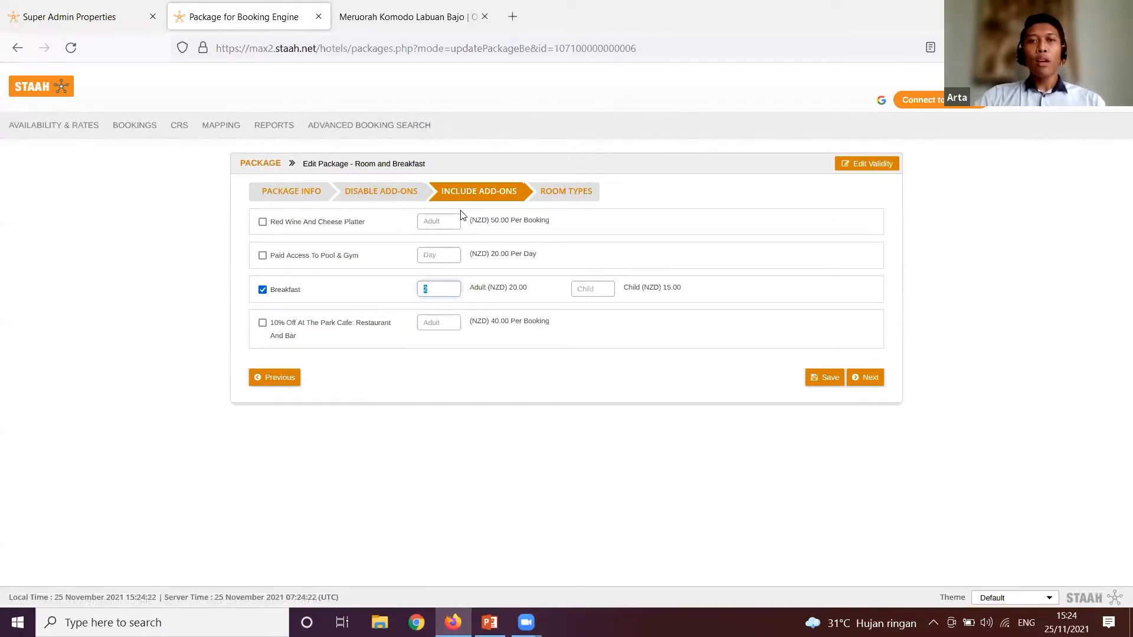
# Step: Apply the package to all room types and set Villa 1's rate multiplier to 0.95
pyautogui.click(581, 192)
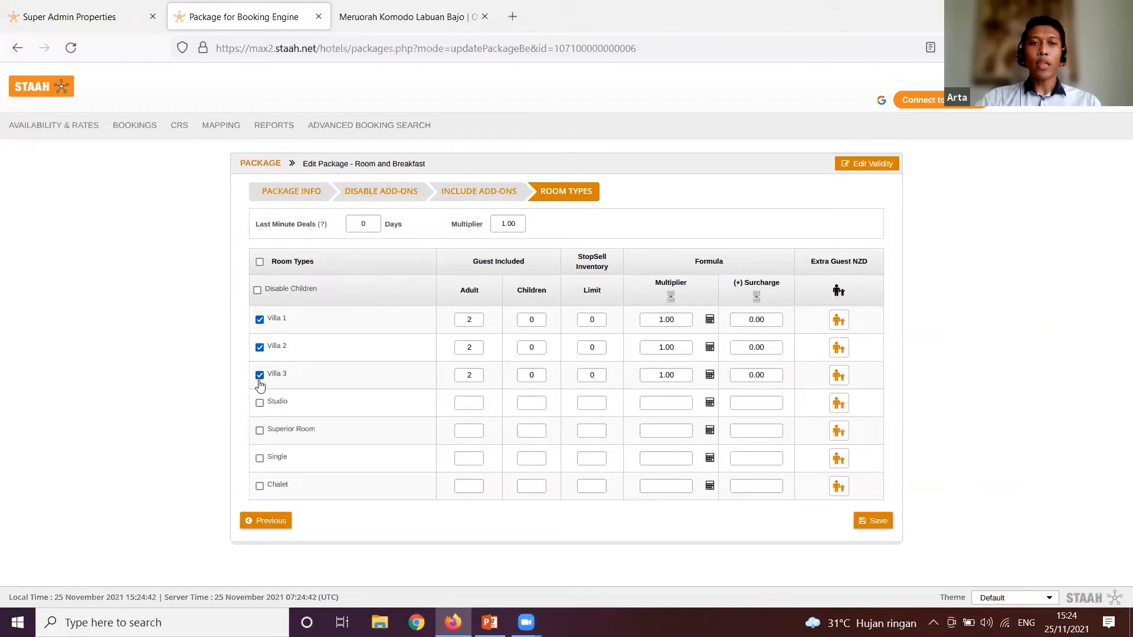
pyautogui.click(259, 262)
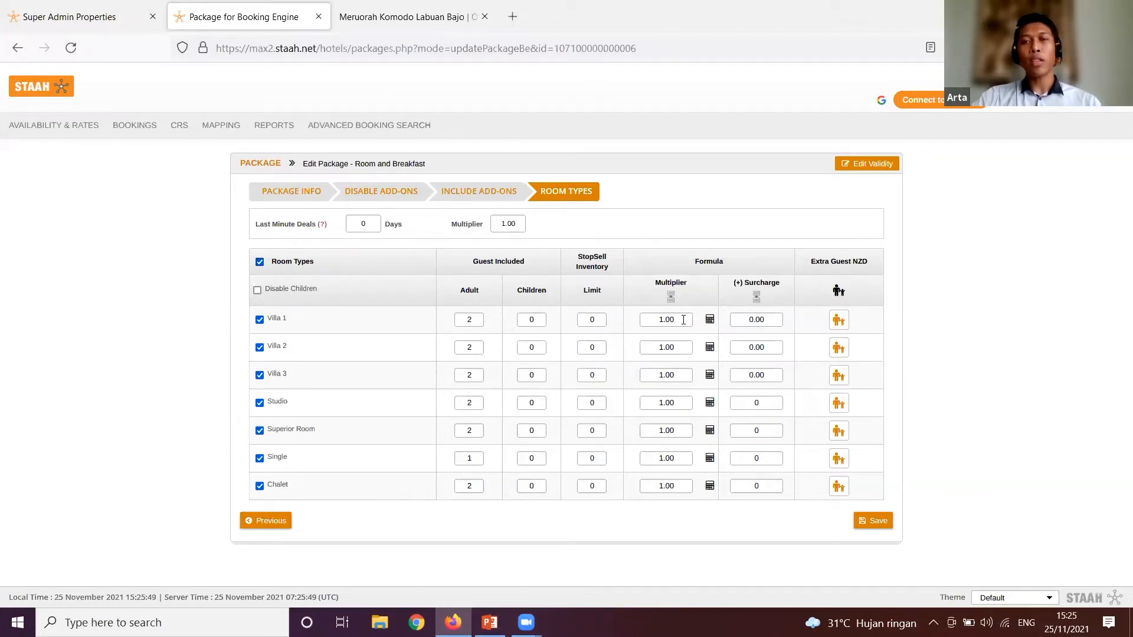
pyautogui.moveTo(684, 320); pyautogui.dragTo(624, 320)
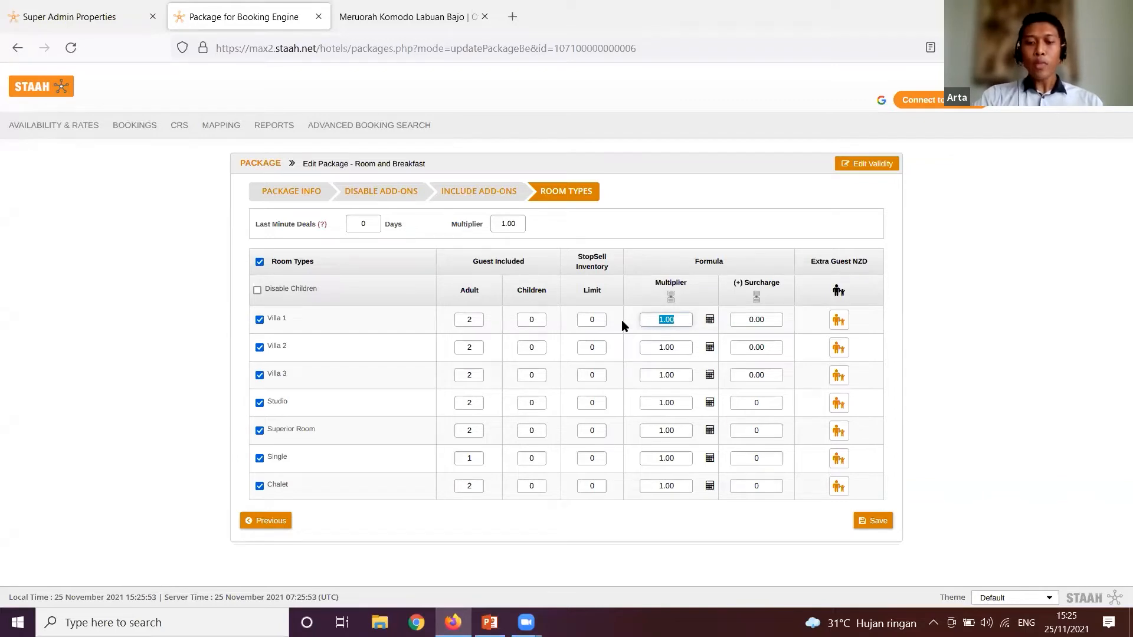
pyautogui.write('0.95')
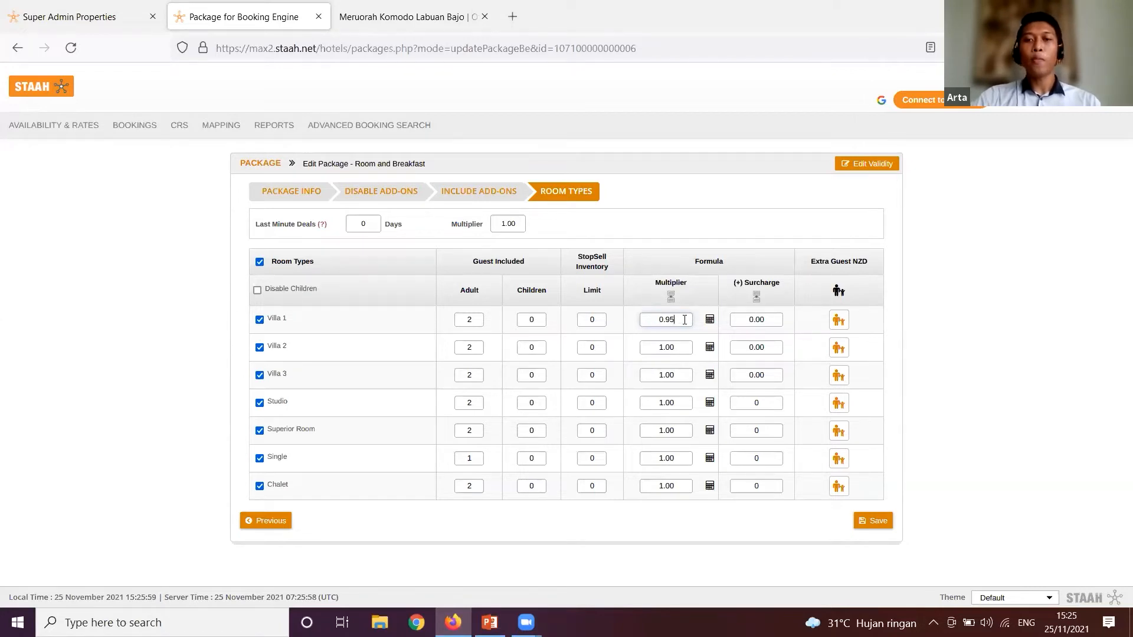
# Step: Set the surcharge for Villa 2 in the package's rate formula to -5
pyautogui.moveTo(679, 346); pyautogui.dragTo(651, 351)
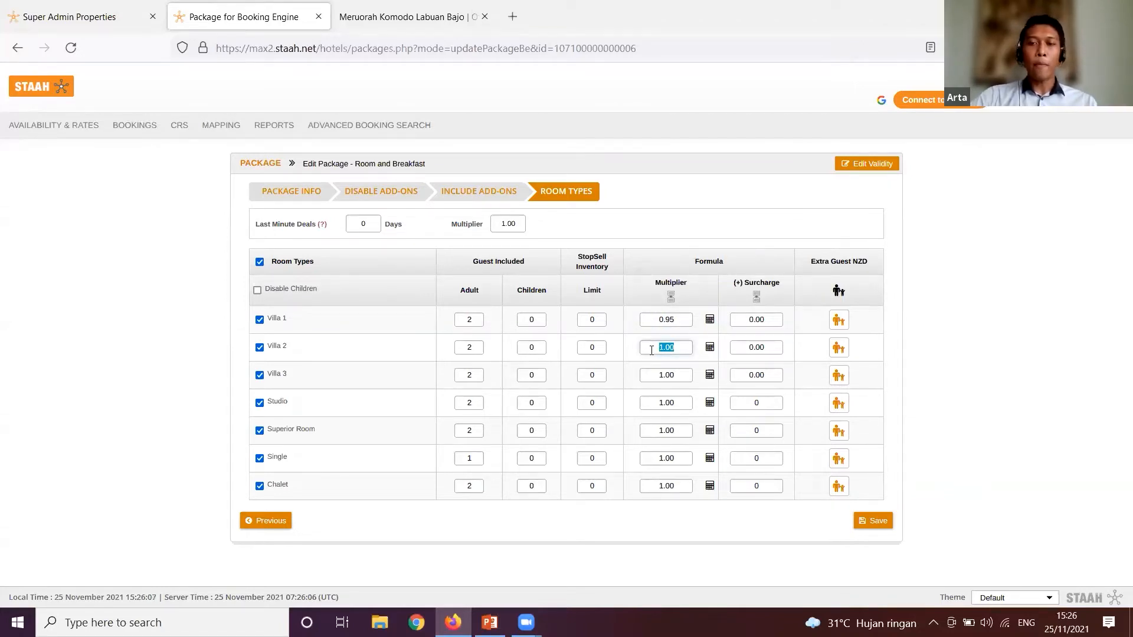
pyautogui.click(694, 349)
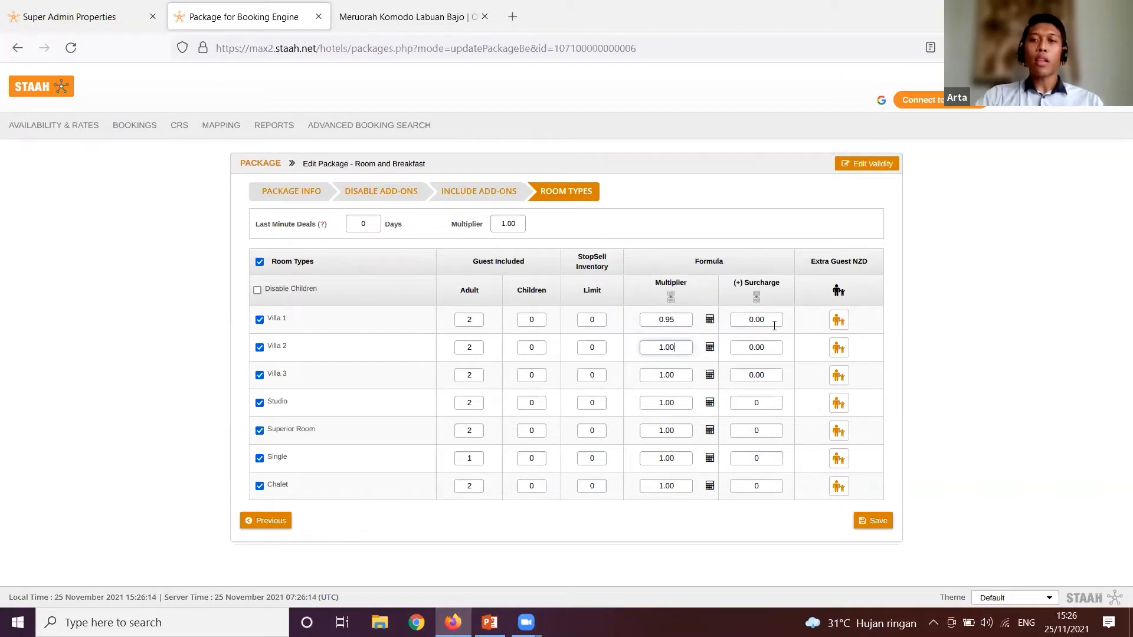
pyautogui.click(775, 347)
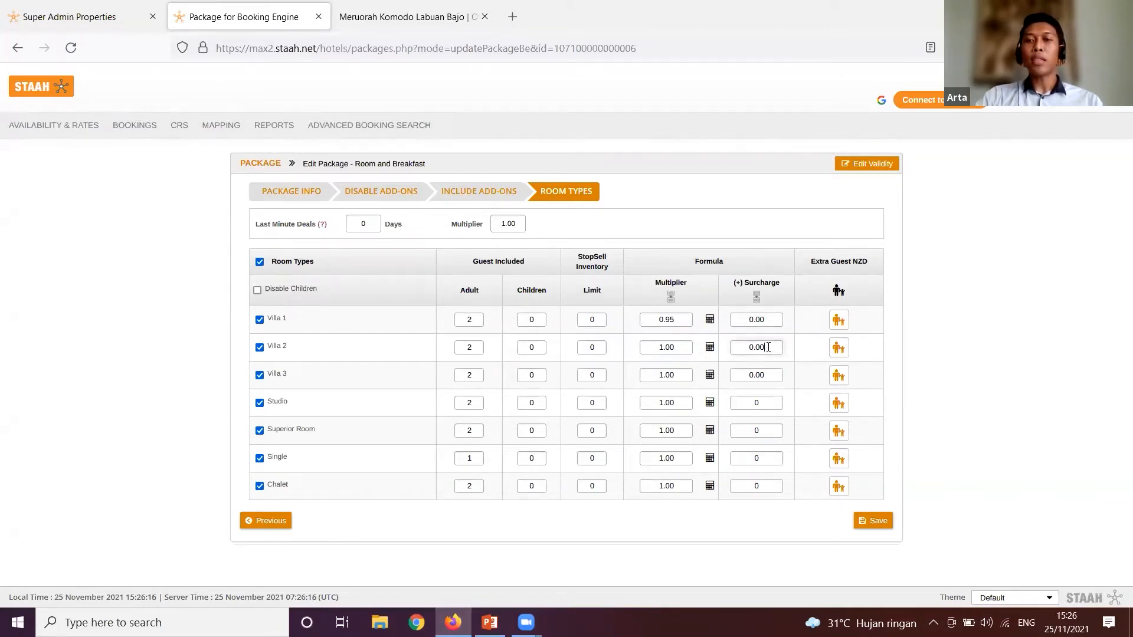
pyautogui.moveTo(768, 347); pyautogui.dragTo(737, 348)
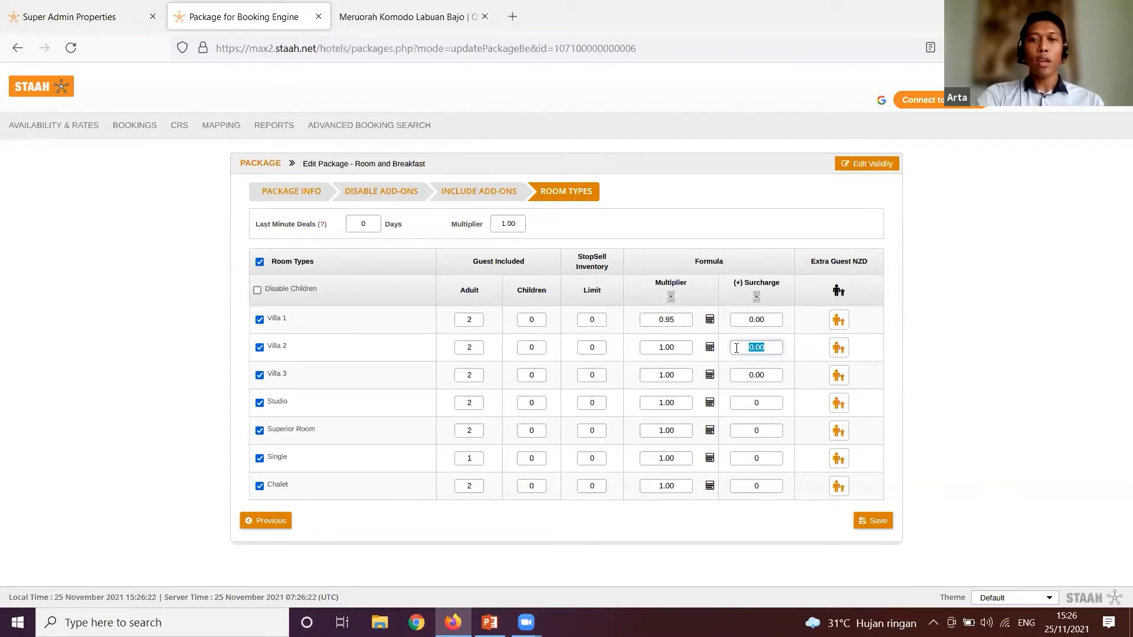
pyautogui.write('5')
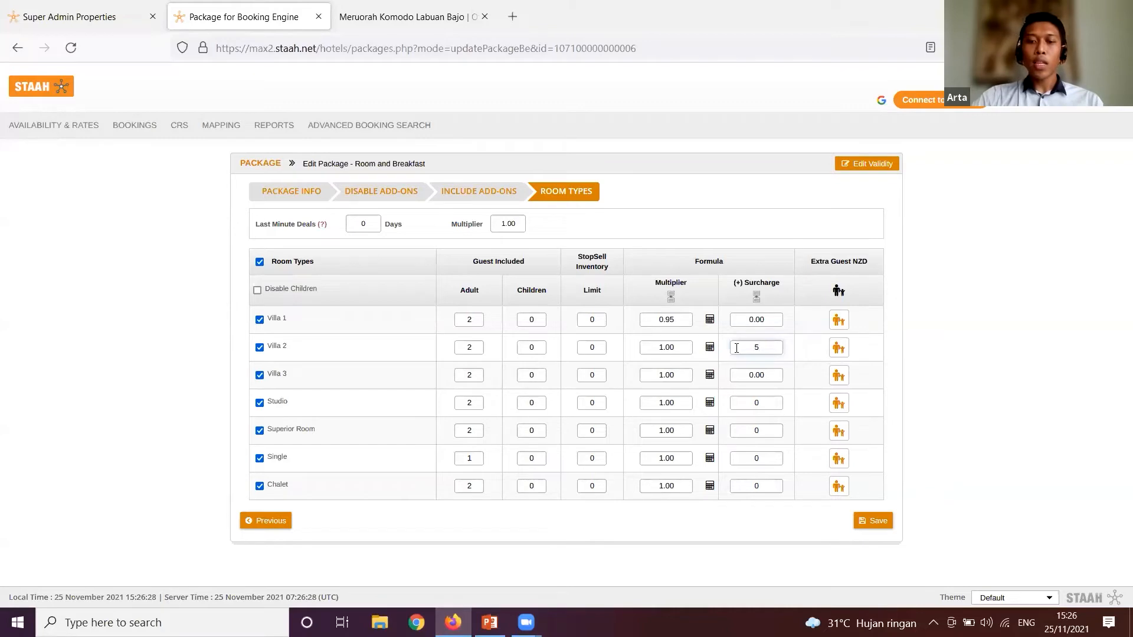
pyautogui.write('-')
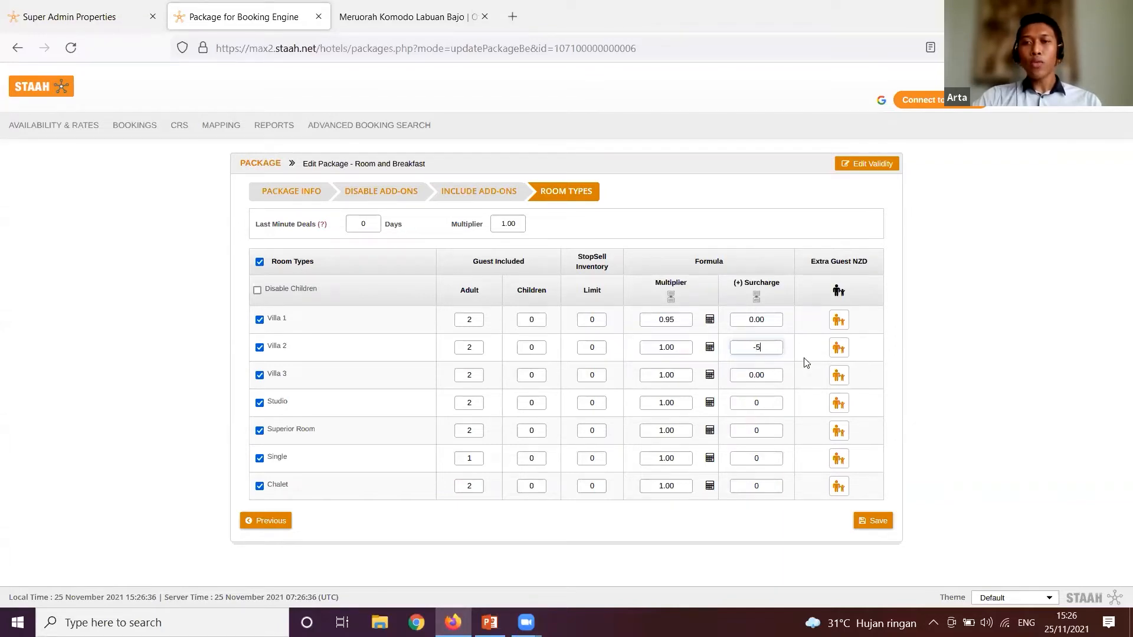
# Step: Set Villa 2's extra guest amounts (+/-) to 3 for an adult and 1 for a child
pyautogui.click(838, 348)
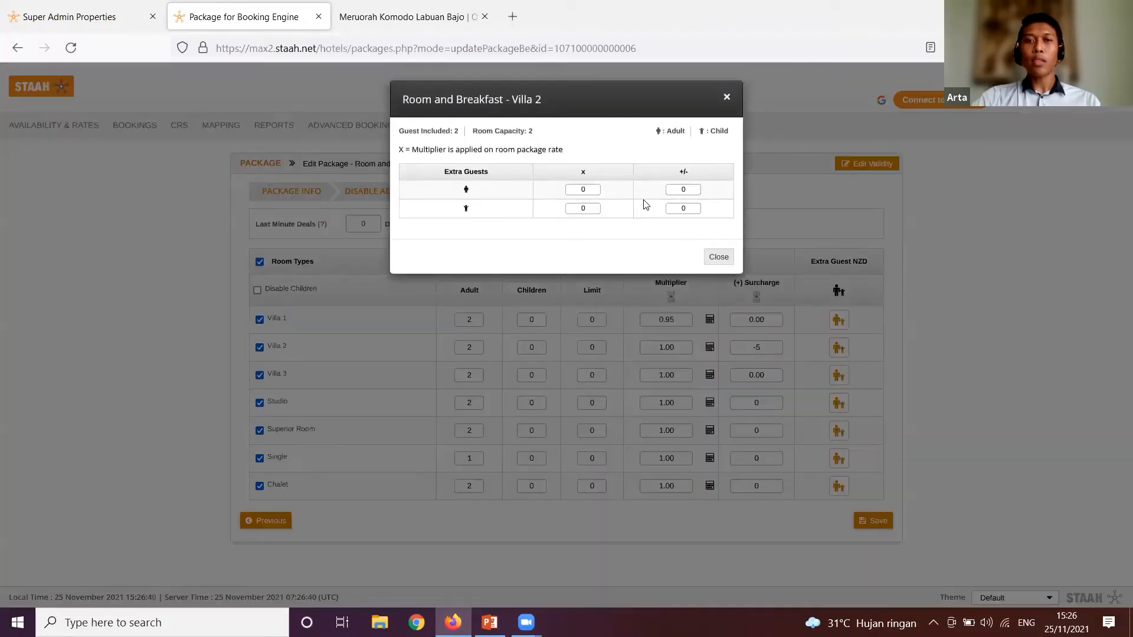
pyautogui.doubleClick(677, 189)
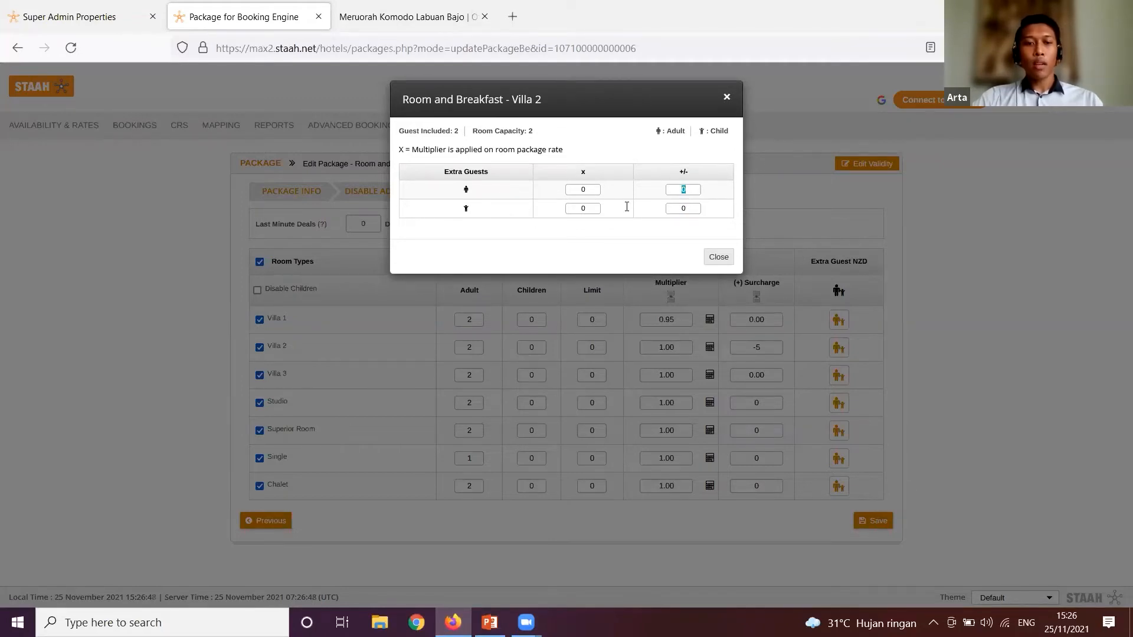
pyautogui.write('3')
pyautogui.doubleClick(687, 207)
pyautogui.write('1')
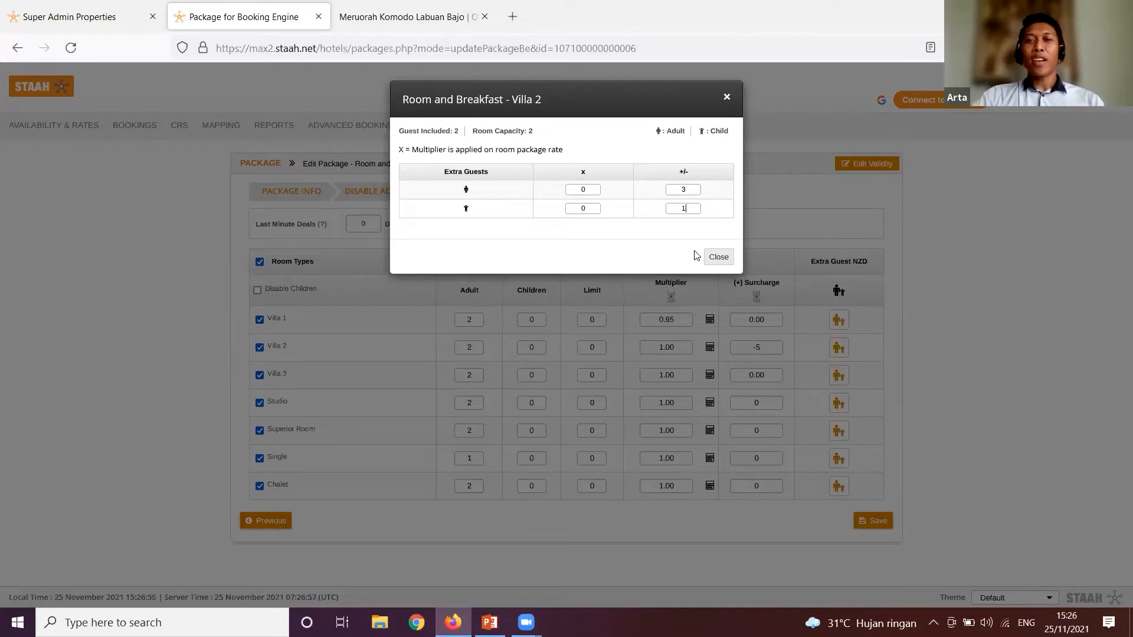
# Step: Open the validity setup of the Room and Breakfast package, leaving the room type settings without saving
pyautogui.click(716, 256)
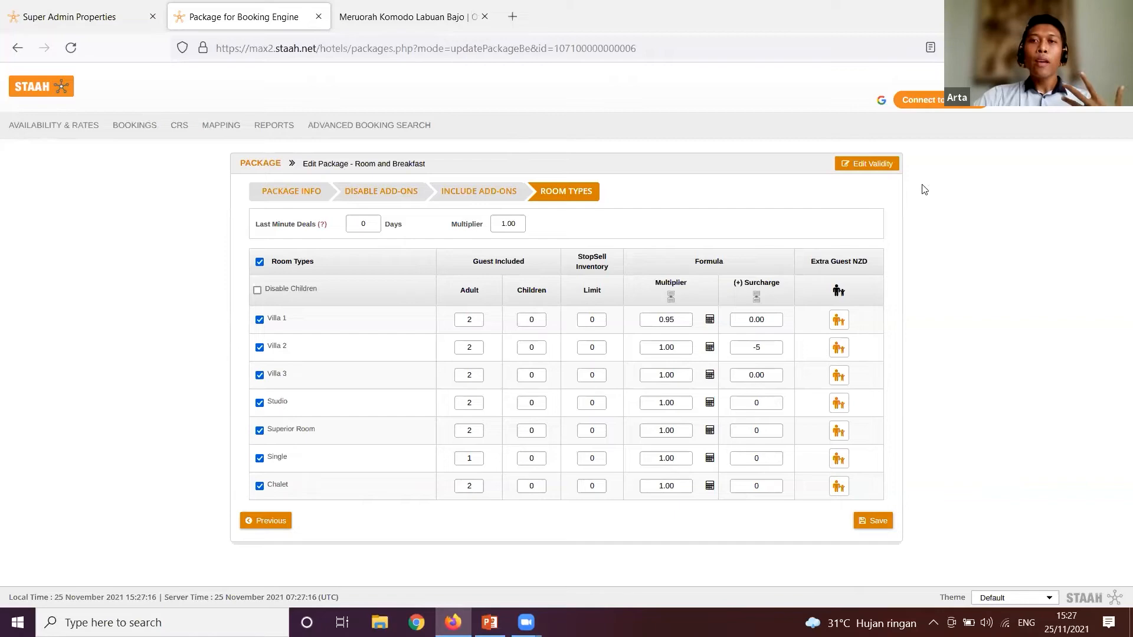
pyautogui.click(890, 165)
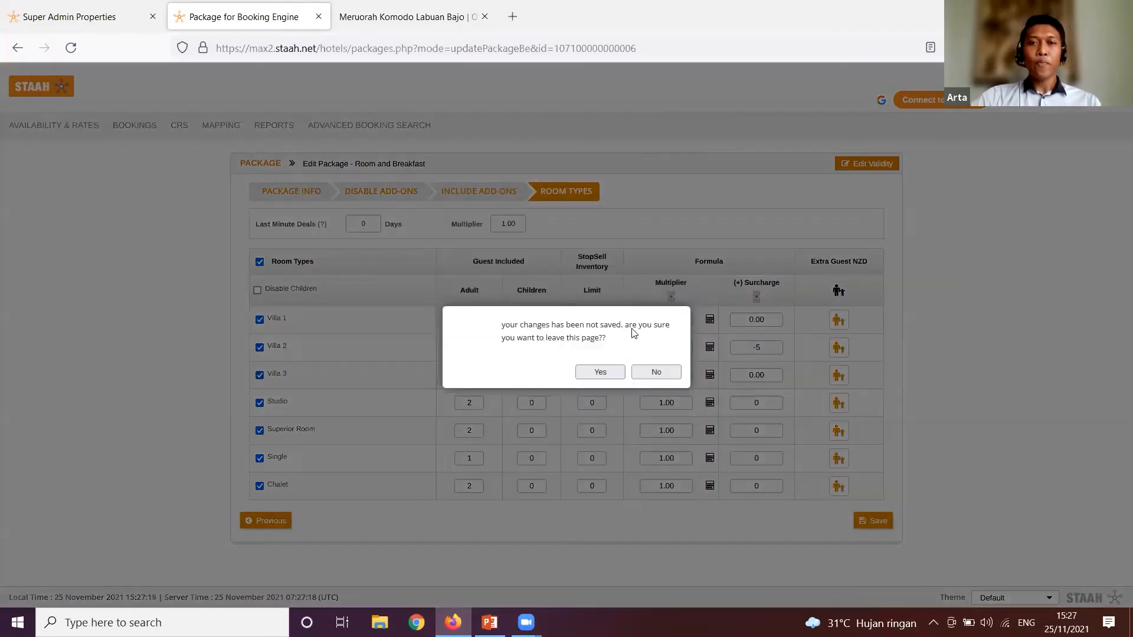
pyautogui.click(599, 361)
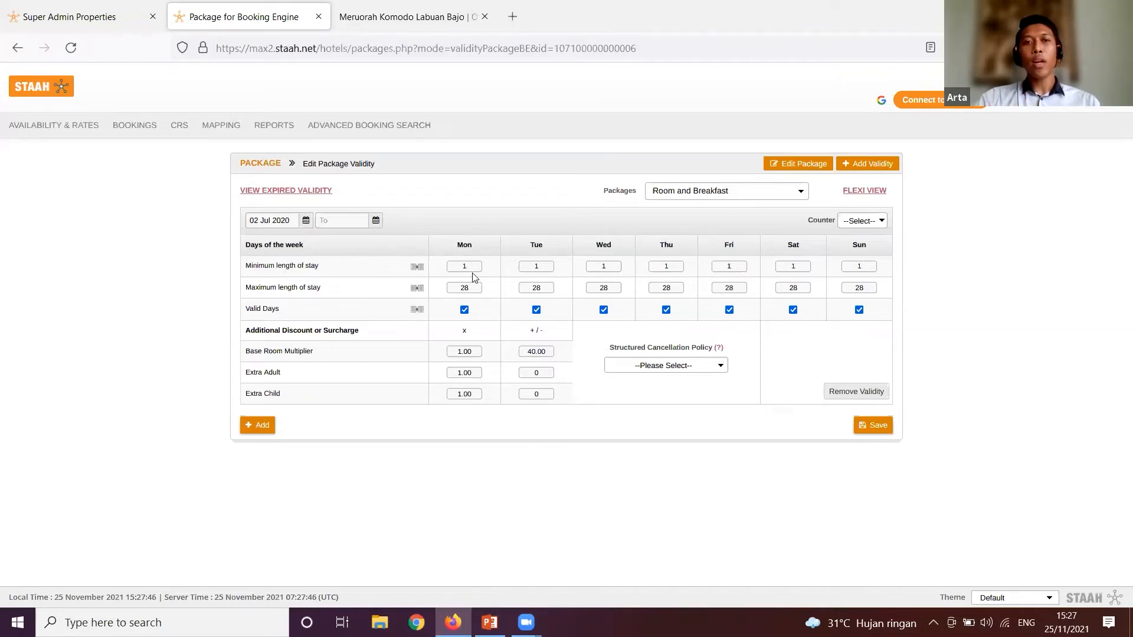
# Step: Set the minimum length of stay to 3 for every day and limit the valid days to Saturday and Sunday
pyautogui.moveTo(475, 266); pyautogui.dragTo(430, 265)
pyautogui.write('3')
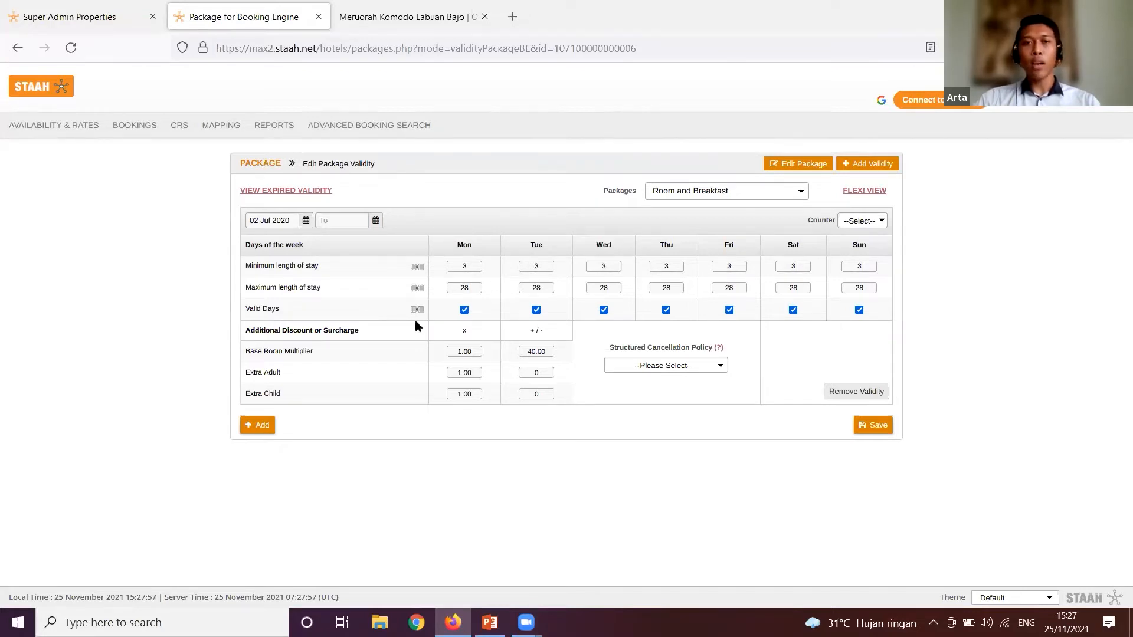
pyautogui.click(464, 309)
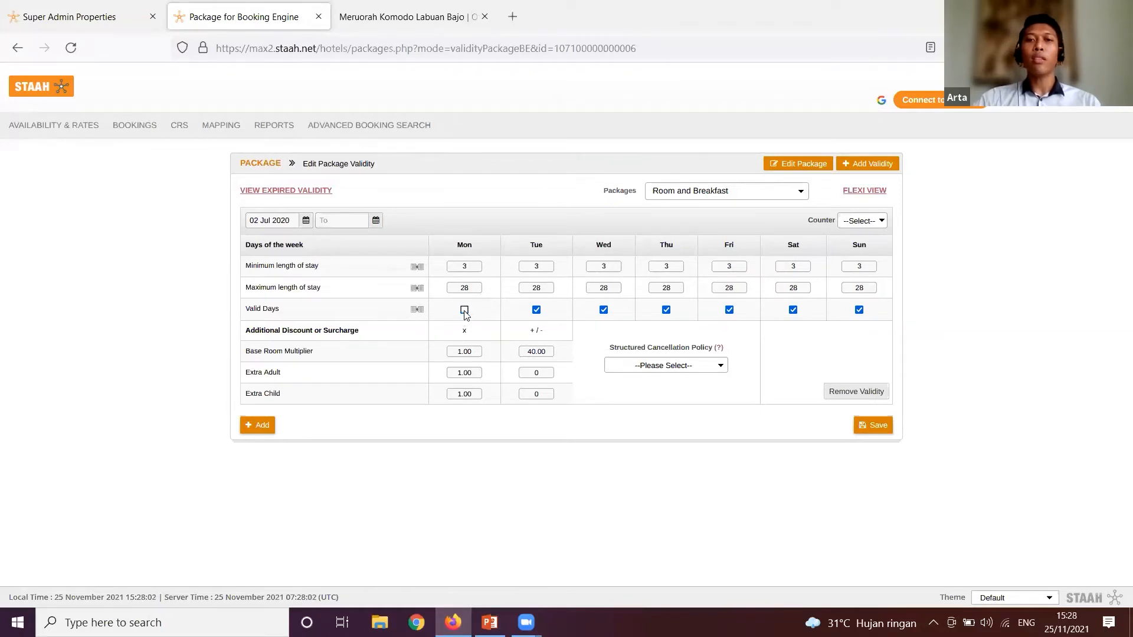
pyautogui.click(536, 310)
pyautogui.click(603, 310)
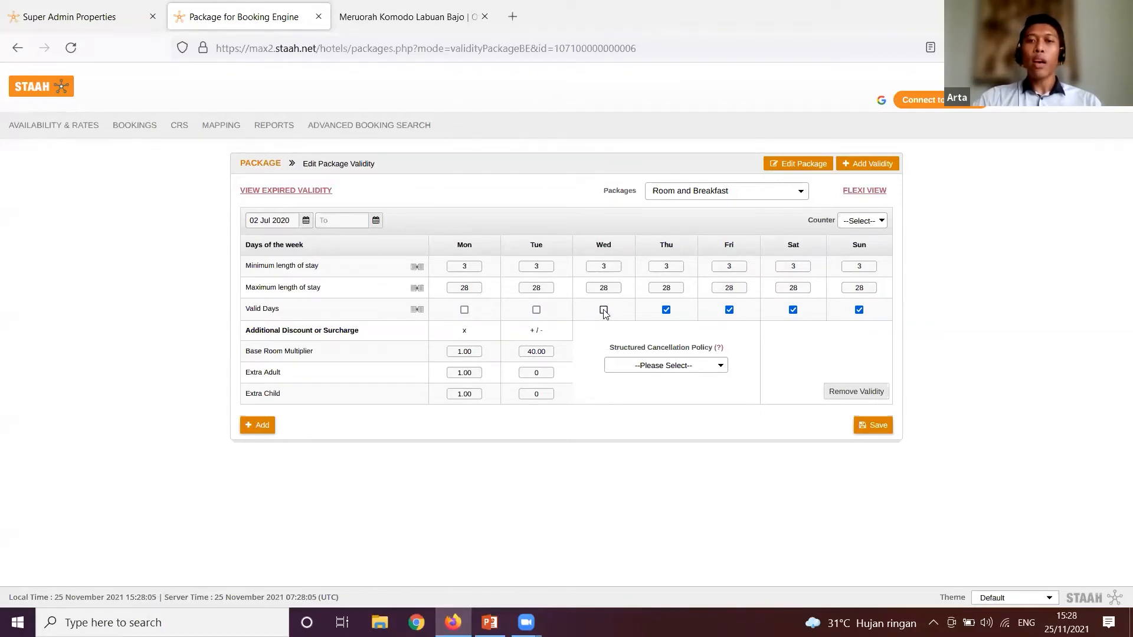
pyautogui.click(666, 310)
pyautogui.click(729, 310)
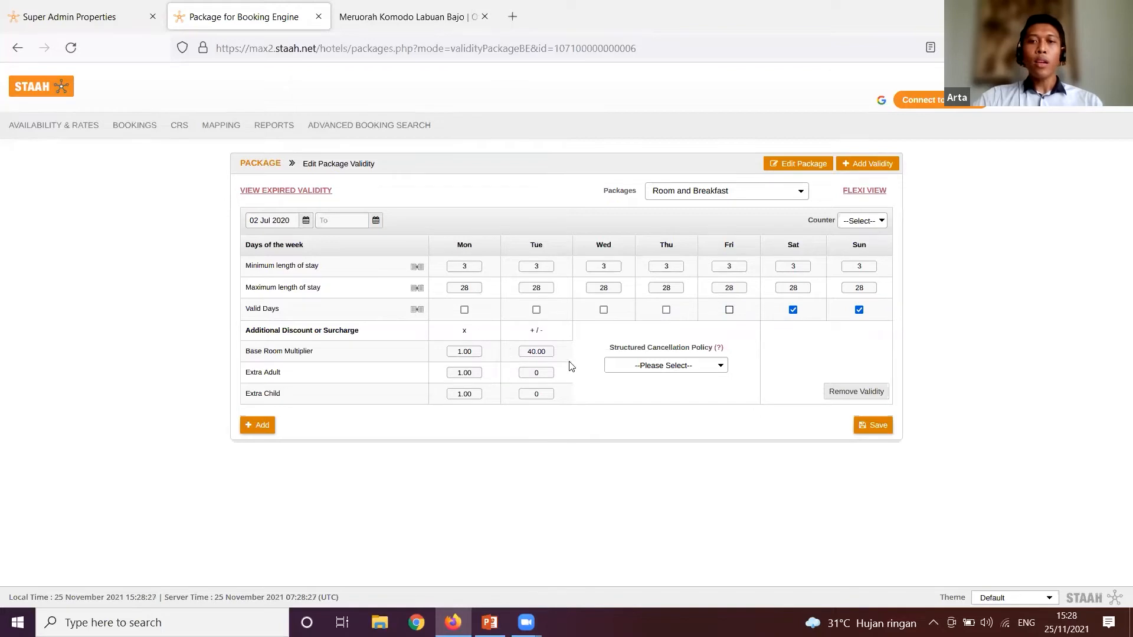
# Step: Review the structured cancellation policies available for the package's validity period
pyautogui.click(636, 369)
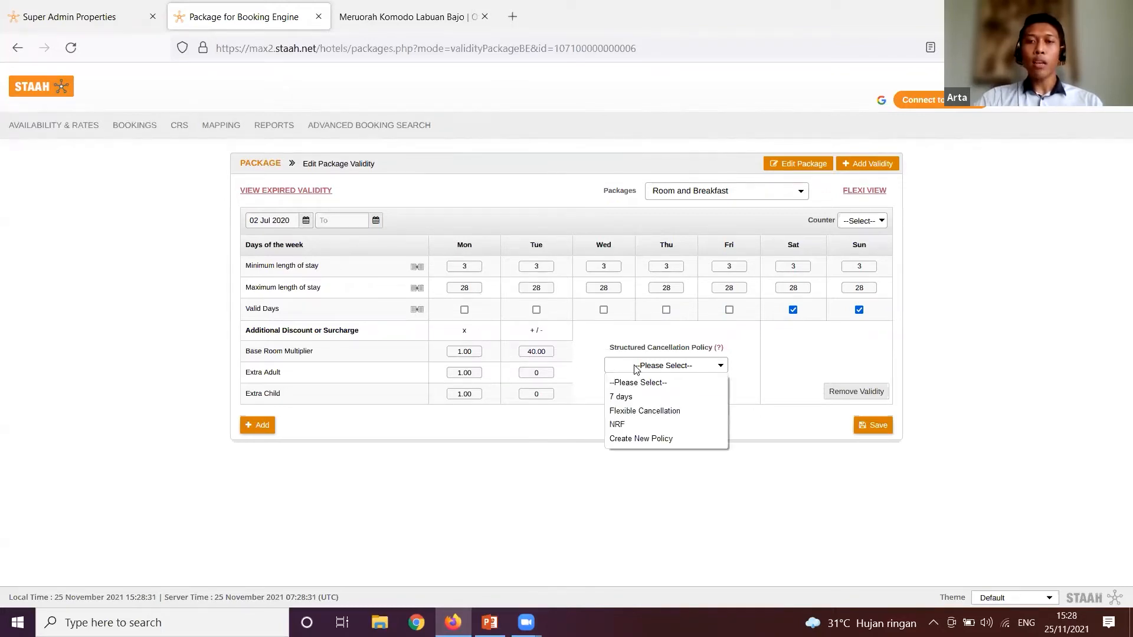
pyautogui.click(636, 369)
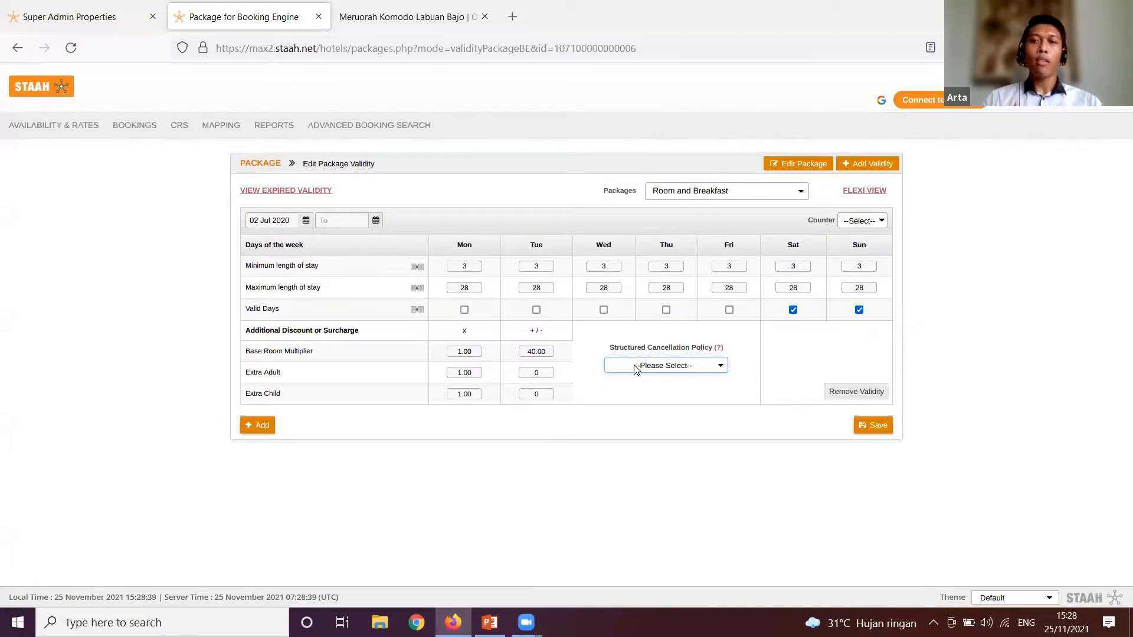
pyautogui.click(668, 368)
pyautogui.click(745, 366)
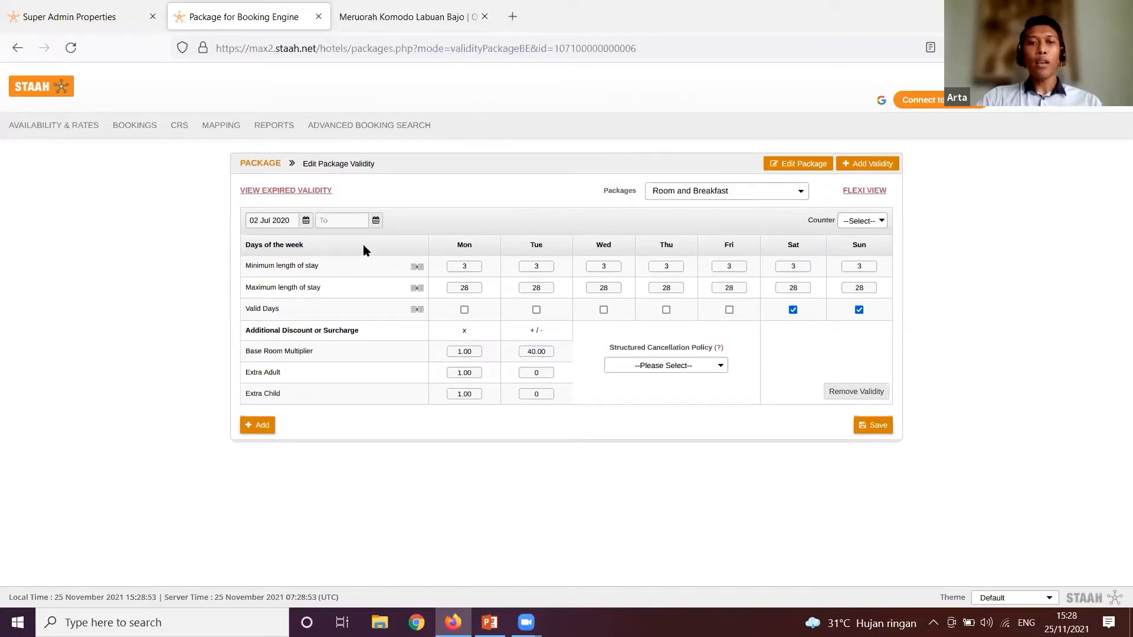
# Step: Add a blank second validity period to the package, and return to the package list without saving
pyautogui.click(258, 427)
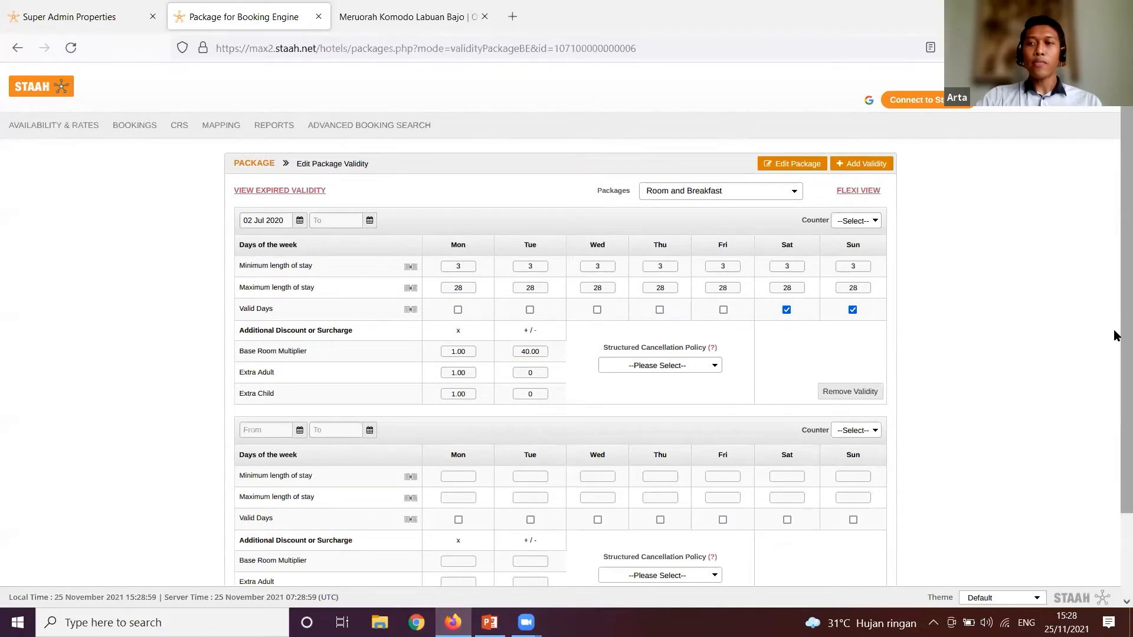
pyautogui.scroll(-3, 1115, 354)
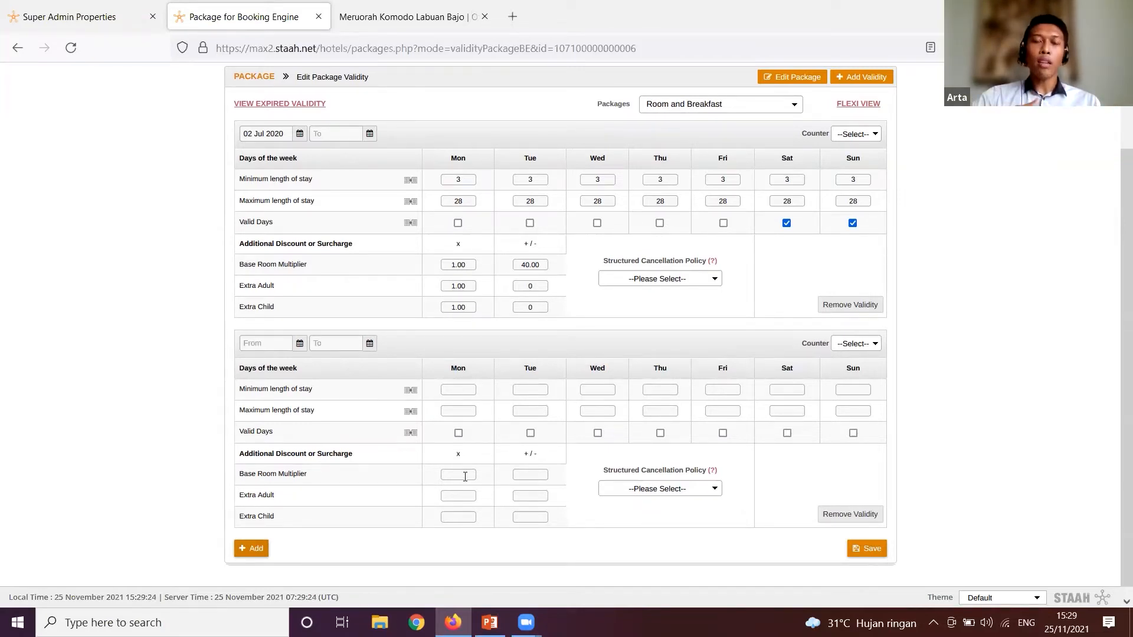
pyautogui.click(530, 474)
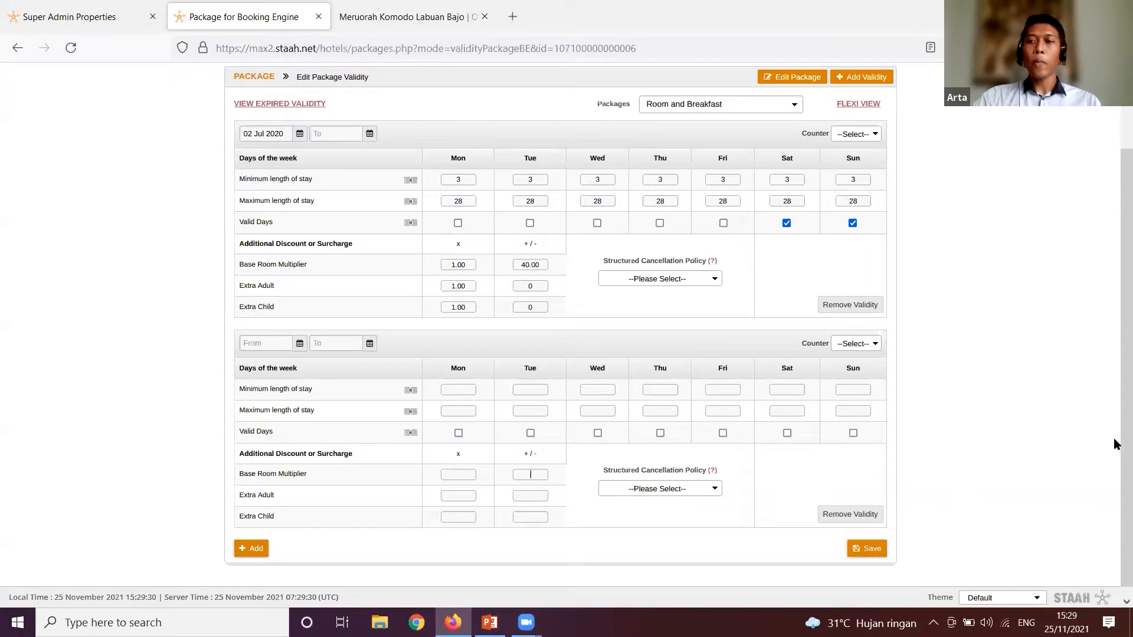
pyautogui.scroll(-1, 1115, 442)
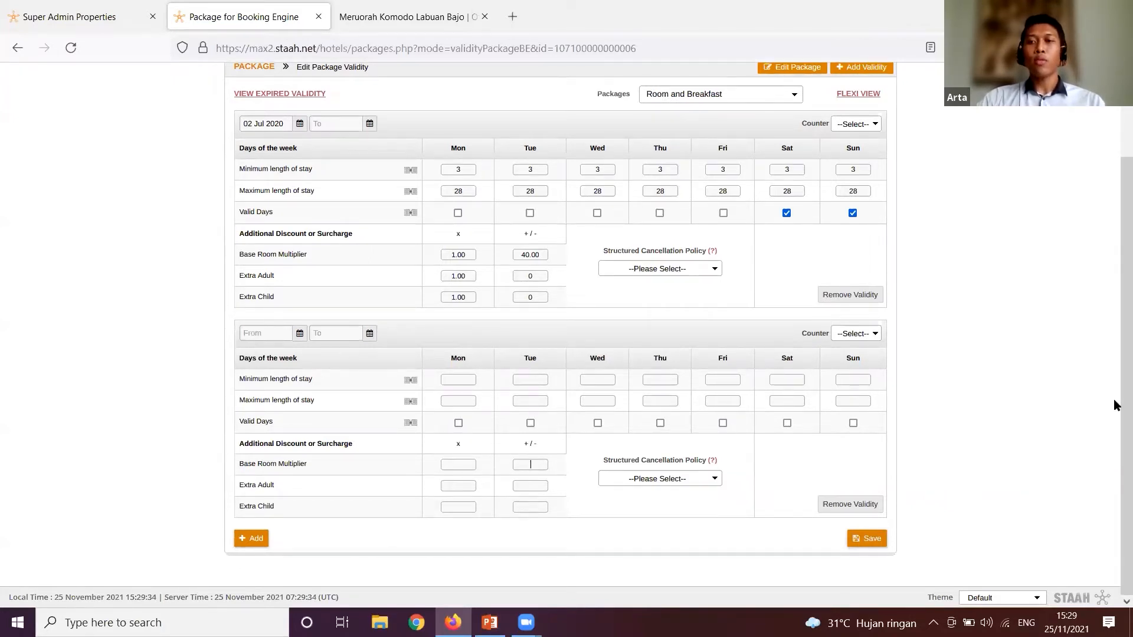
pyautogui.scroll(2, 1117, 405)
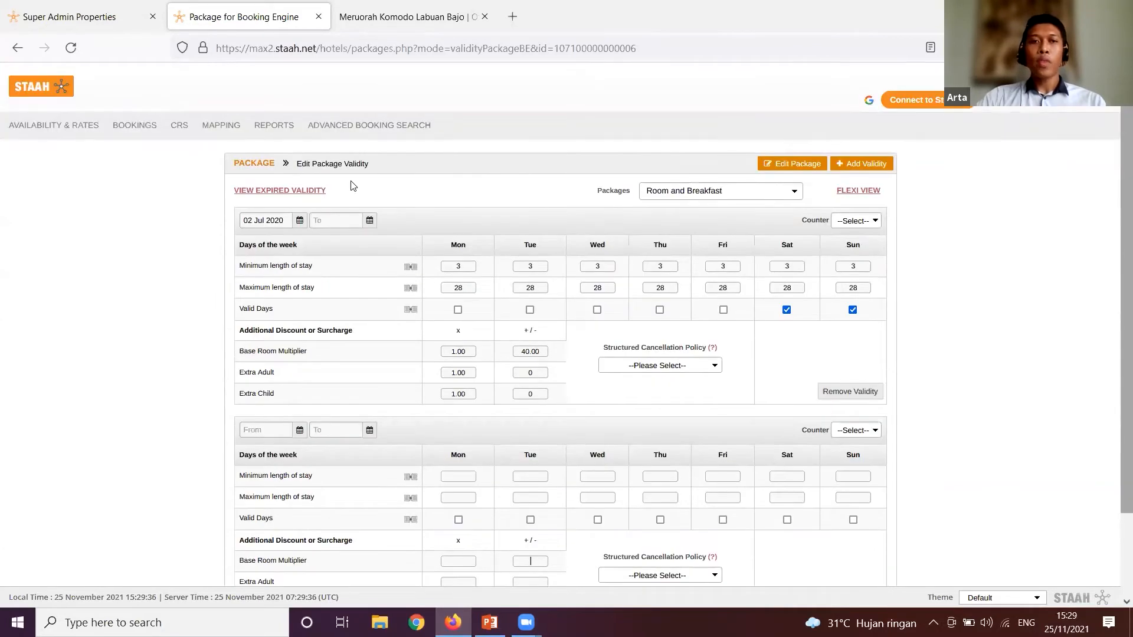
pyautogui.click(249, 166)
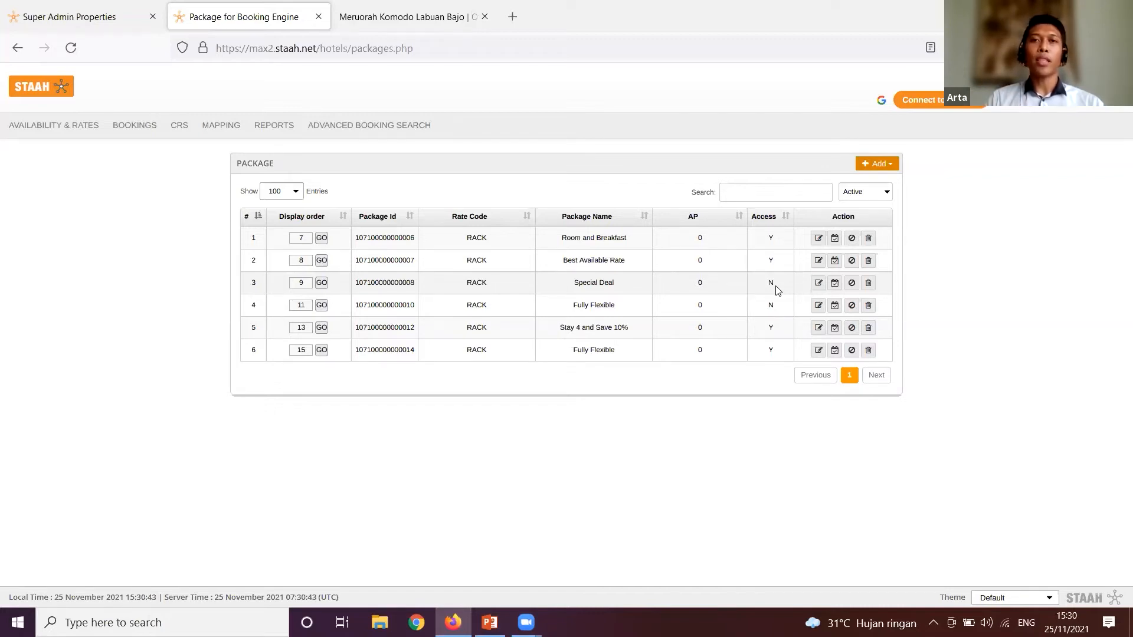
# Step: Try Stop Sell option No for November 25 to 26, 2021 in the Room and Breakfast stop-sell calendar, and exit without submitting
pyautogui.click(852, 239)
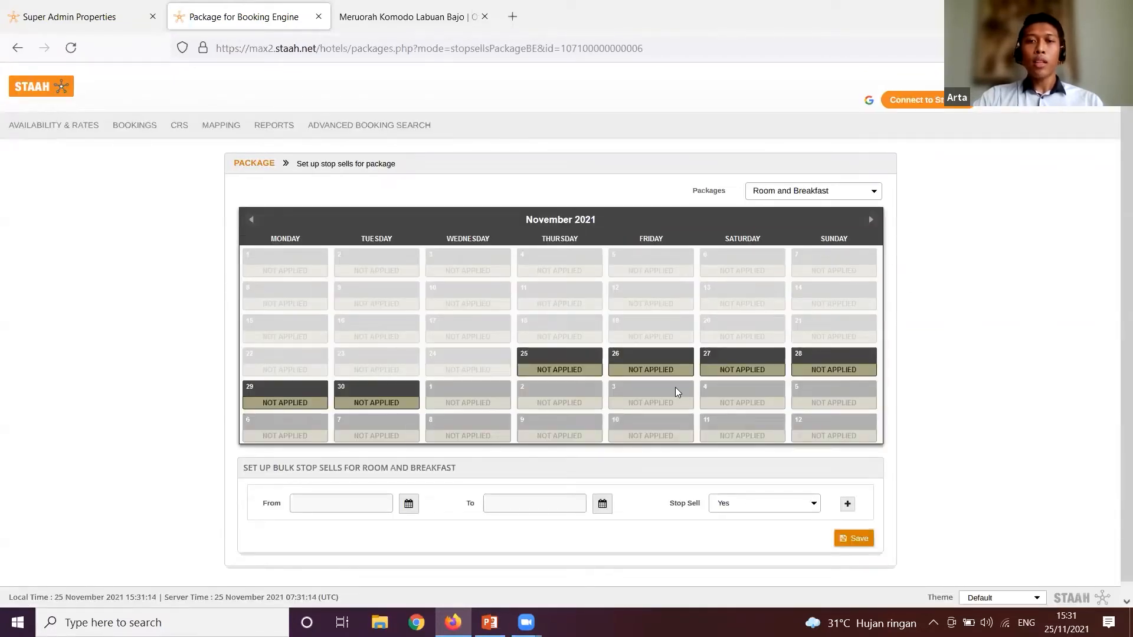
pyautogui.click(551, 370)
pyautogui.click(620, 364)
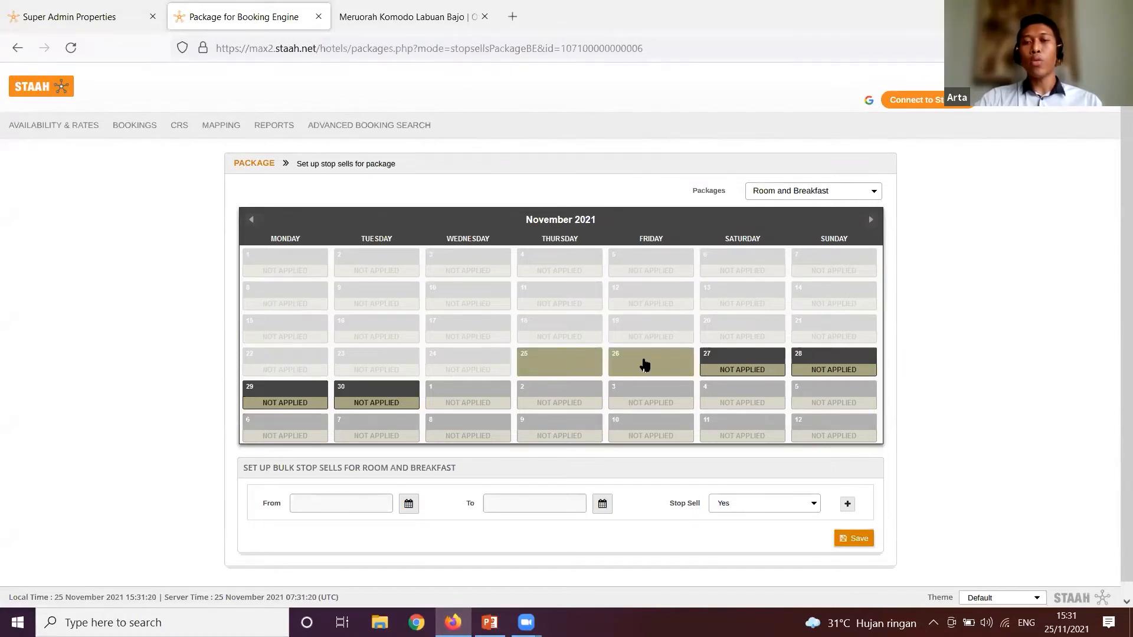
pyautogui.click(643, 365)
pyautogui.click(629, 366)
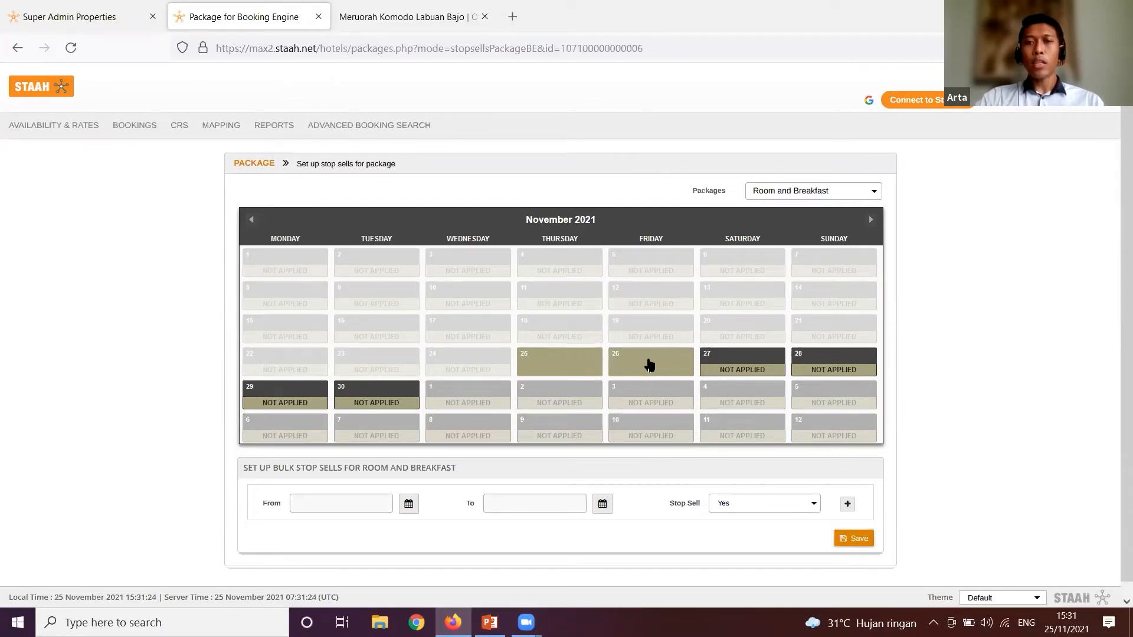
pyautogui.click(655, 359)
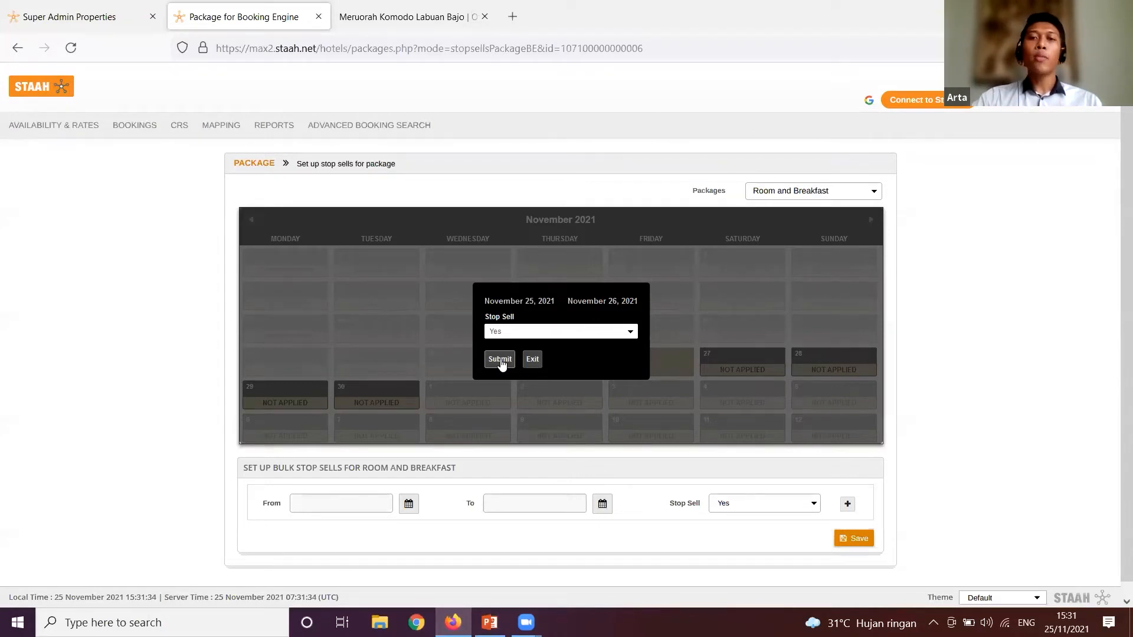
pyautogui.click(593, 331)
pyautogui.click(562, 361)
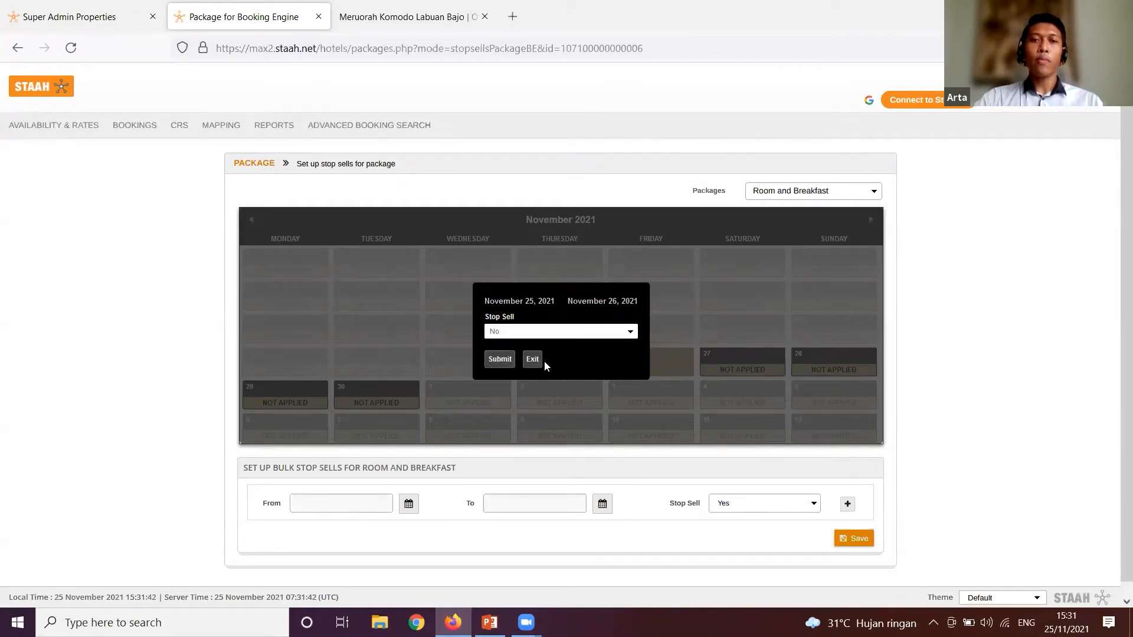
pyautogui.click(534, 360)
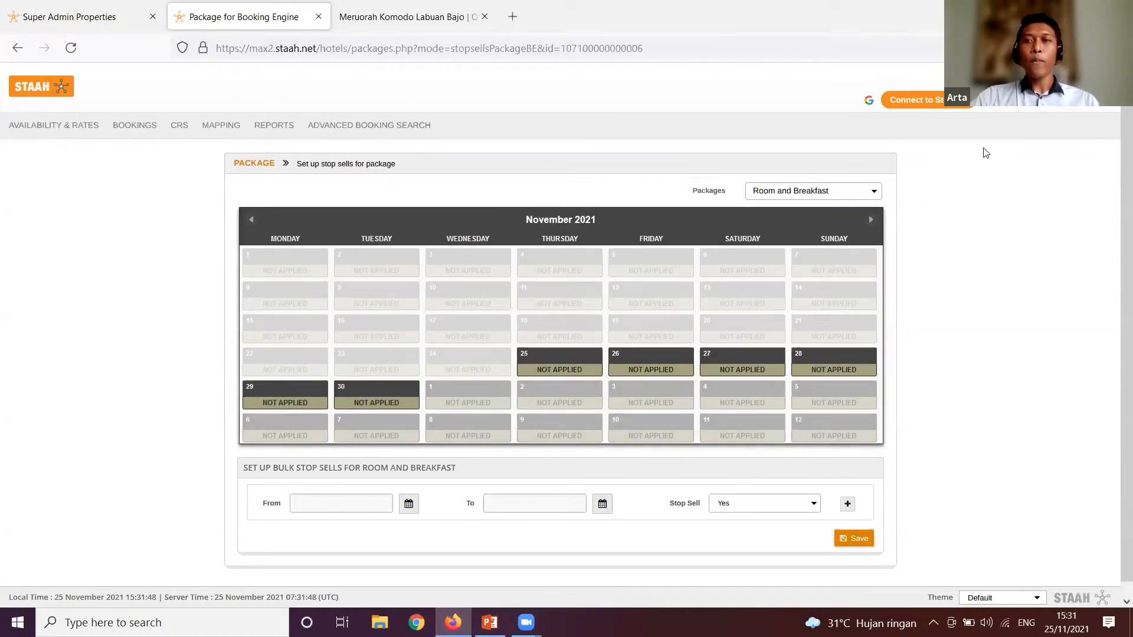
# Step: Return to the booking engine package list and review its status filter options, keeping Active selected
pyautogui.moveTo(1041, 107)
pyautogui.click(665, 233)
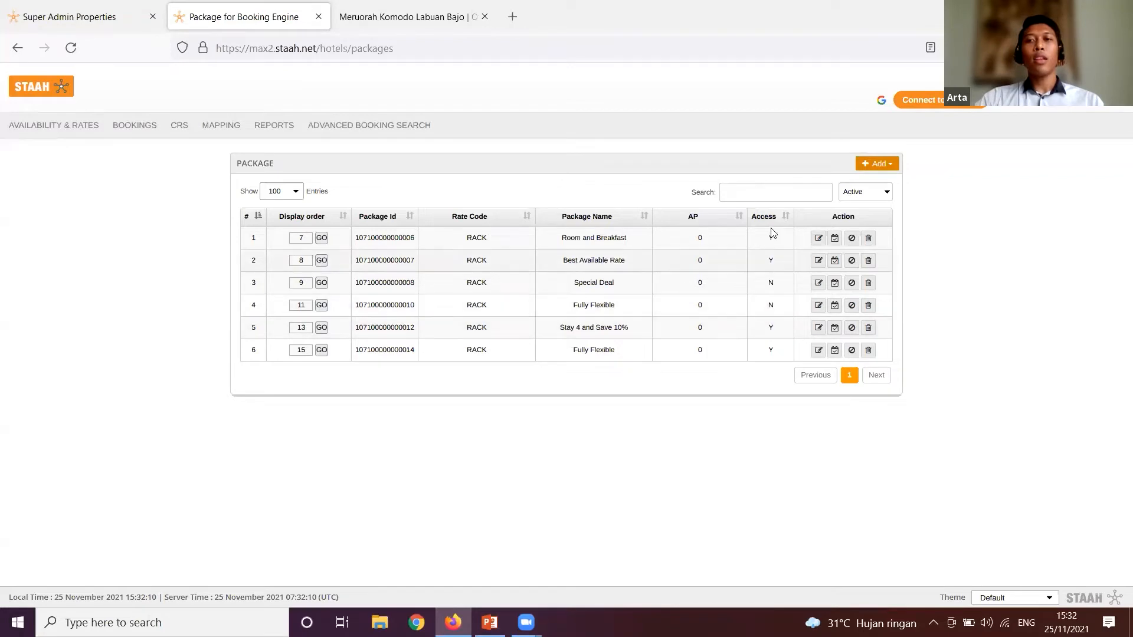
pyautogui.click(886, 199)
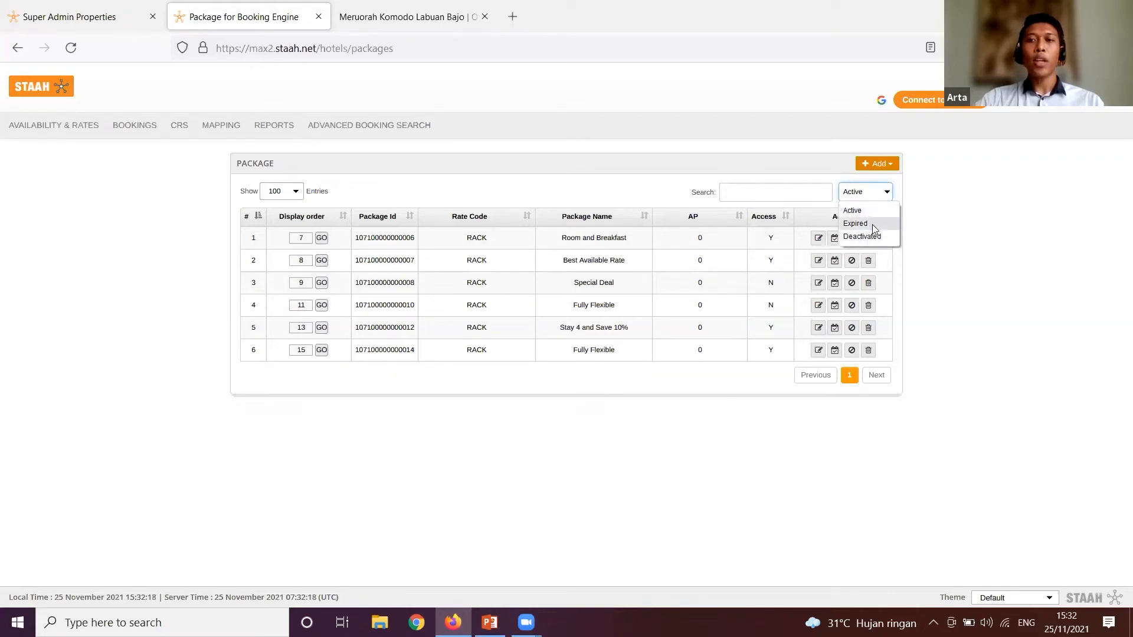
pyautogui.click(715, 393)
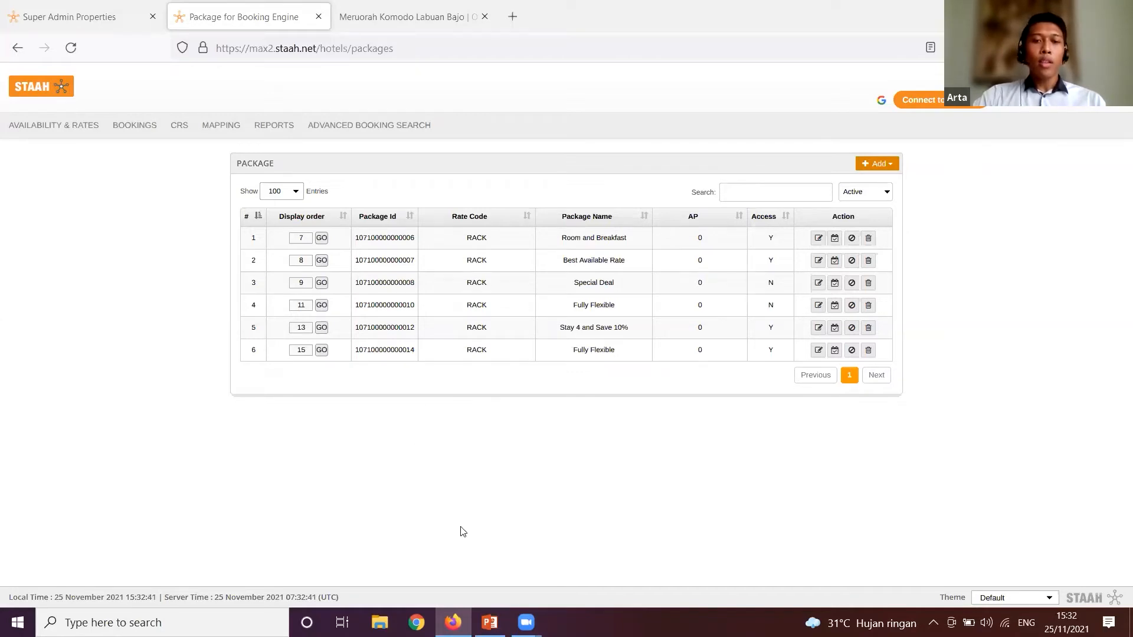
# Step: Switch to PowerPoint, present the "Setup a Package in 4 Easy Steps" slide full screen, and end the slide show
pyautogui.moveTo(490, 622)
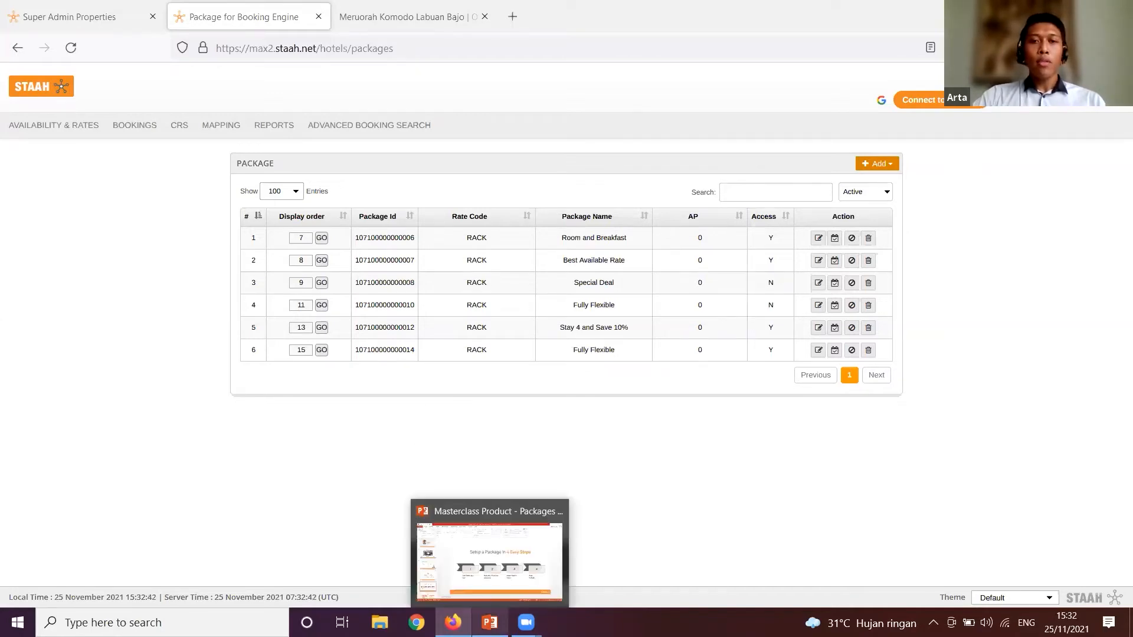
pyautogui.click(489, 560)
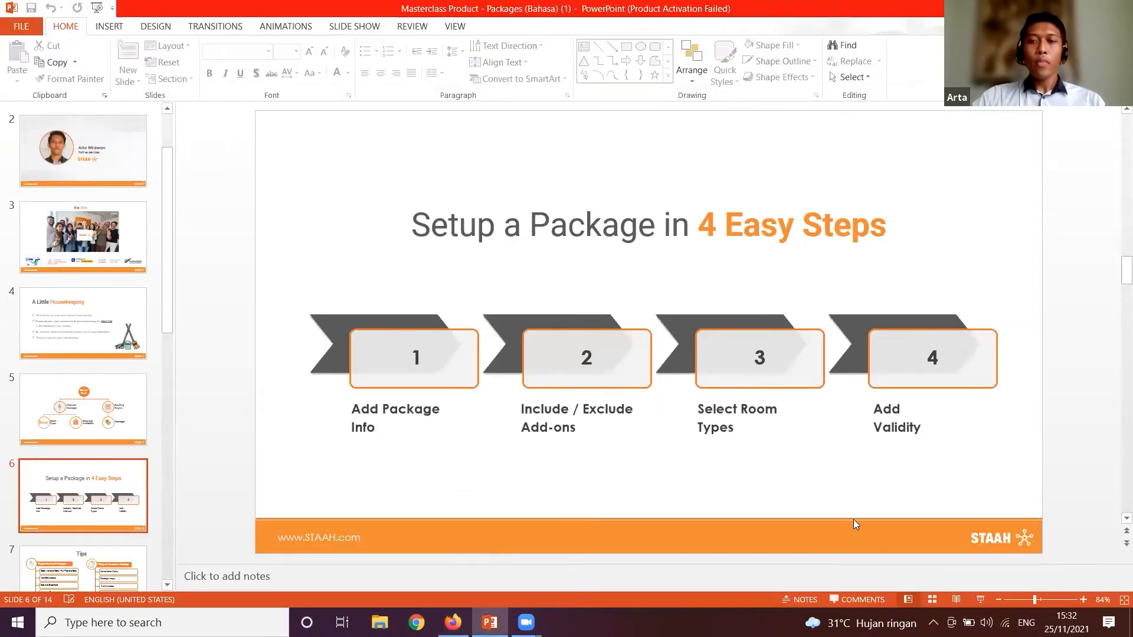
pyautogui.click(980, 599)
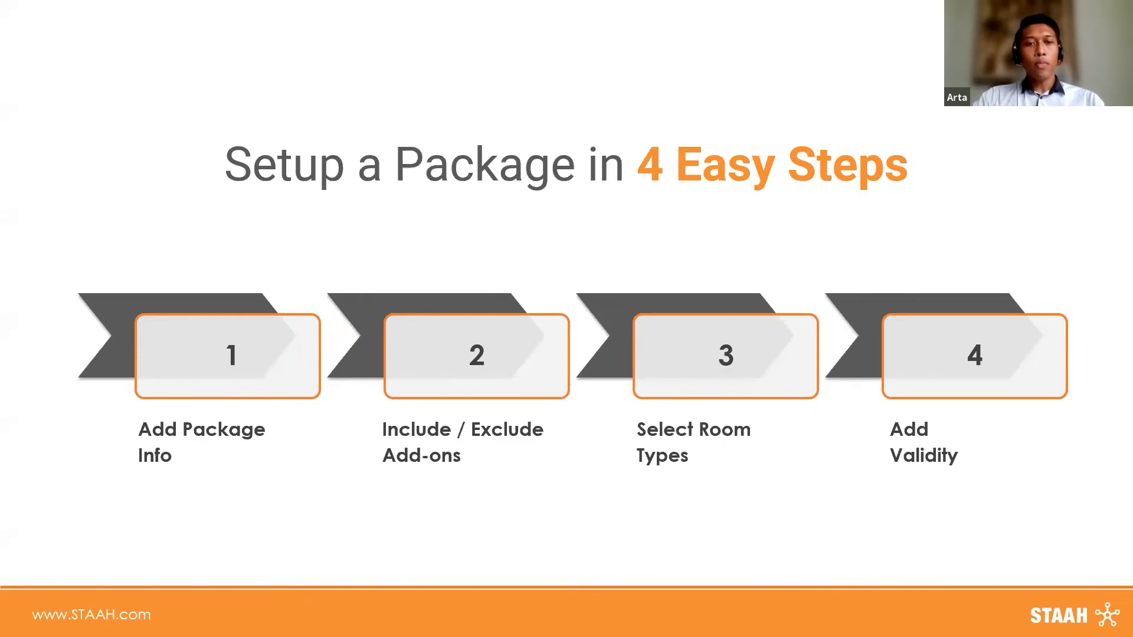
pyautogui.press('Escape')
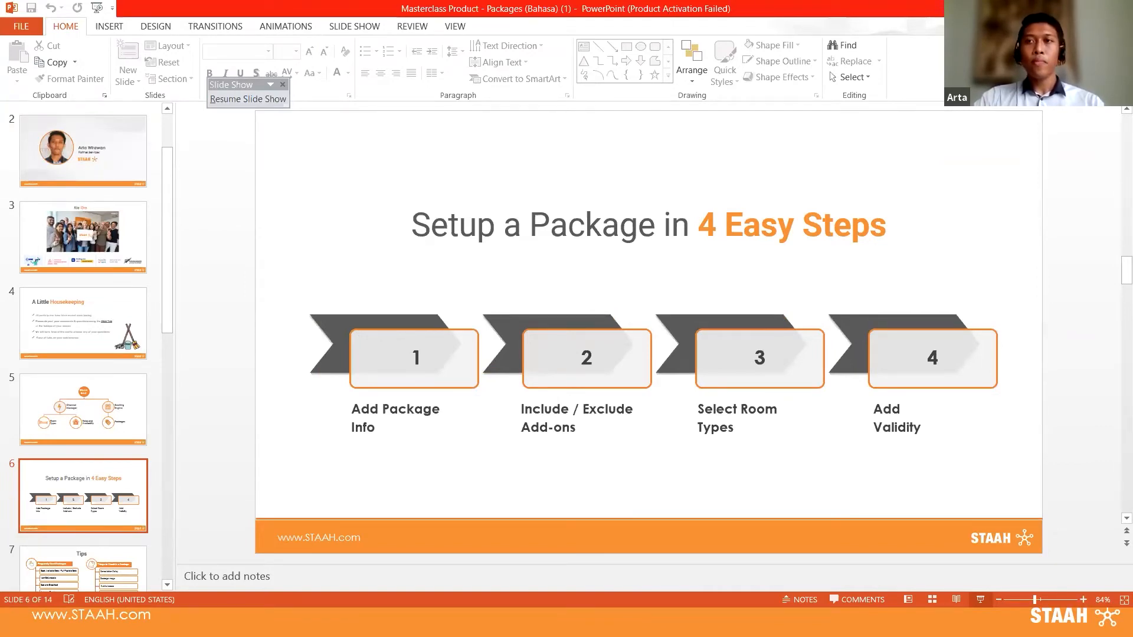
# Step: Switch back to the browser, open the property's booking engine page and show the rooms offered under the Room and Breakfast package
pyautogui.hotkey('alt', 'Tab')
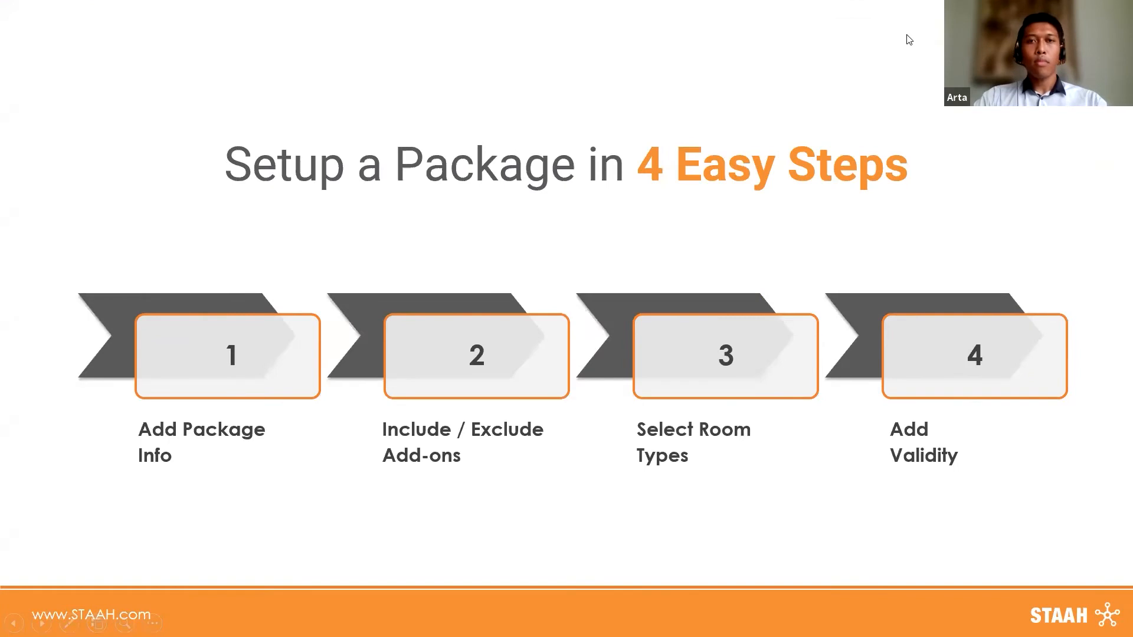
pyautogui.hotkey('alt', 'Tab')
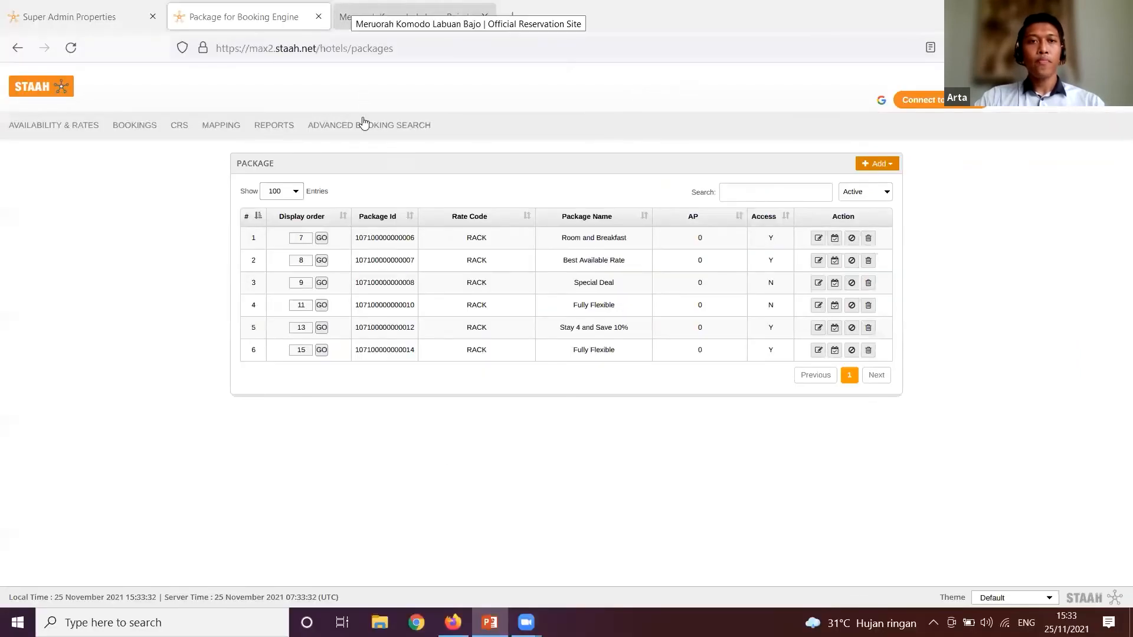
pyautogui.moveTo(1056, 104)
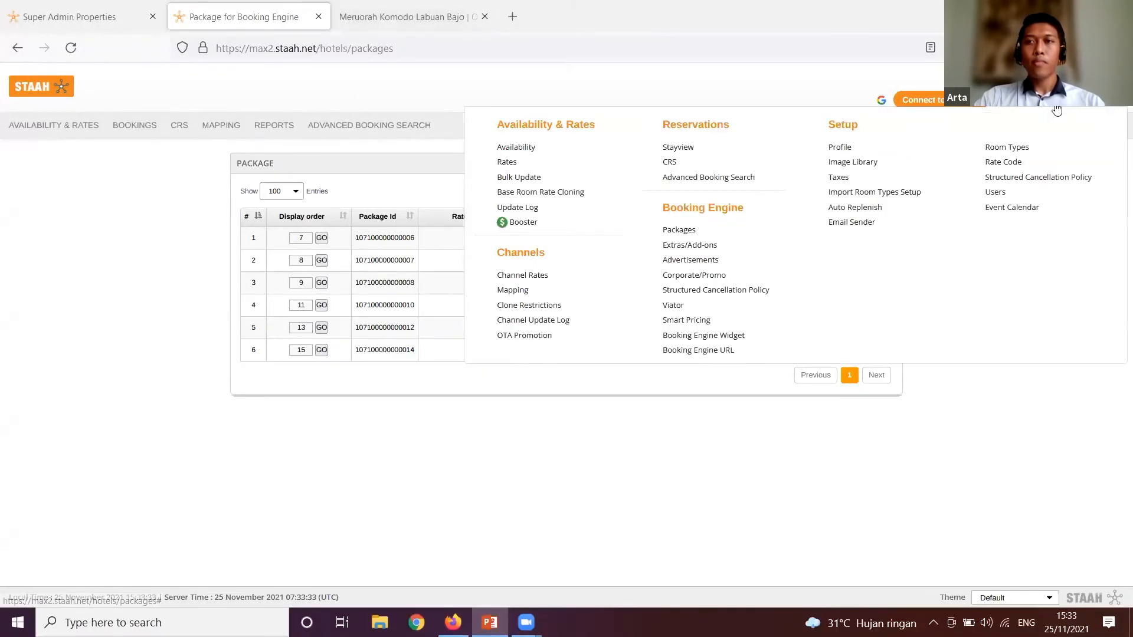
pyautogui.click(707, 354)
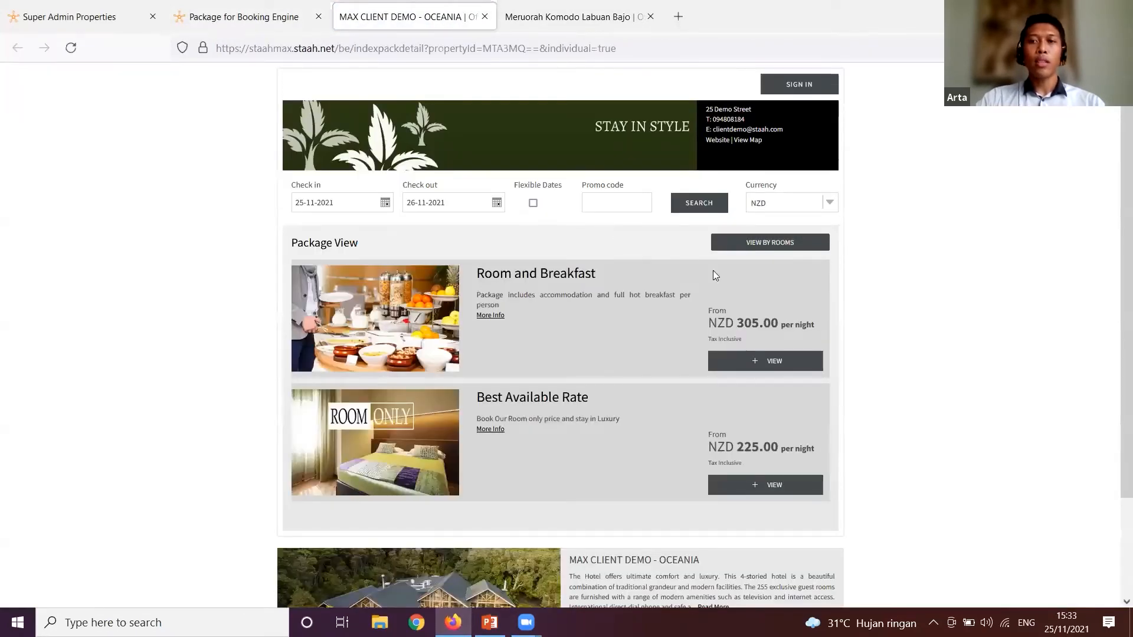
pyautogui.scroll(-2, 1114, 234)
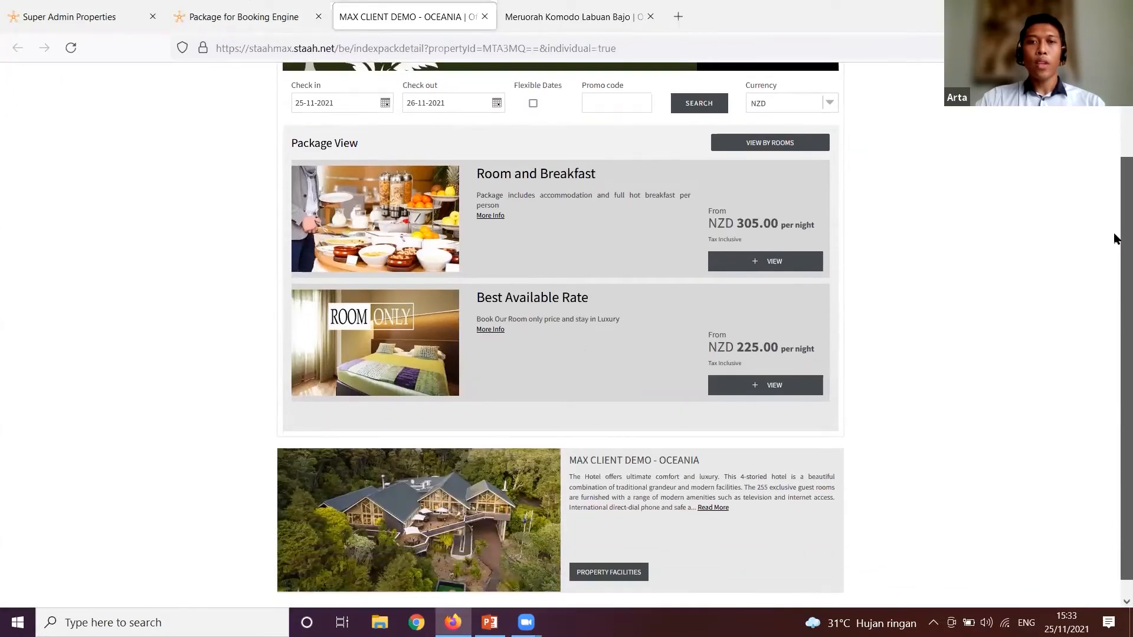
pyautogui.click(749, 261)
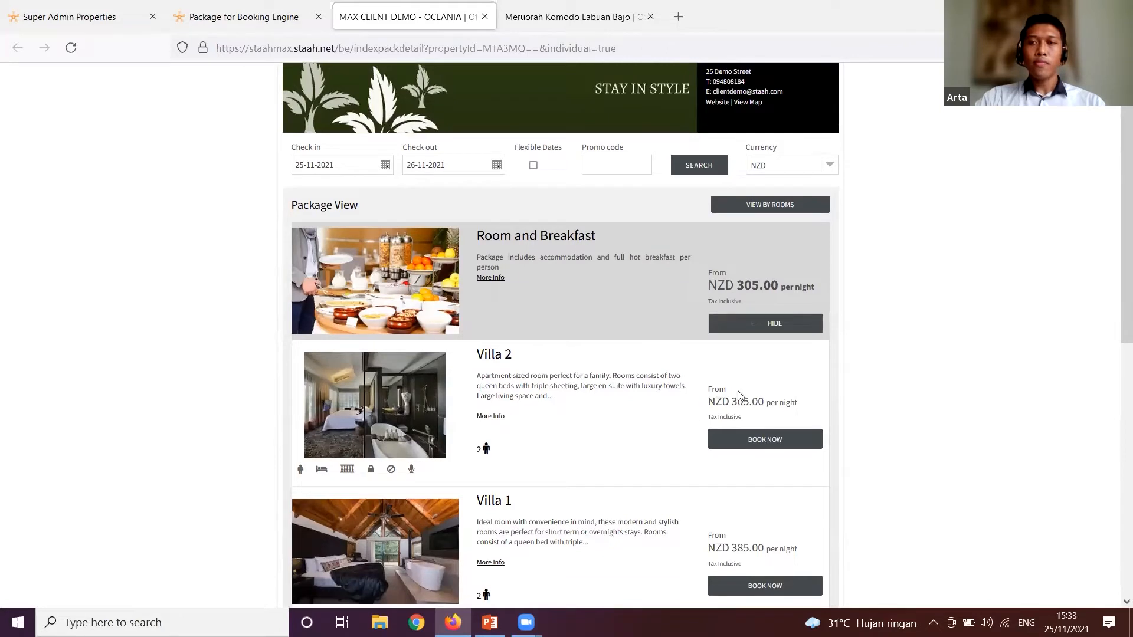
# Step: View the additional information for the Room and Breakfast package, including its cancellation policy, and close the details
pyautogui.scroll(-2, 1113, 271)
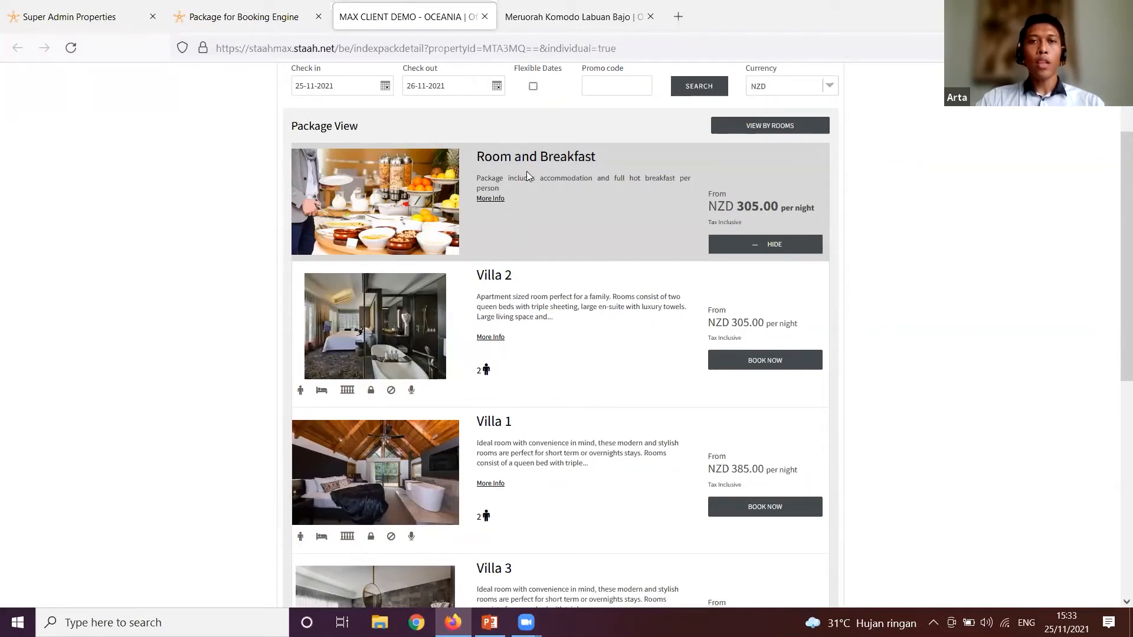
pyautogui.click(497, 200)
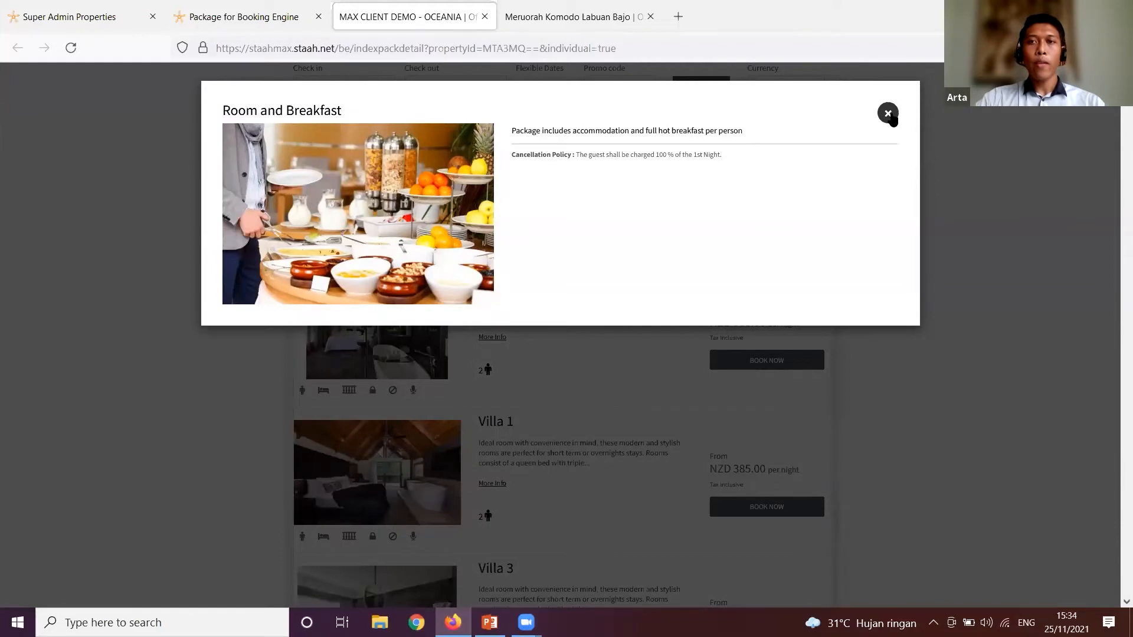
pyautogui.click(888, 113)
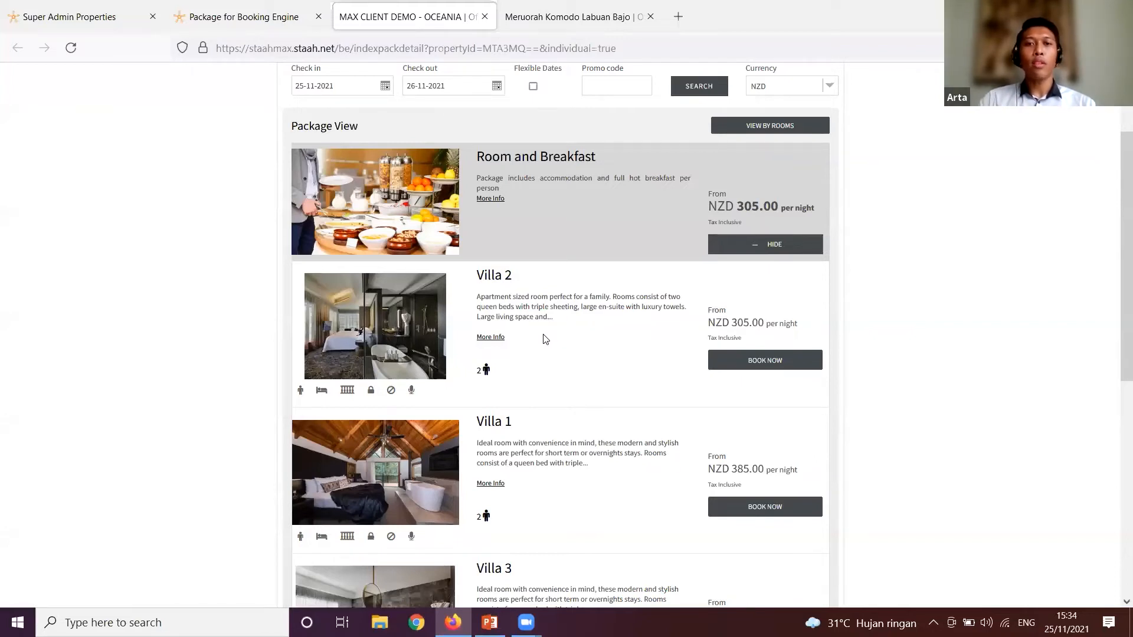
# Step: Book Villa 2 under the Room and Breakfast package and review the included breakfast and available extras in the booking
pyautogui.moveTo(1113, 279); pyautogui.dragTo(1115, 357)
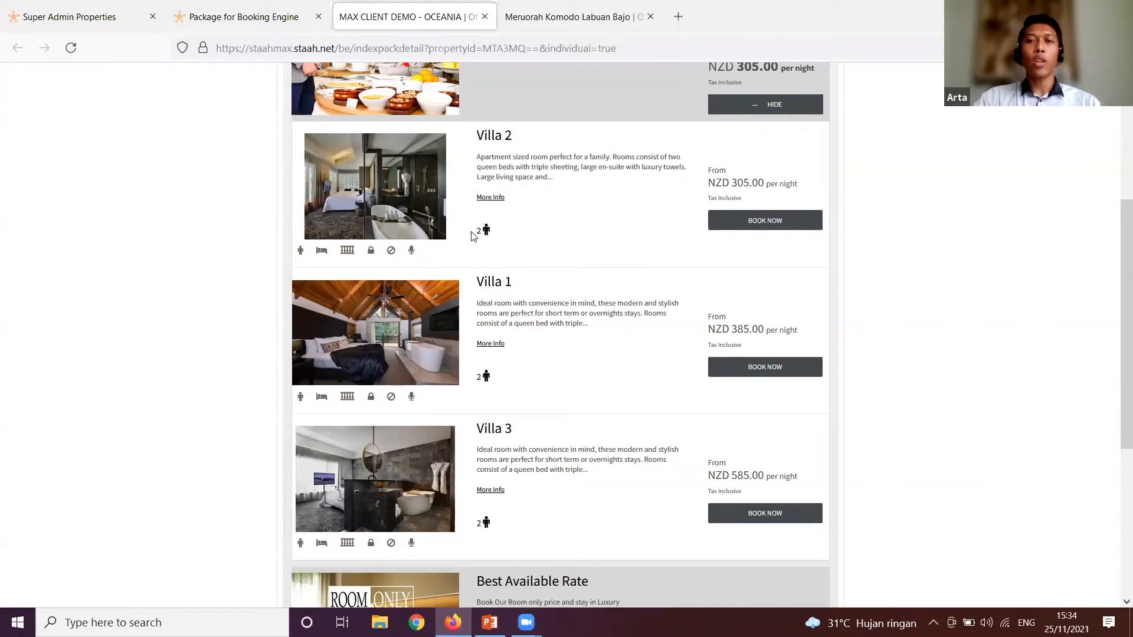
pyautogui.click(762, 227)
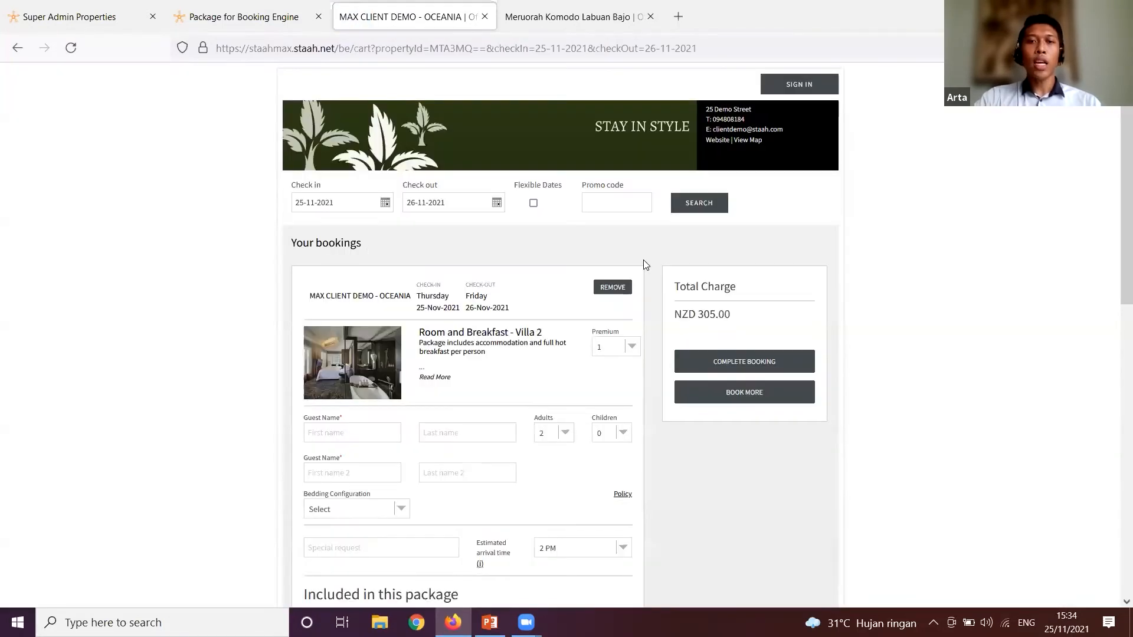
pyautogui.scroll(-6, 1113, 149)
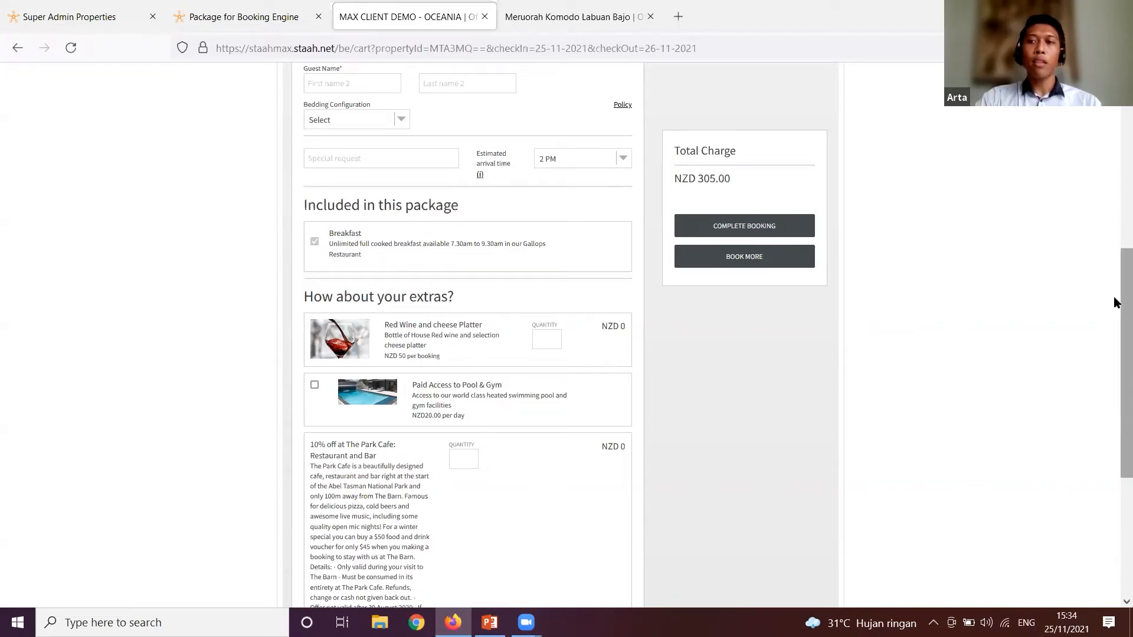
# Step: Try adding the Paid Access to Pool & Gym extra to the booking, remove it again, and return to the booking summary
pyautogui.scroll(-1, 1115, 362)
pyautogui.scroll(-2, 1115, 362)
pyautogui.click(314, 248)
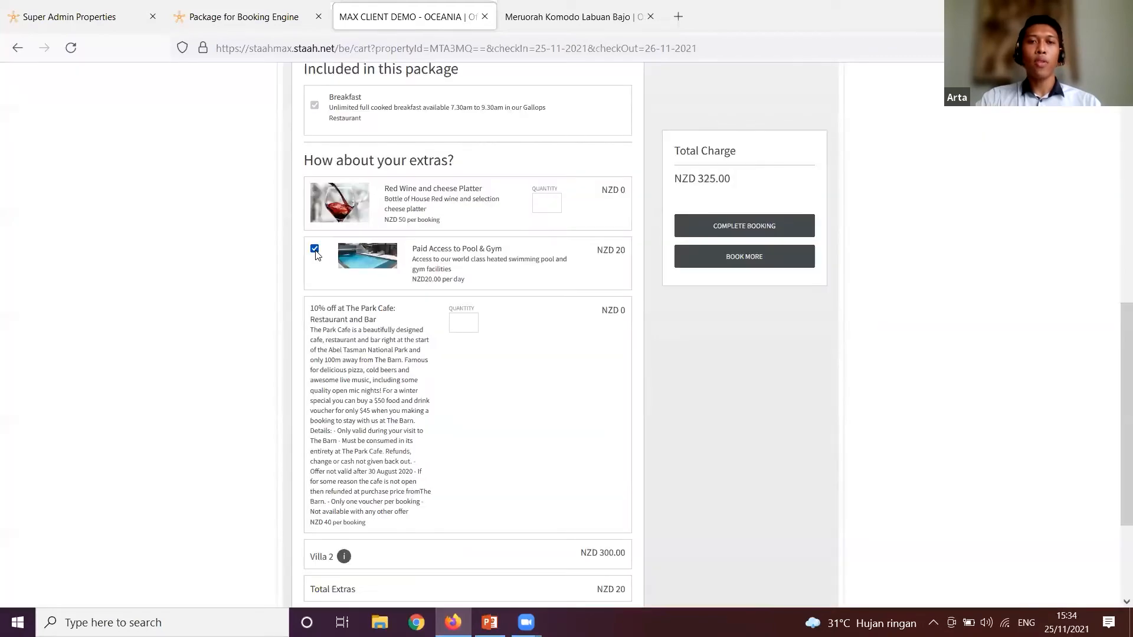
pyautogui.click(314, 248)
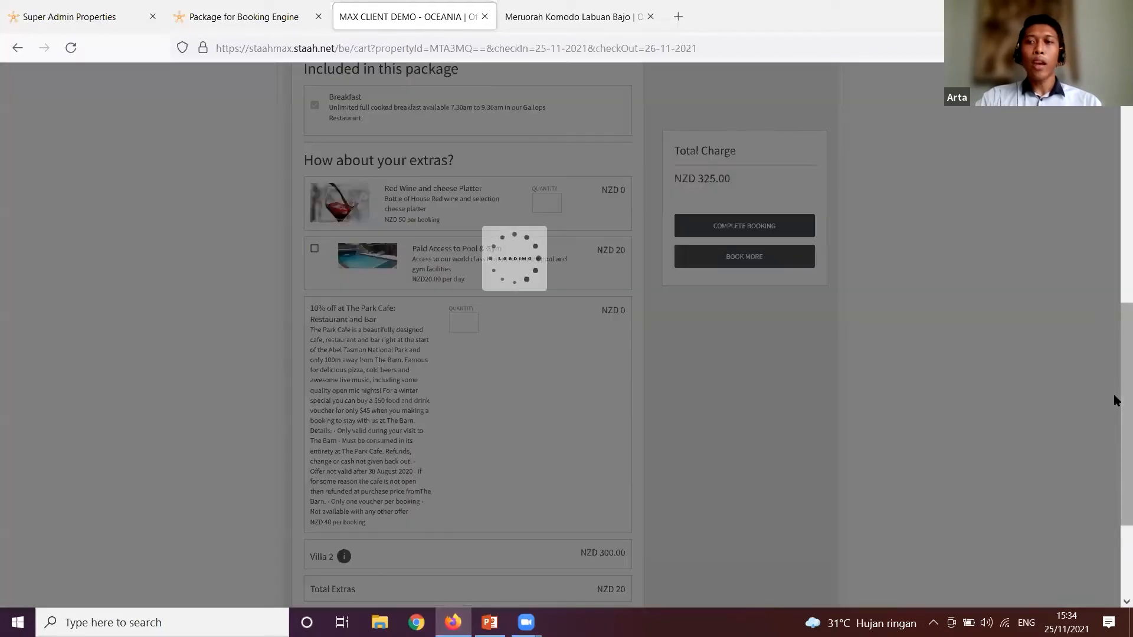
pyautogui.scroll(4, 1115, 344)
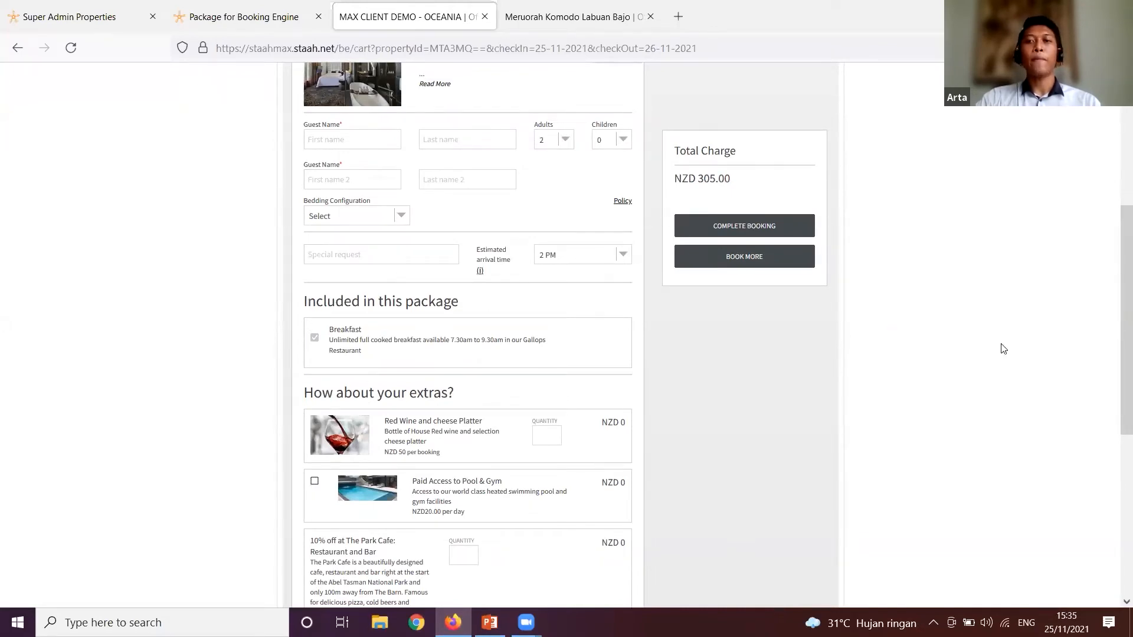
pyautogui.moveTo(1114, 366); pyautogui.dragTo(1115, 299)
pyautogui.scroll(2, 1114, 292)
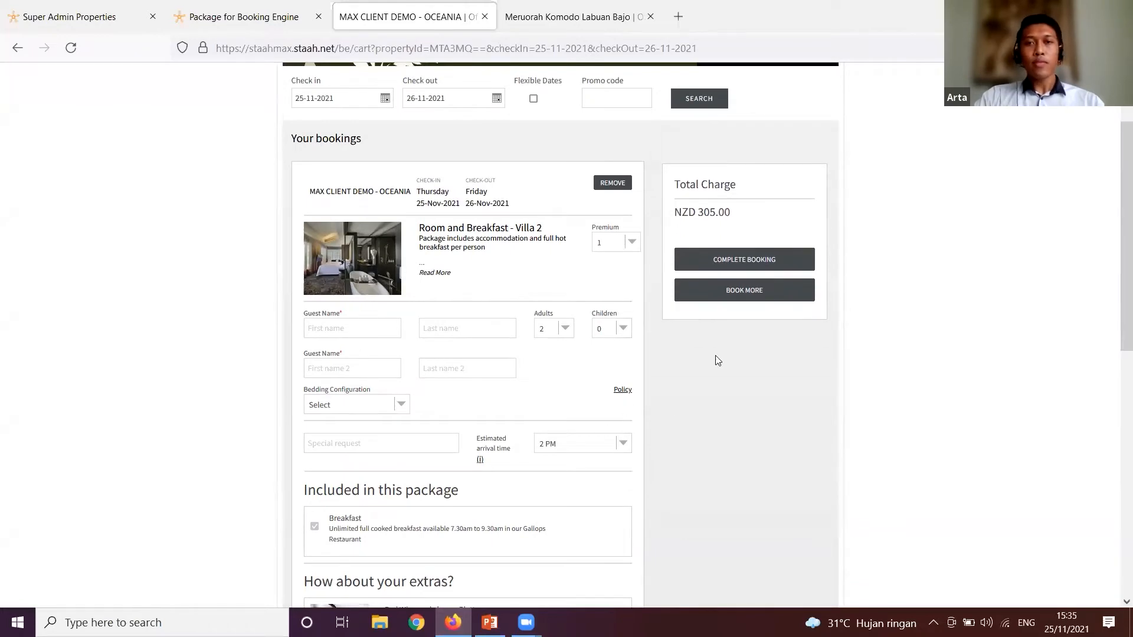
pyautogui.moveTo(1114, 274); pyautogui.dragTo(1113, 204)
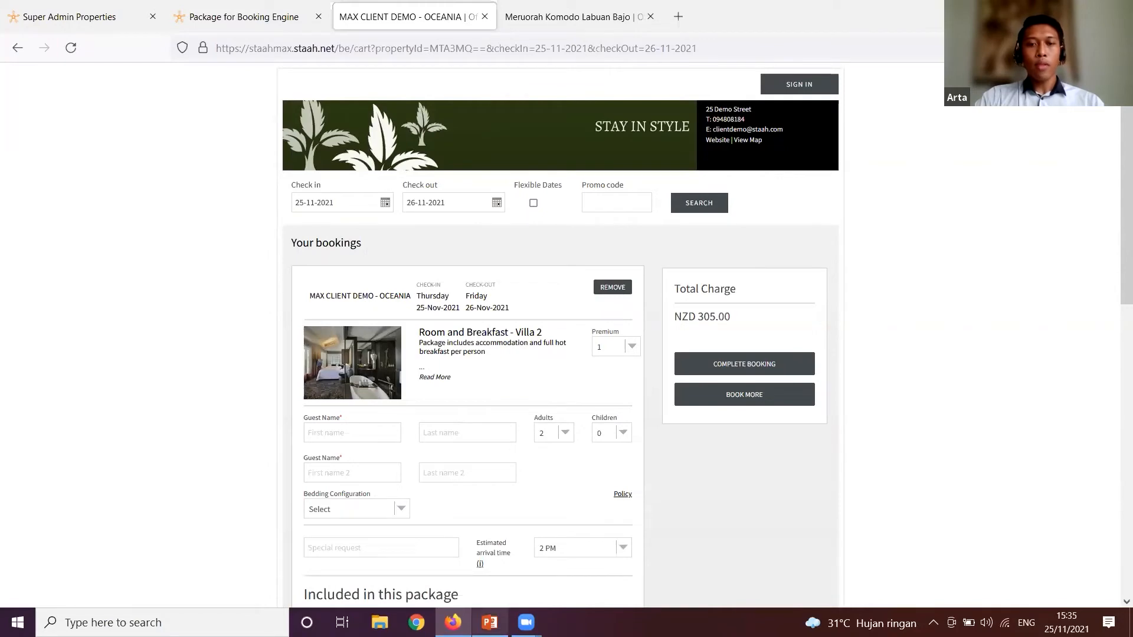
# Step: Switch to PowerPoint, start the slide show from the "Setup a Package in 4 Easy Steps" slide, and advance to the Tips slide
pyautogui.click(490, 623)
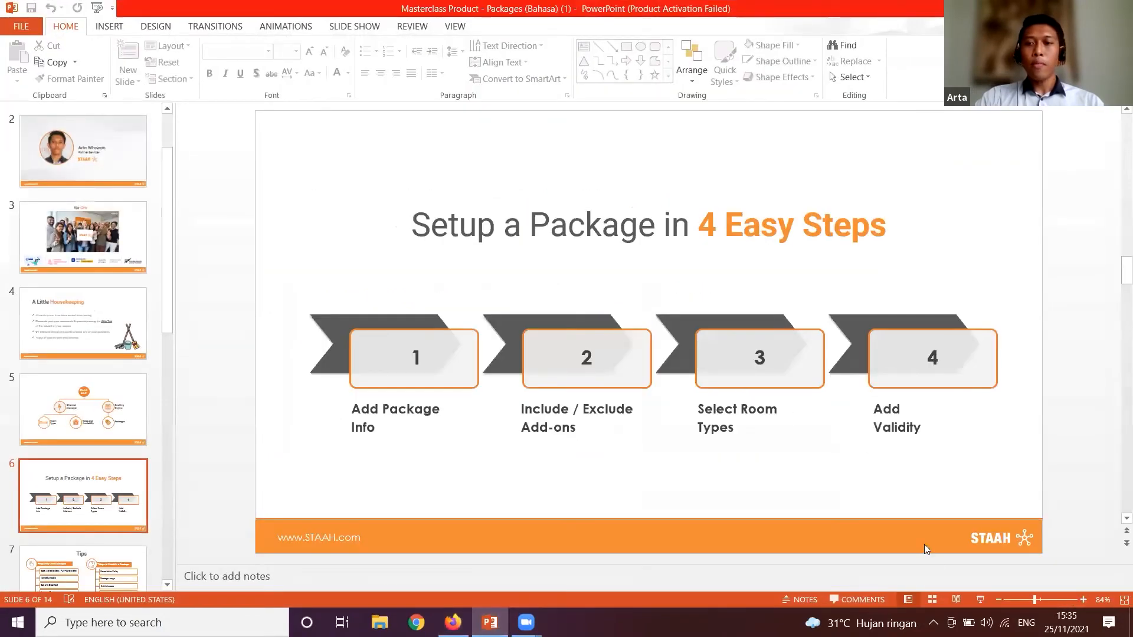
pyautogui.click(978, 599)
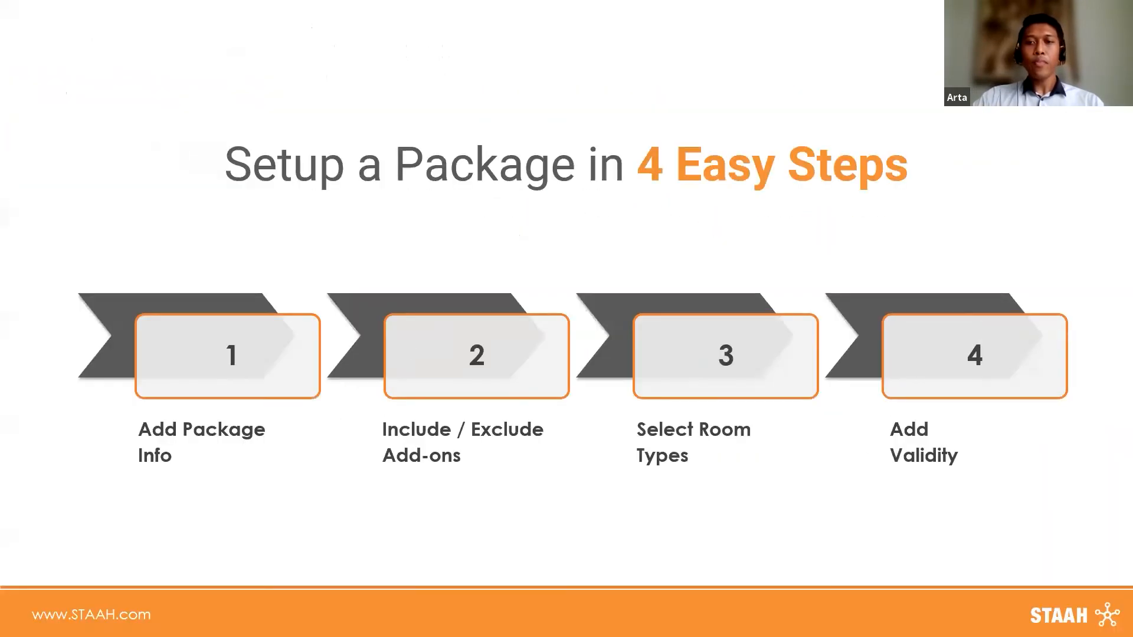
pyautogui.press('Right')
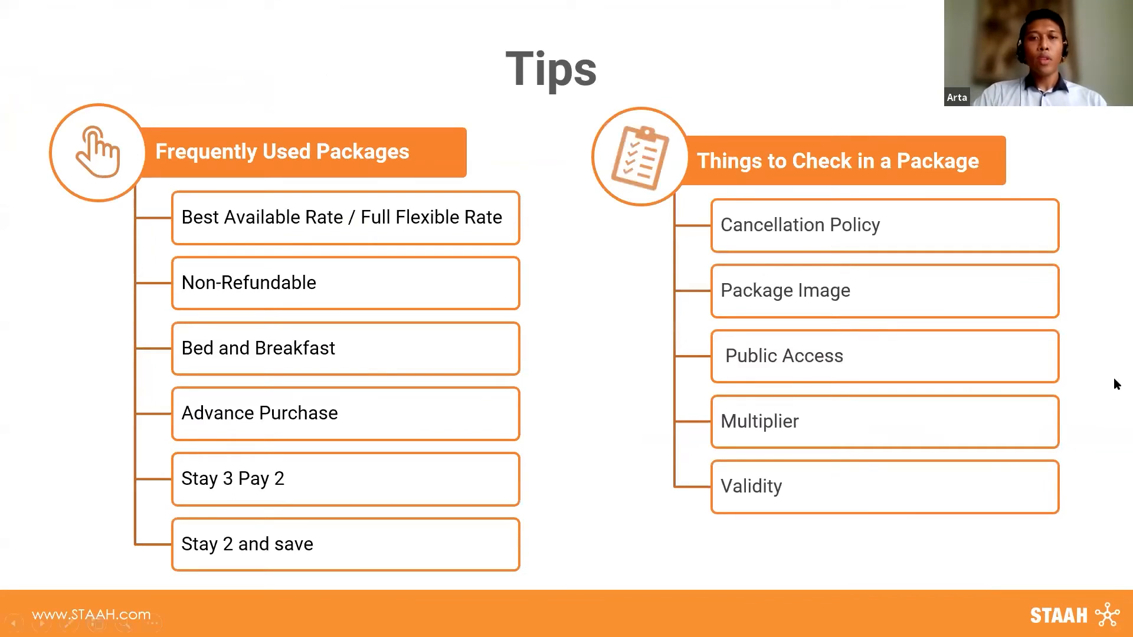
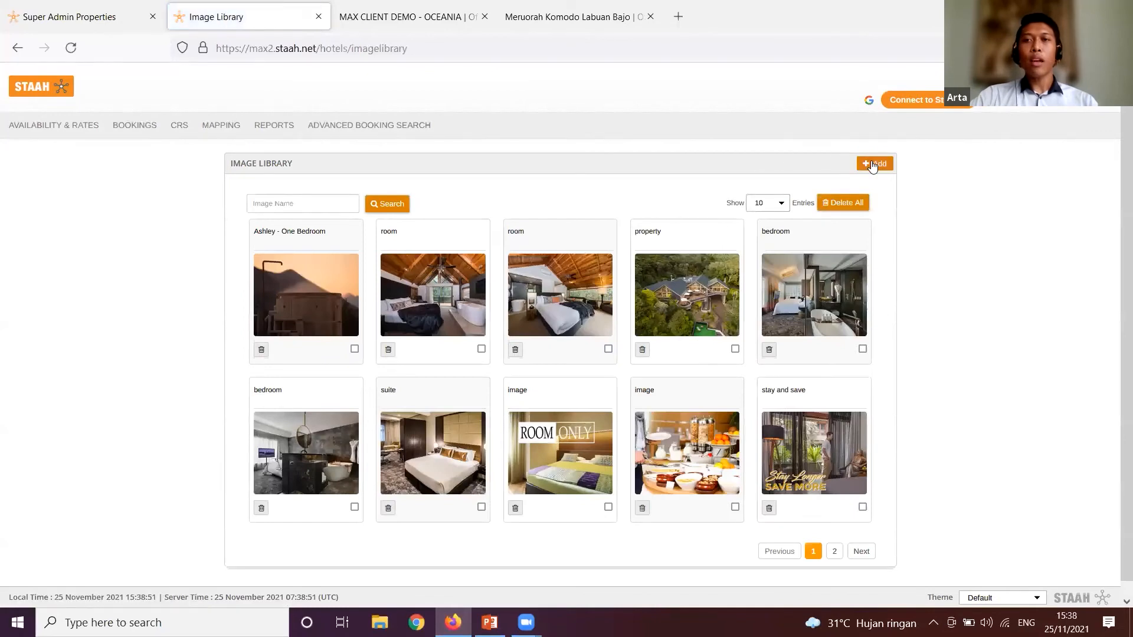
# Step: Show the form for adding an image to the image library, and leave it for the Room Types list
pyautogui.click(873, 164)
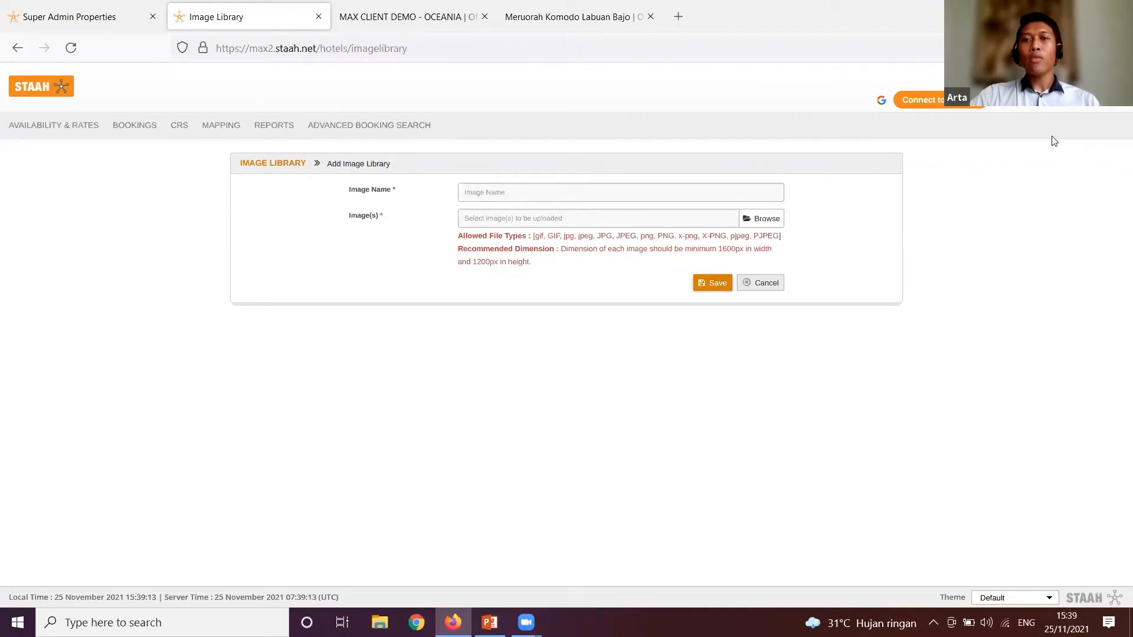
pyautogui.moveTo(1059, 106)
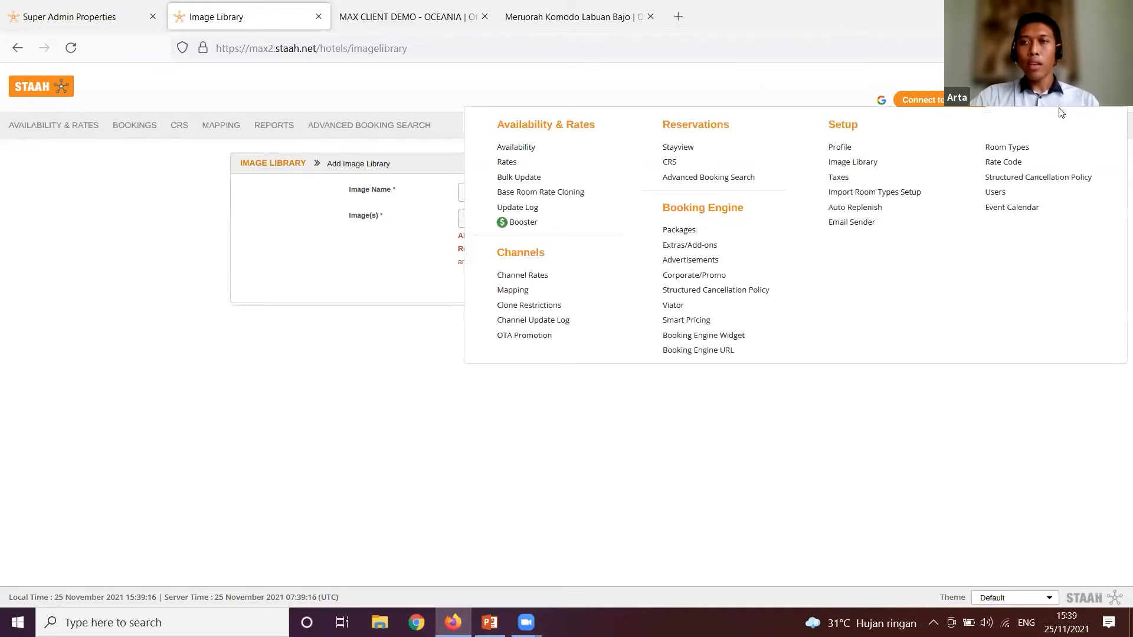
pyautogui.click(1006, 149)
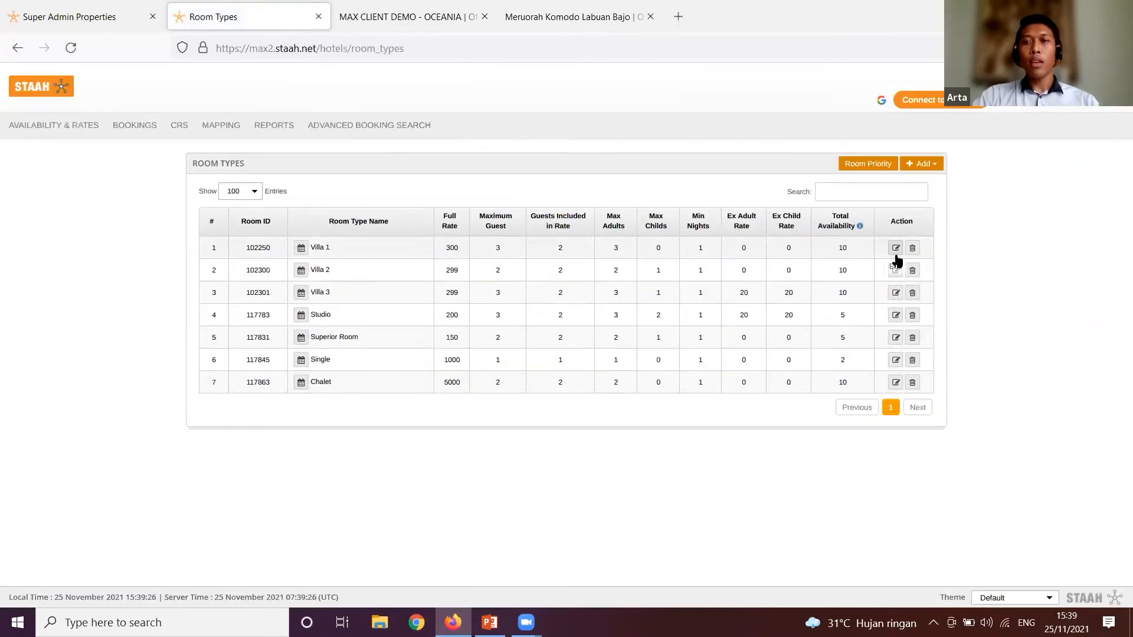
# Step: Edit Villa 1's room images by selecting the unused "room" image, deselecting the first assigned "room" image, and saving the room type
pyautogui.click(897, 251)
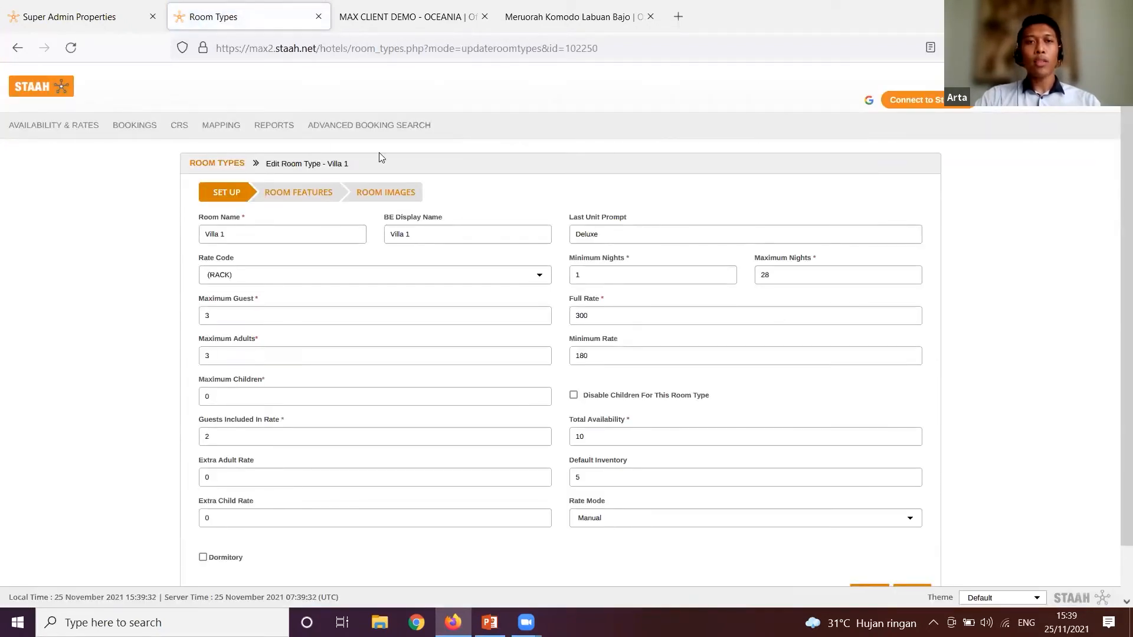
pyautogui.click(394, 193)
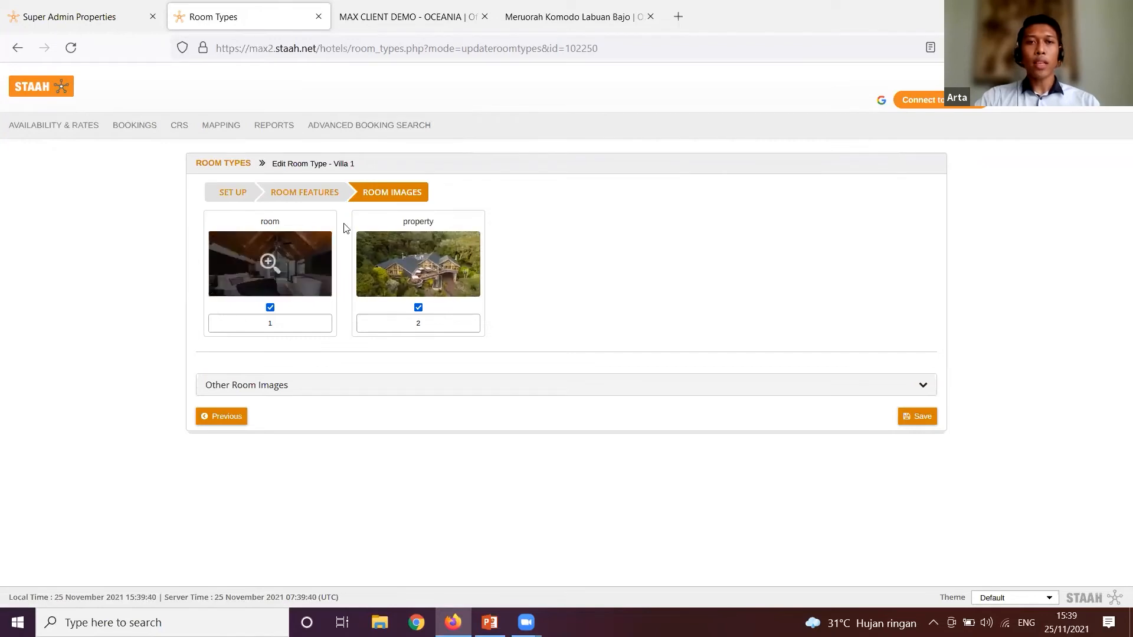
pyautogui.click(920, 389)
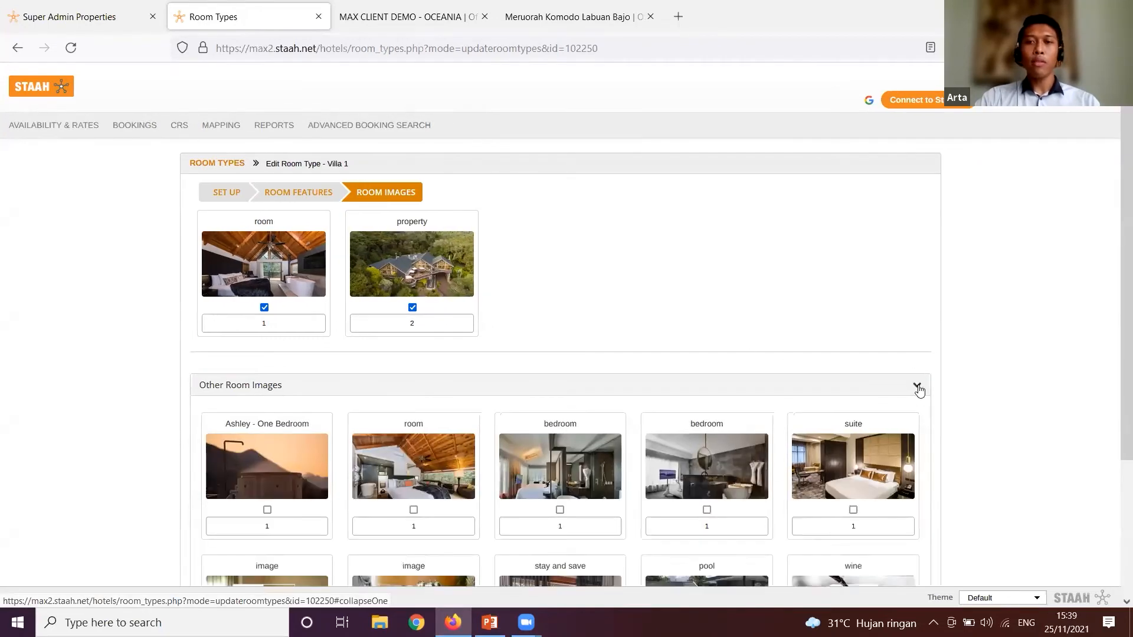
pyautogui.scroll(-2, 1115, 401)
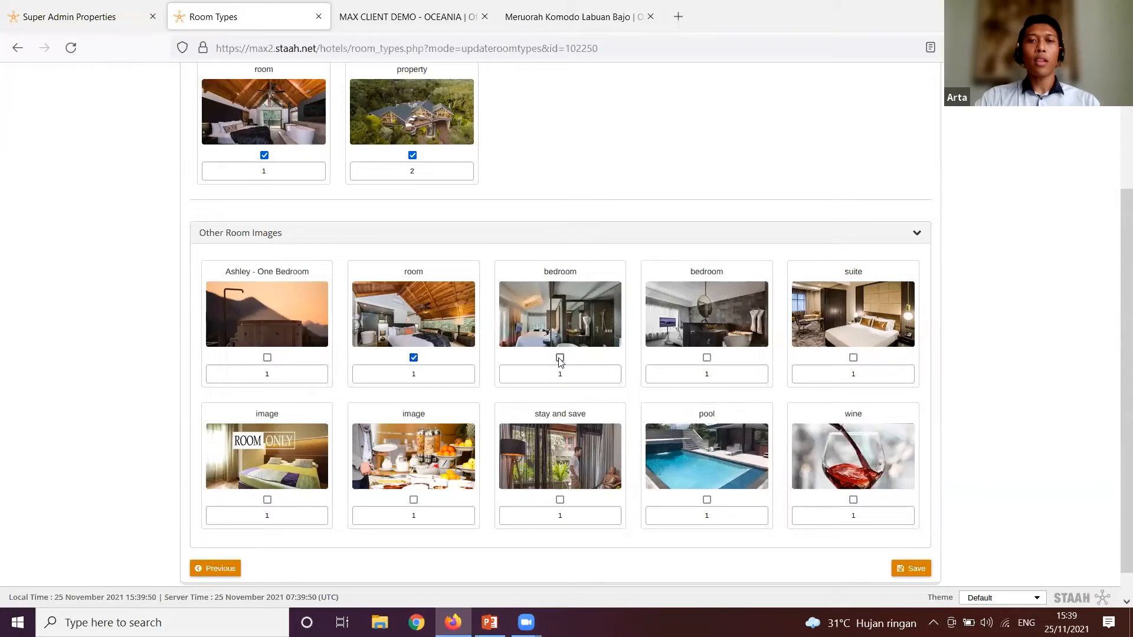
pyautogui.click(264, 155)
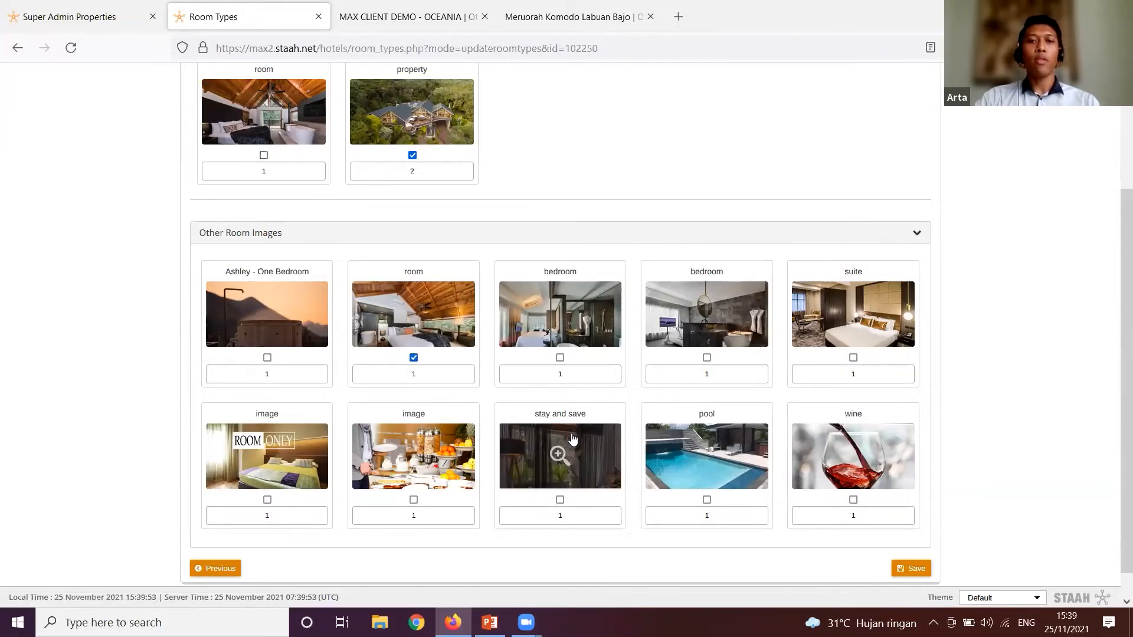
pyautogui.click(911, 571)
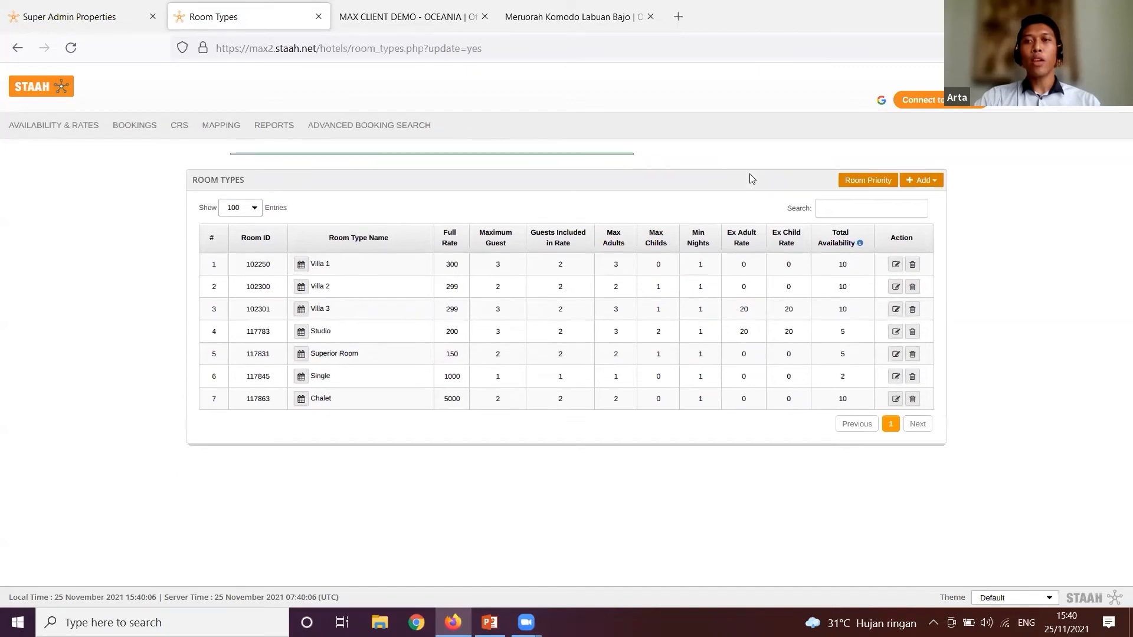
# Step: Change the package image of the Best Available Rate booking engine package to the breakfast buffet image and save the package
pyautogui.moveTo(1059, 108)
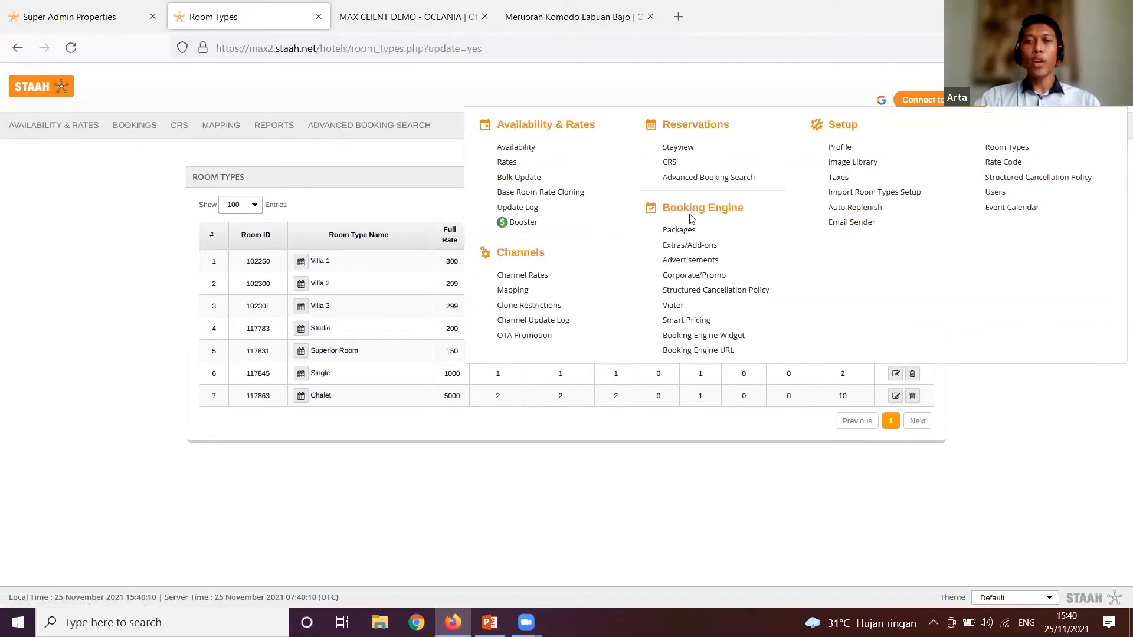
pyautogui.click(679, 233)
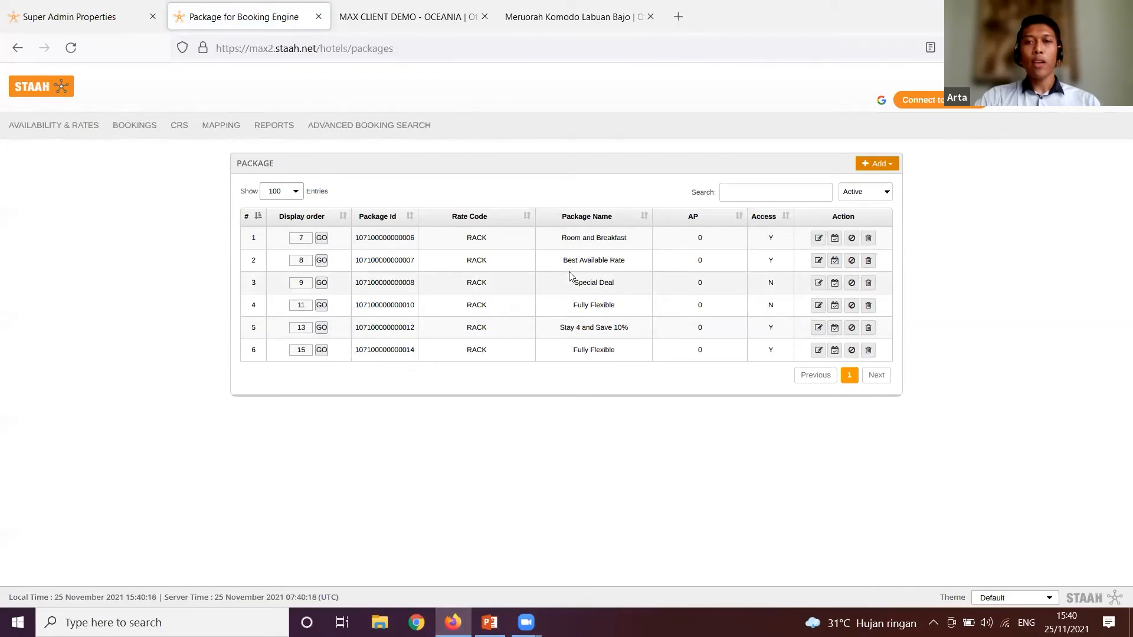
pyautogui.click(819, 262)
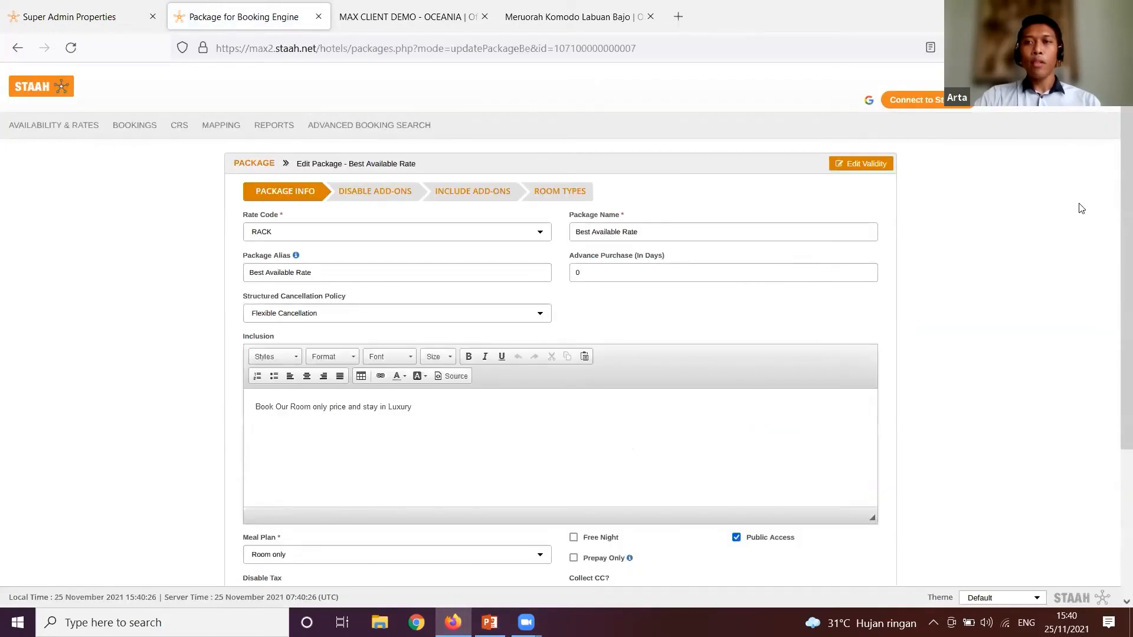
pyautogui.scroll(-5, 1113, 260)
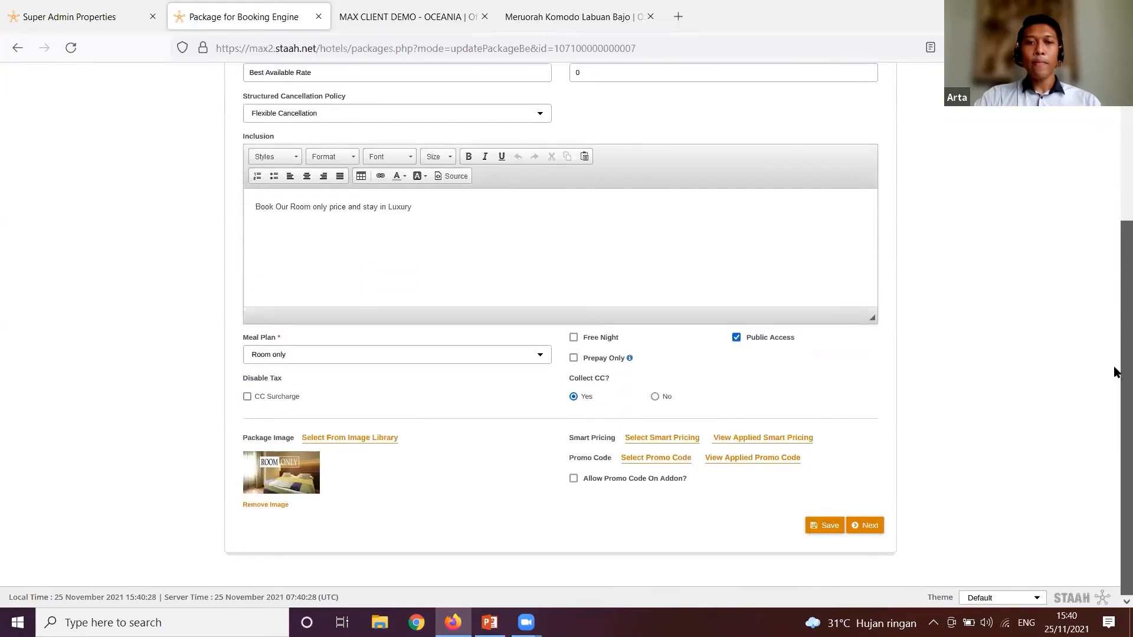
pyautogui.click(352, 437)
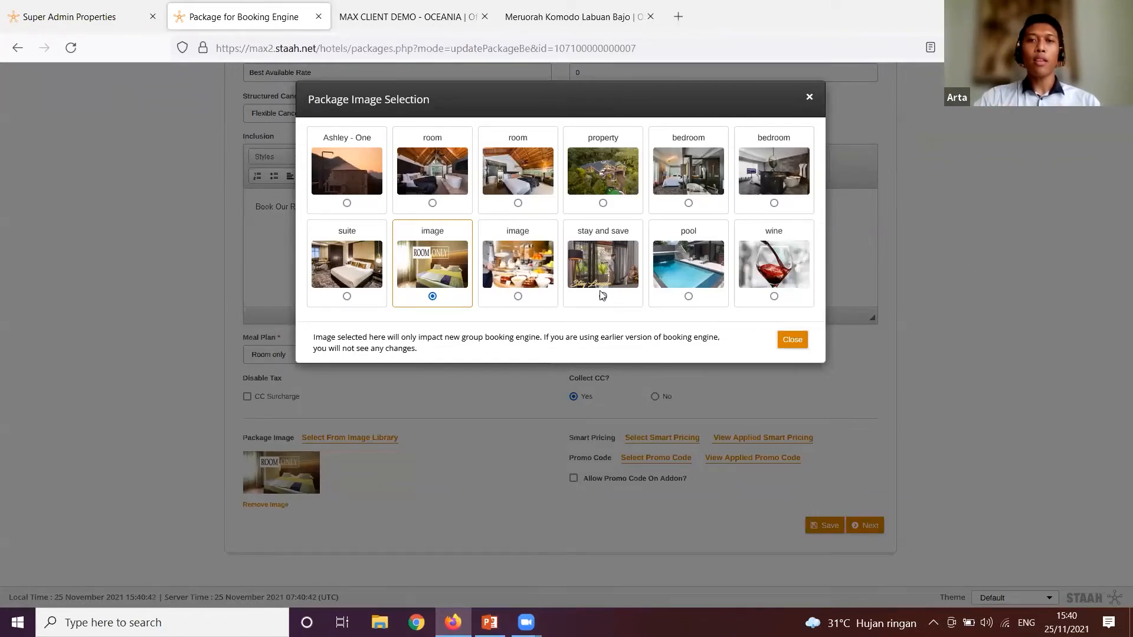
pyautogui.click(518, 296)
pyautogui.click(794, 341)
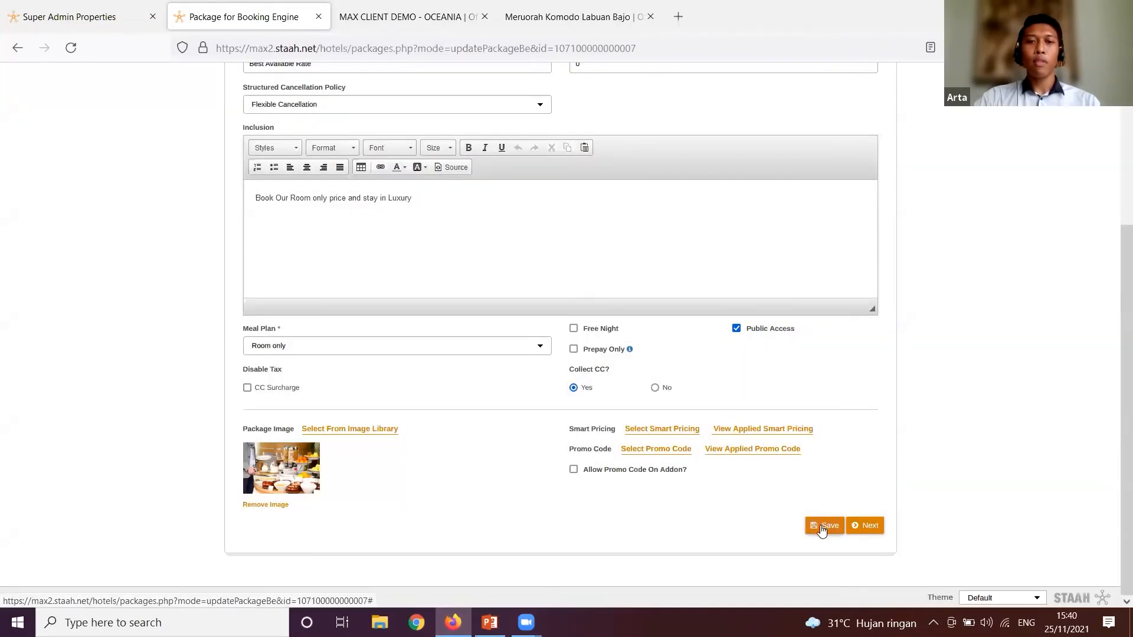
pyautogui.click(824, 526)
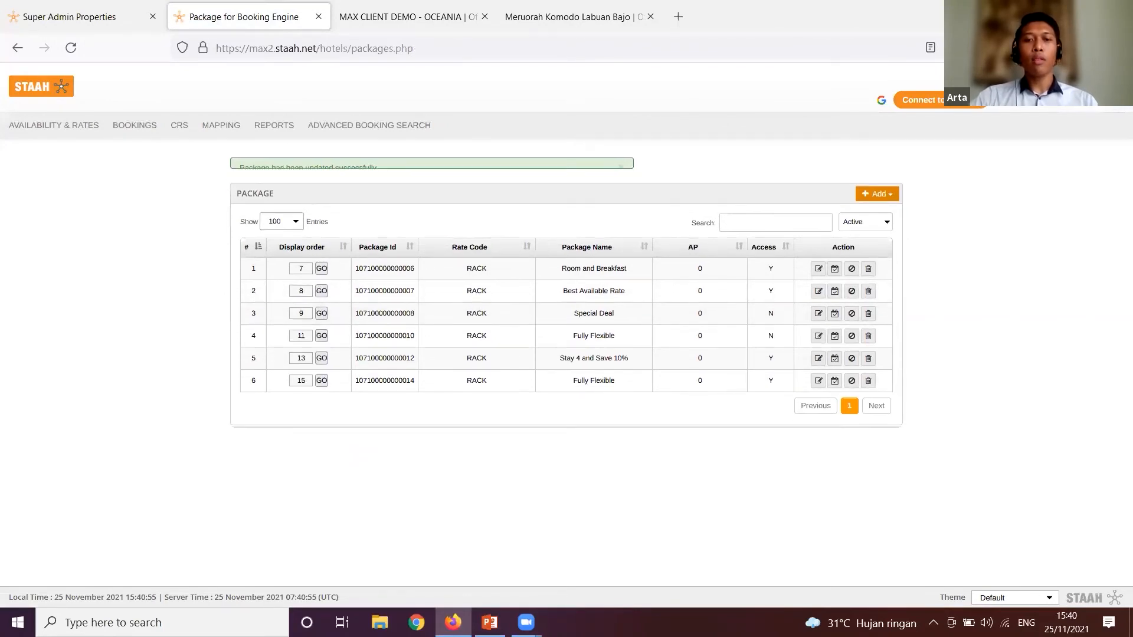
# Step: Switch to PowerPoint to check the Top 5 Support Questions slide, and return to the STAAH Max browser window
pyautogui.hotkey('alt', 'Tab')
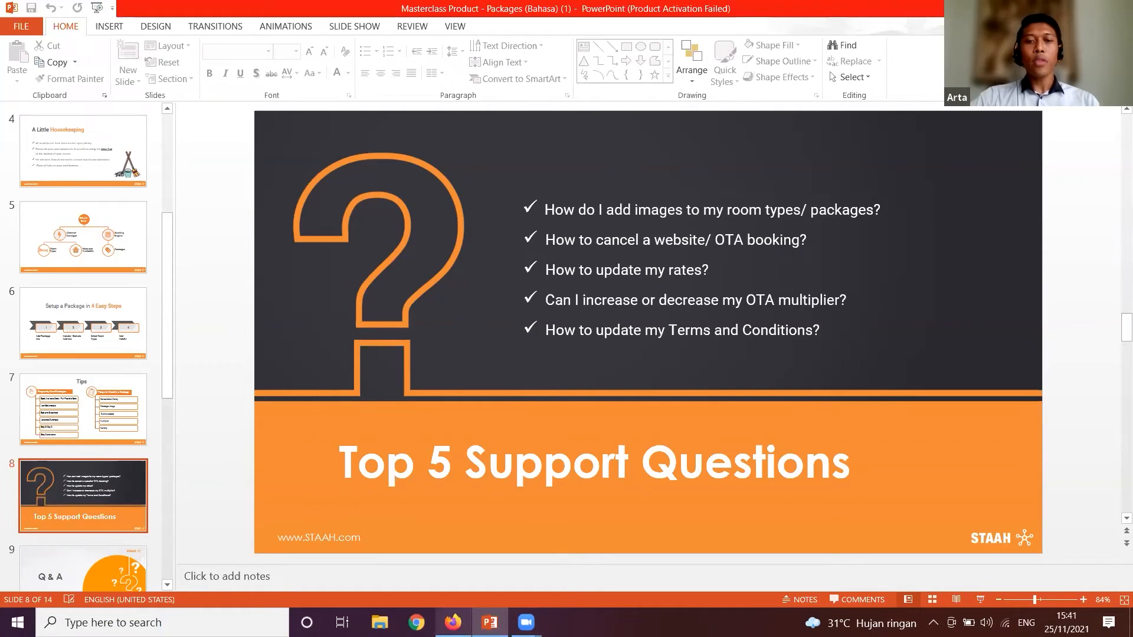
pyautogui.moveTo(456, 619)
pyautogui.click(453, 560)
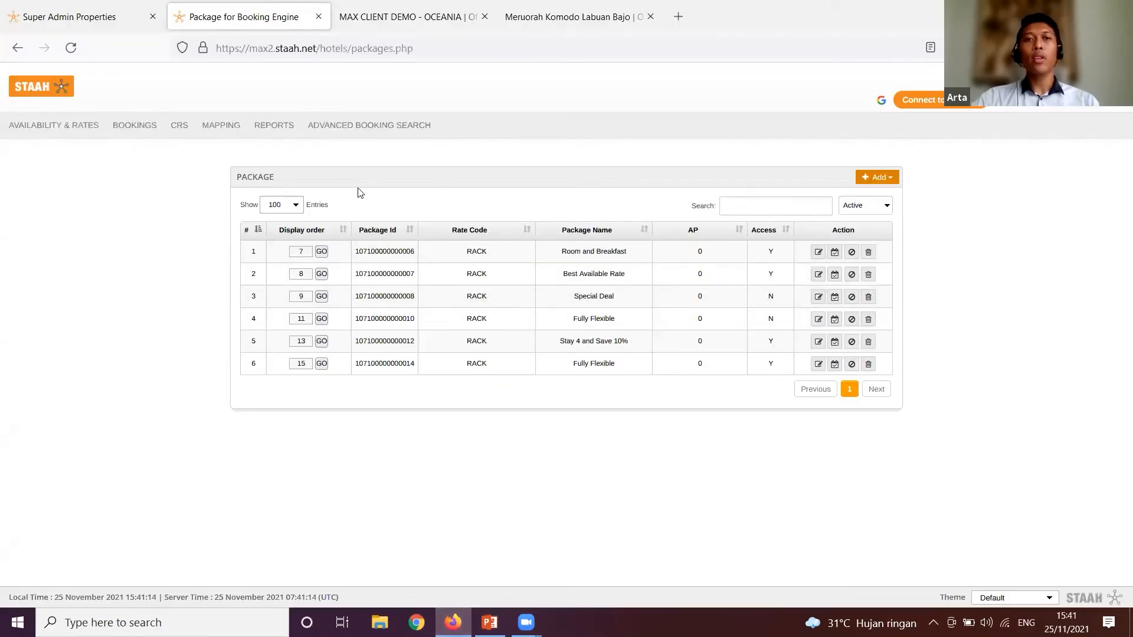
# Step: Open the Advanced Booking Search page and dismiss the access key request without entering a key
pyautogui.click(371, 129)
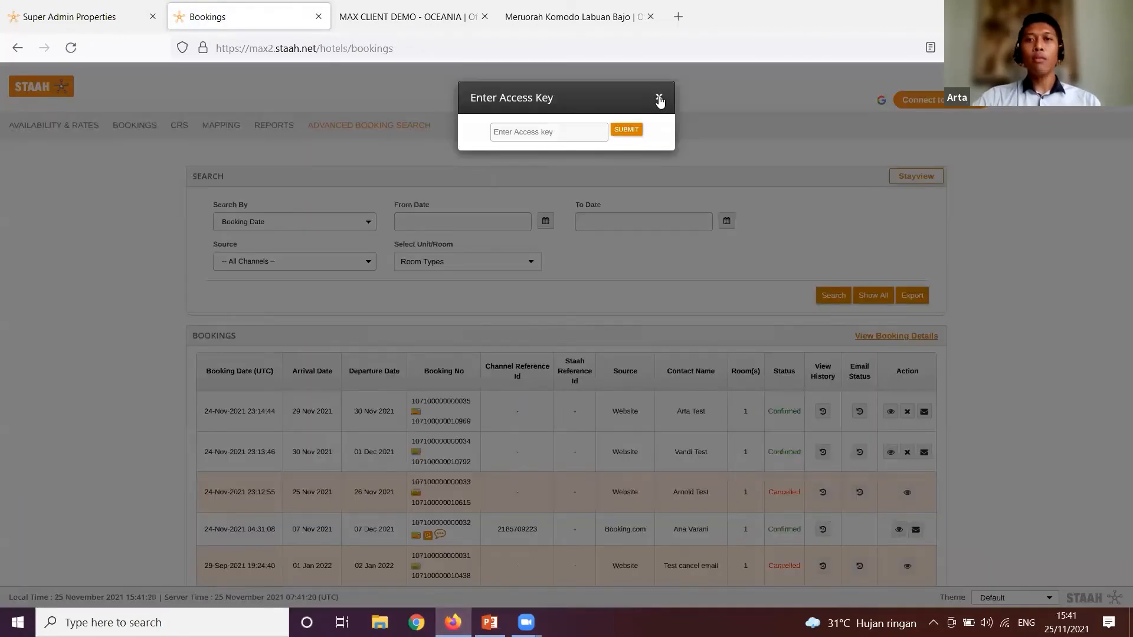
pyautogui.click(660, 99)
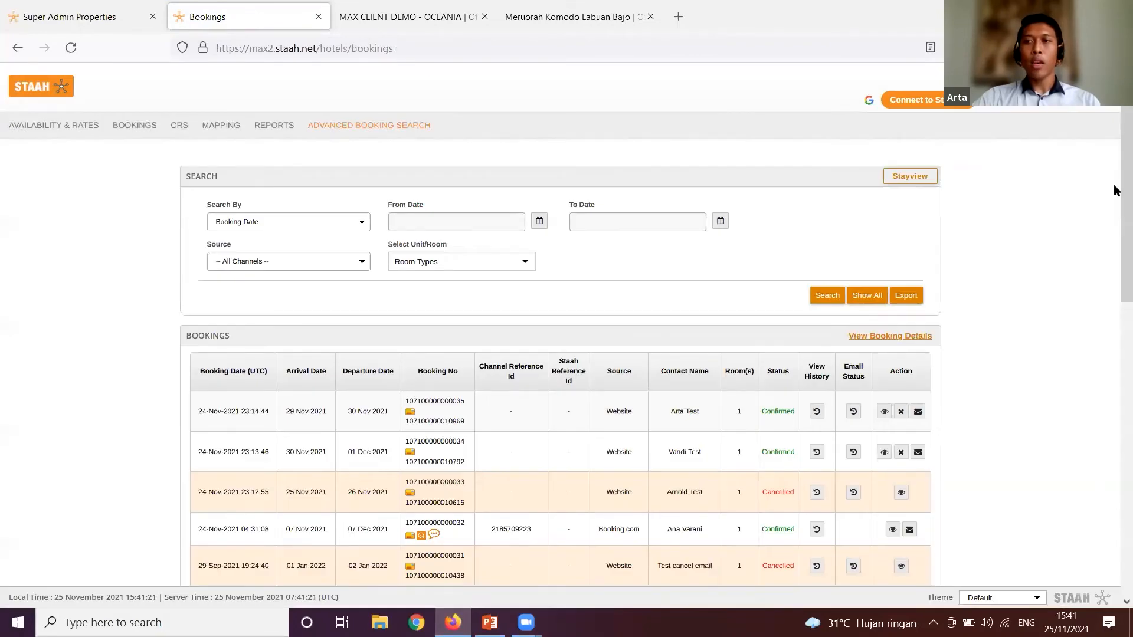
# Step: Cancel the confirmed website booking for 29 to 30 Nov 2021, entering the security password to authorise the cancellation
pyautogui.scroll(-3, 1115, 190)
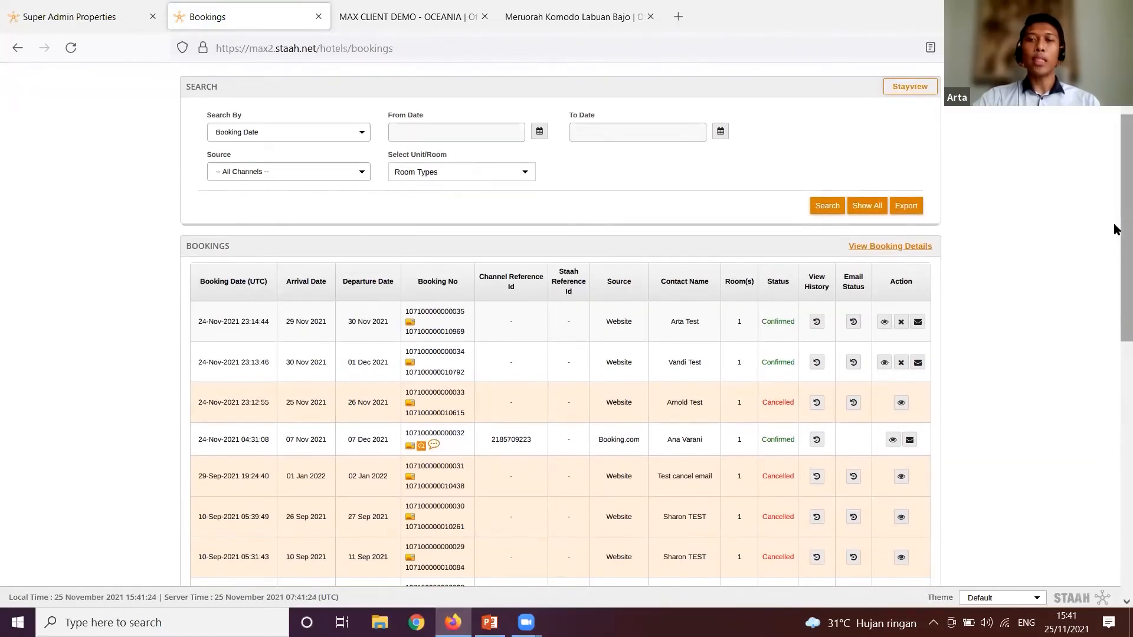
pyautogui.scroll(-1, 1115, 233)
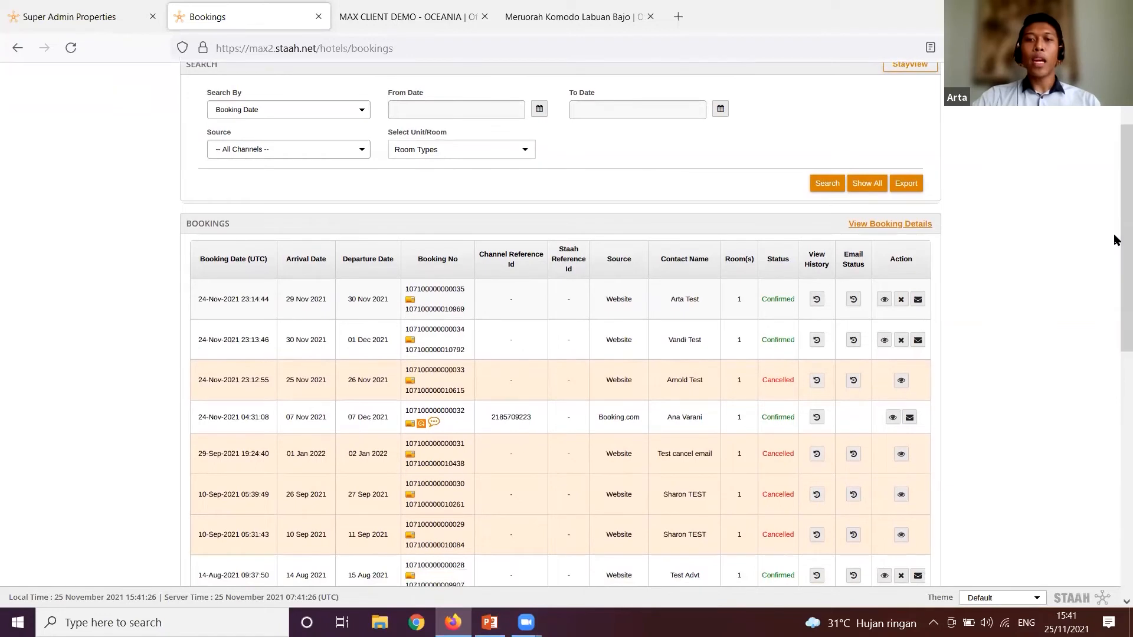
pyautogui.doubleClick(623, 416)
pyautogui.click(640, 416)
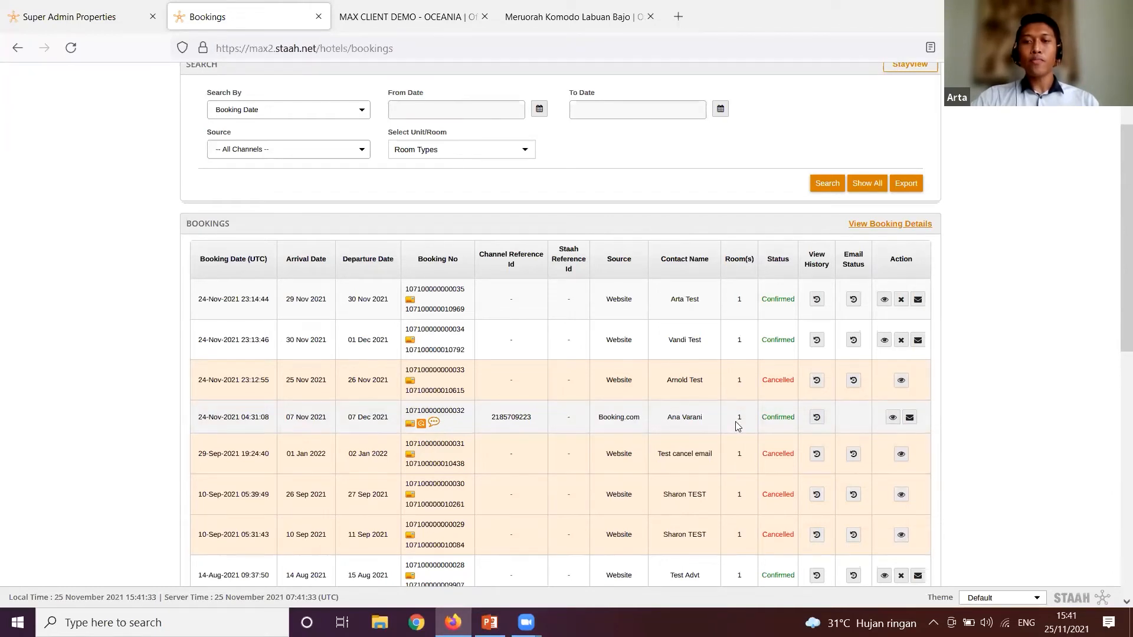
pyautogui.click(901, 302)
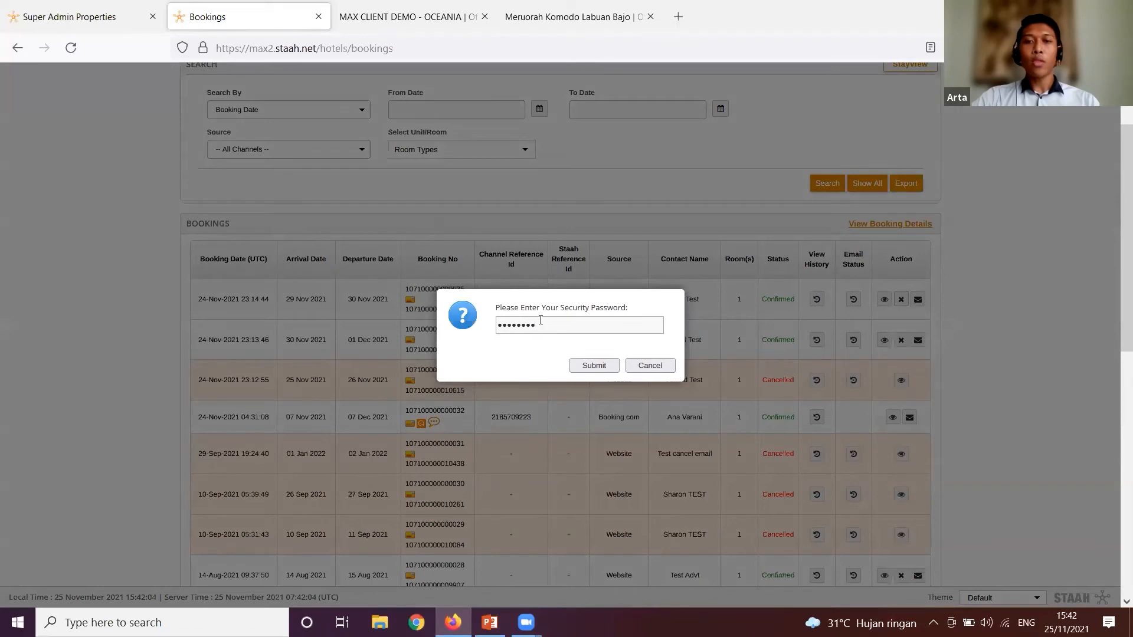
pyautogui.click(589, 366)
pyautogui.click(589, 365)
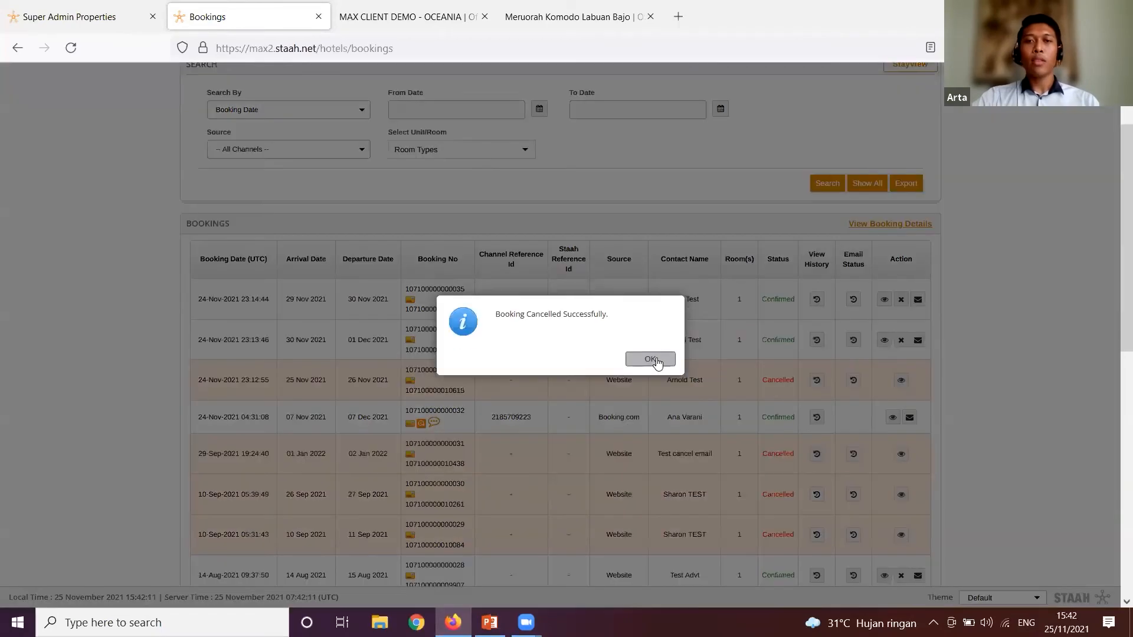
pyautogui.click(657, 360)
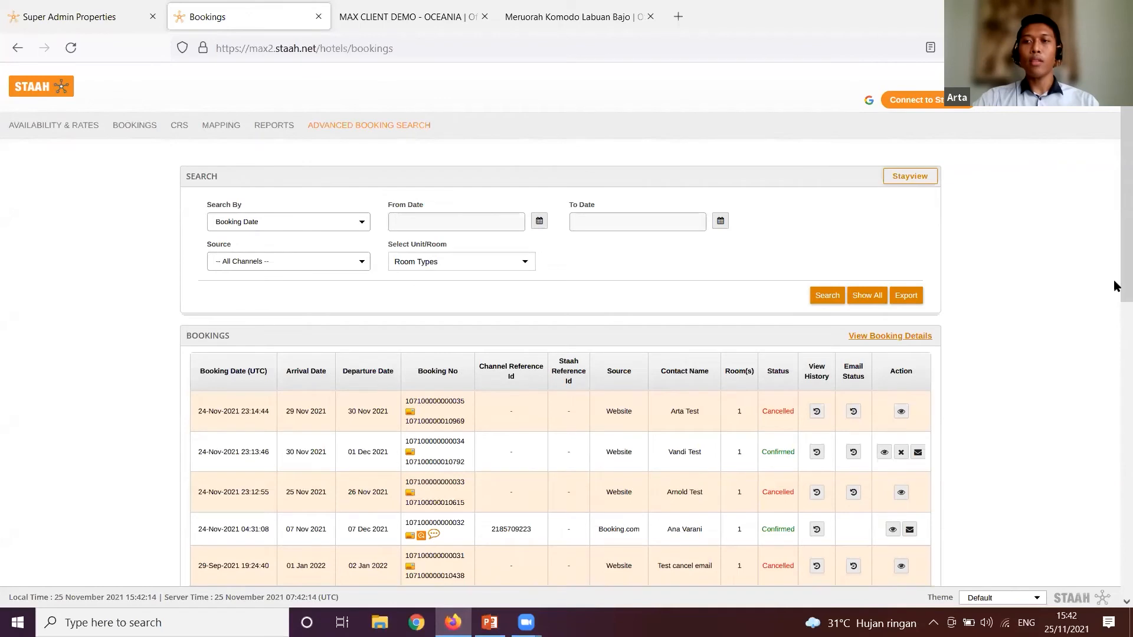
# Step: Look over the bookings list, check the support questions slide in PowerPoint, and return to the STAAH Max browser window
pyautogui.scroll(-2, 903, 326)
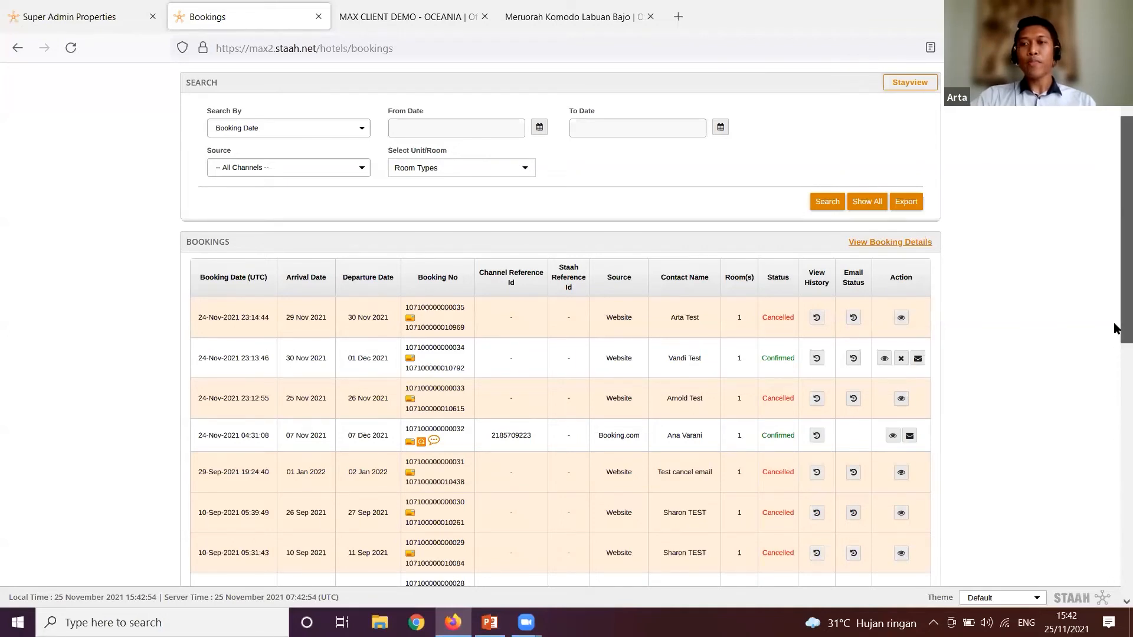
pyautogui.scroll(3, 1117, 329)
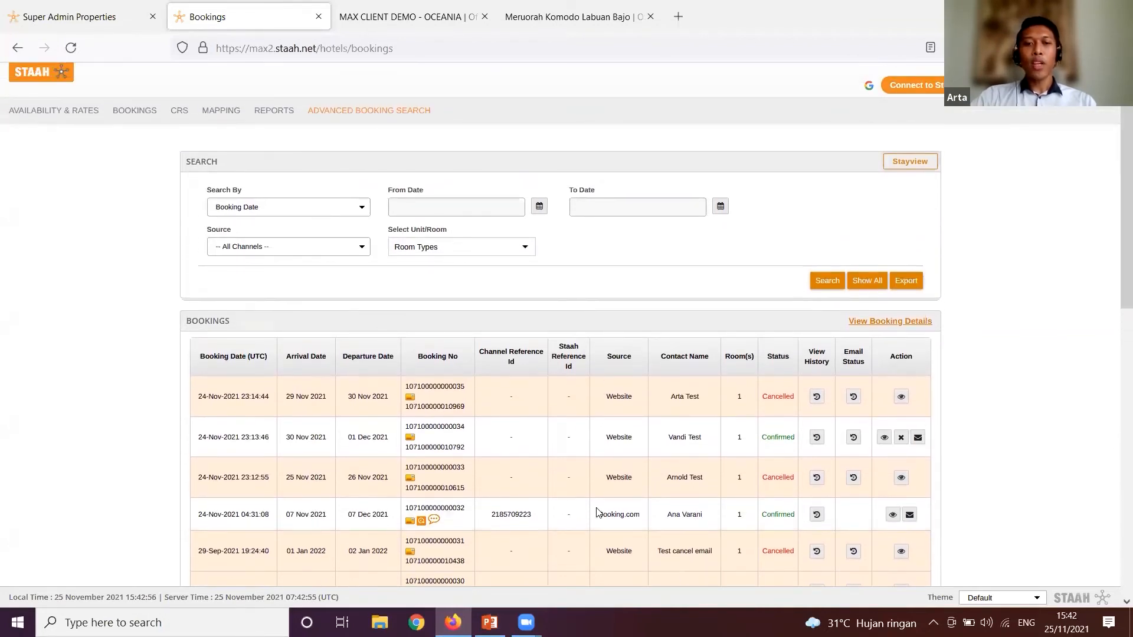
pyautogui.click(490, 622)
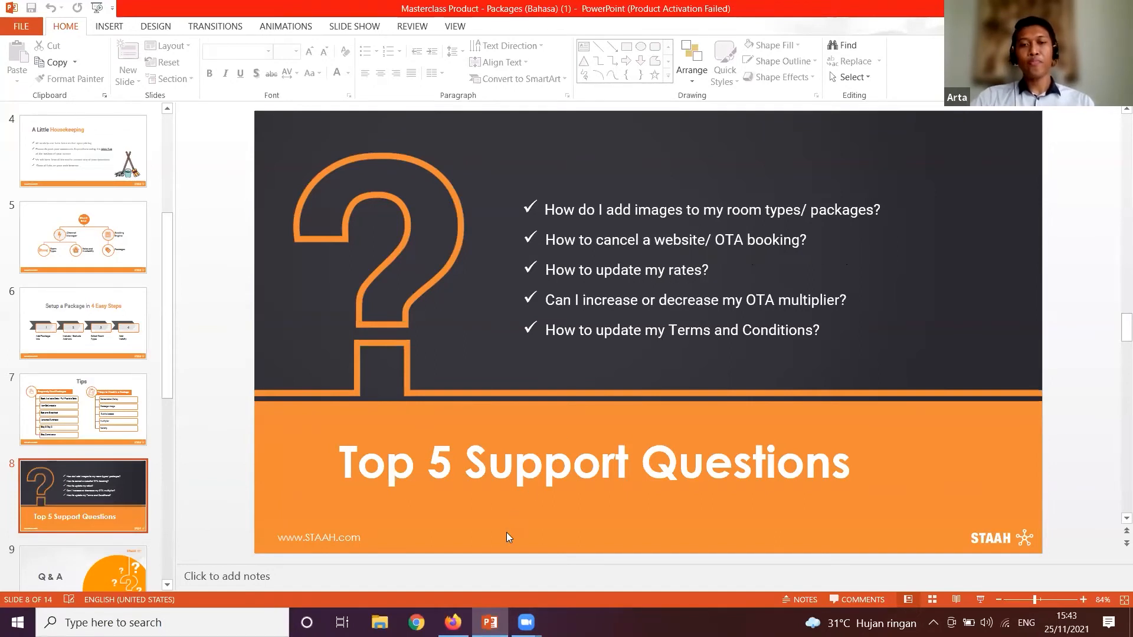
pyautogui.click(453, 622)
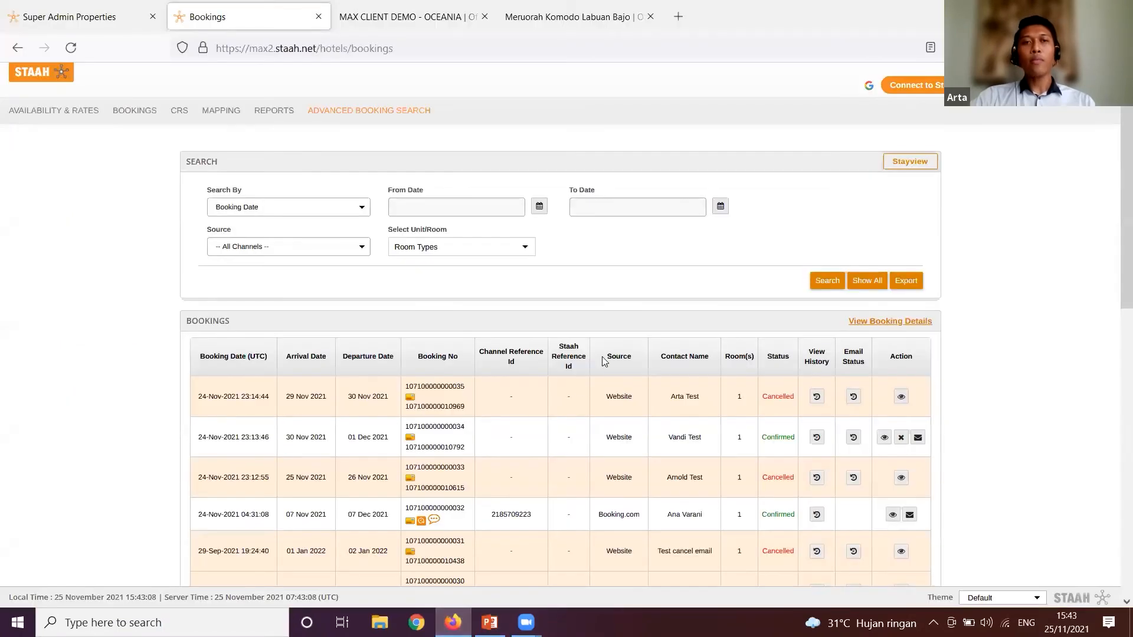
# Step: Open the availability and rates page and inspect Villa 1's inventory for 25 Nov and its rates for 25 and 29 Nov
pyautogui.click(59, 116)
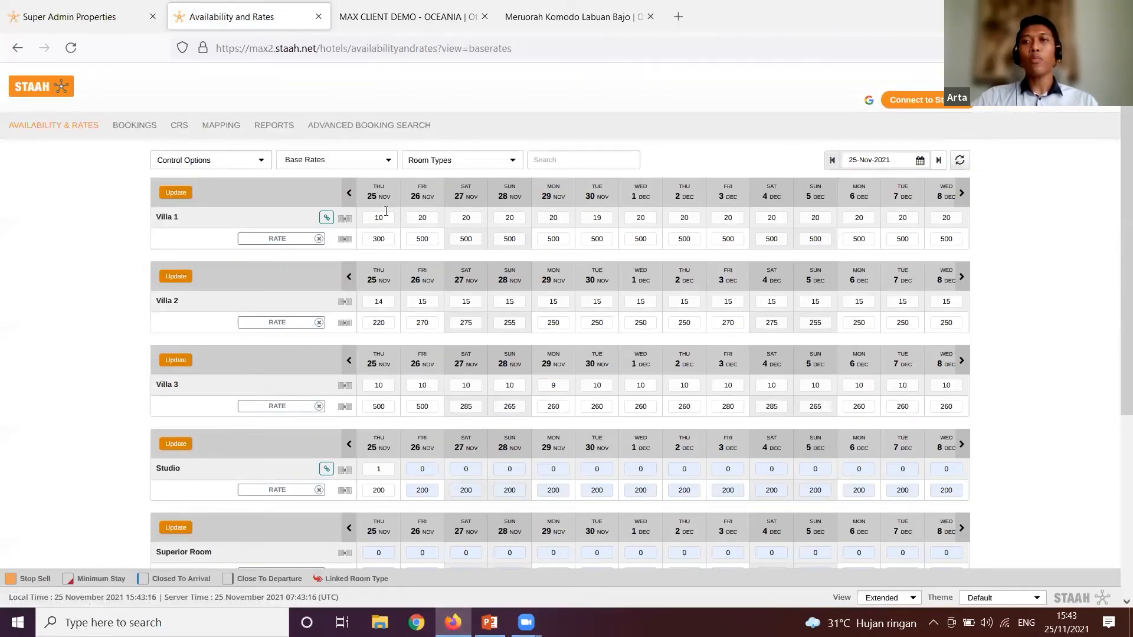
pyautogui.click(1047, 110)
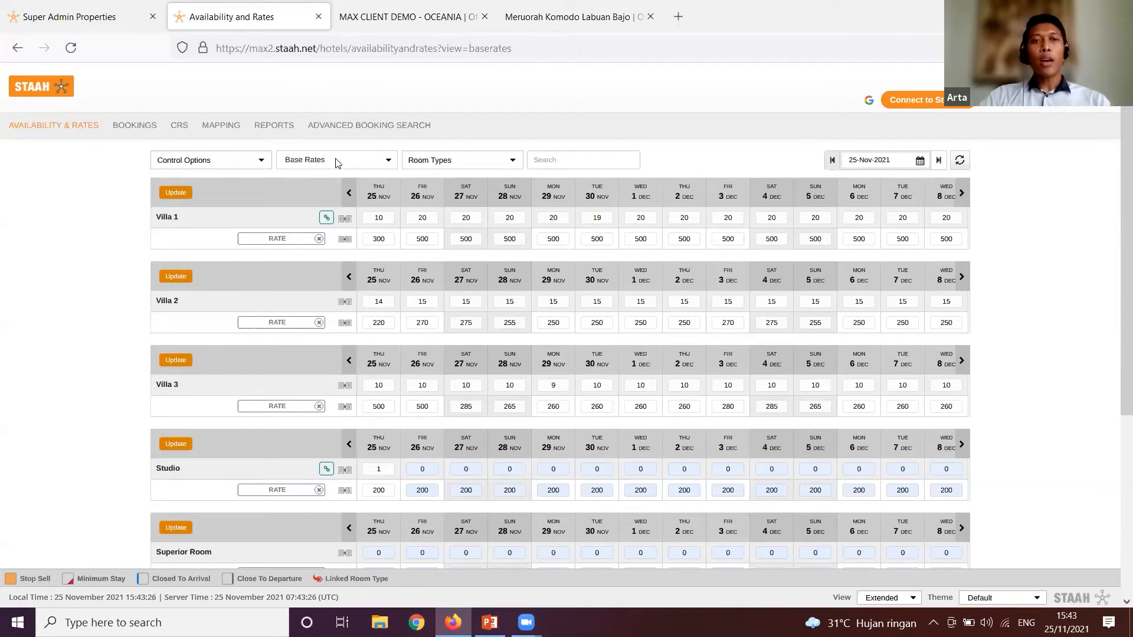
pyautogui.doubleClick(378, 218)
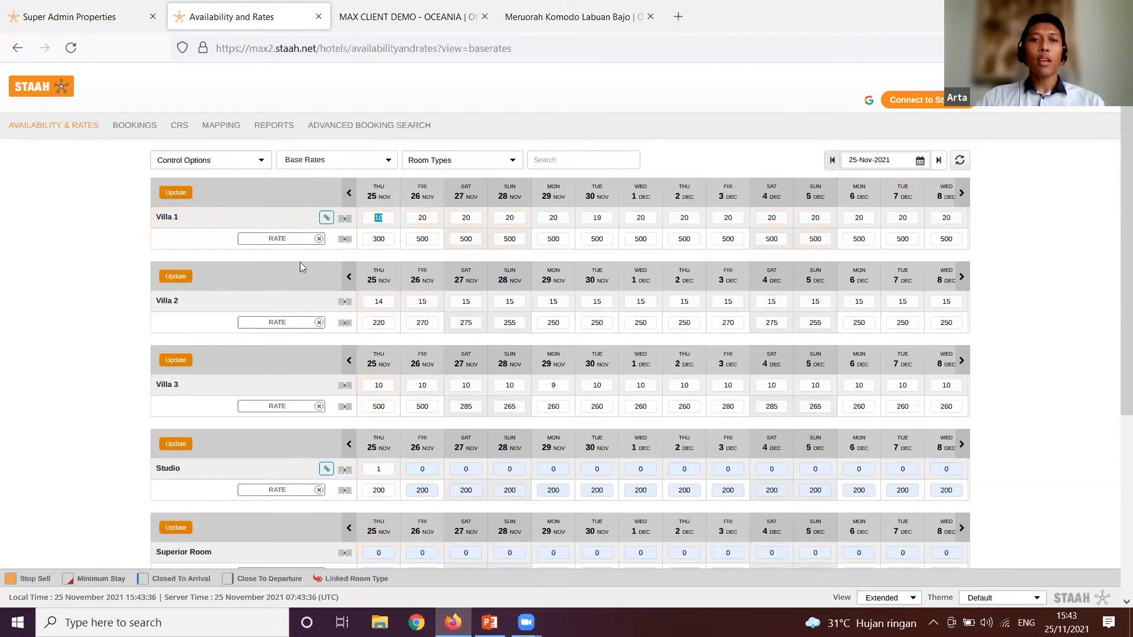
pyautogui.press('Tab')
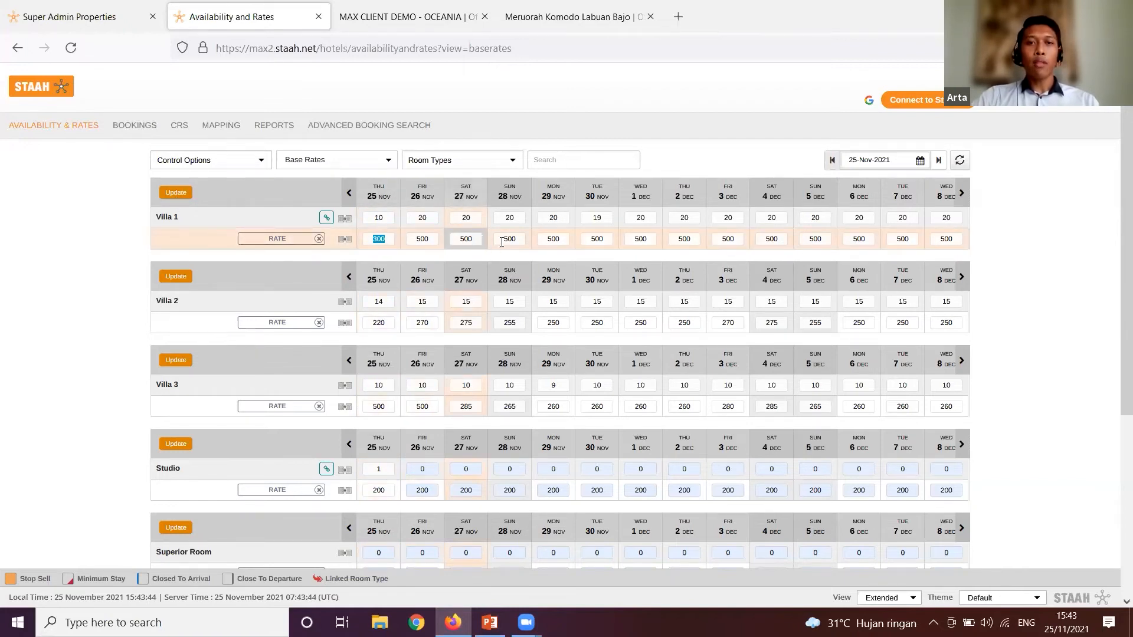
pyautogui.click(553, 239)
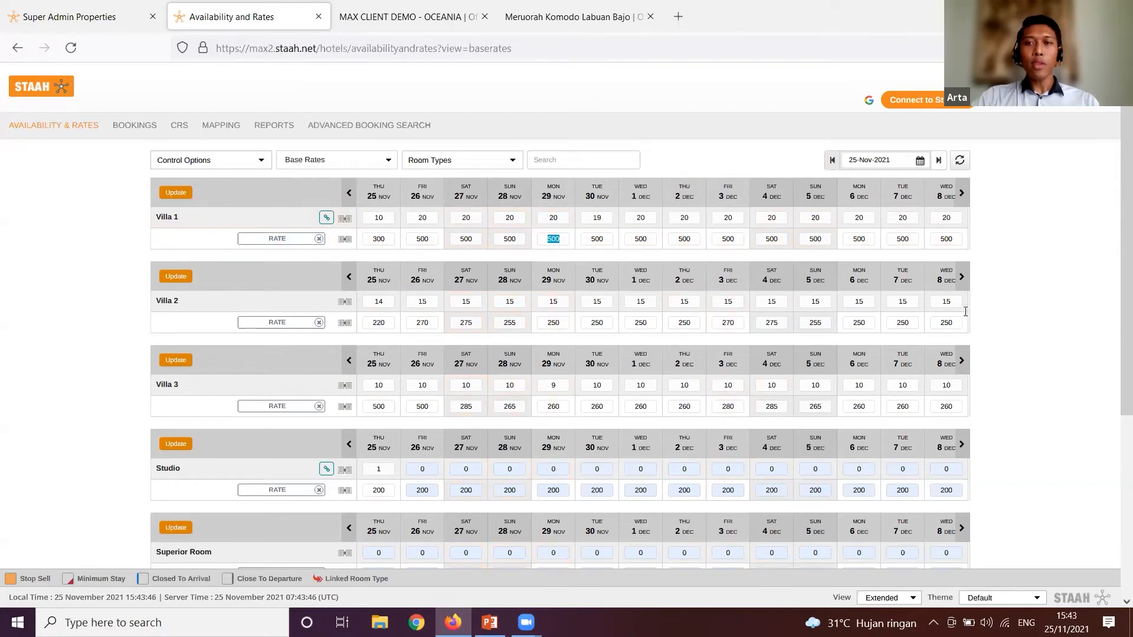
pyautogui.click(1018, 319)
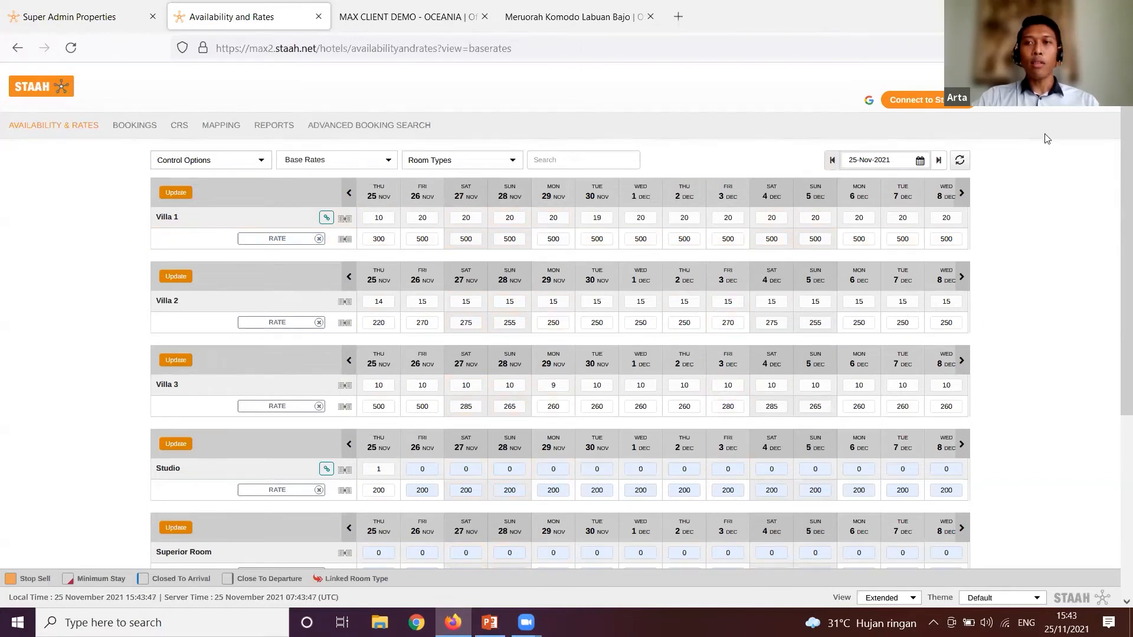
# Step: Prepare a bulk rate update for all room types covering 25 Nov to 30 Nov 2021 and 01 Dec to 31 Dec 2021
pyautogui.click(1048, 110)
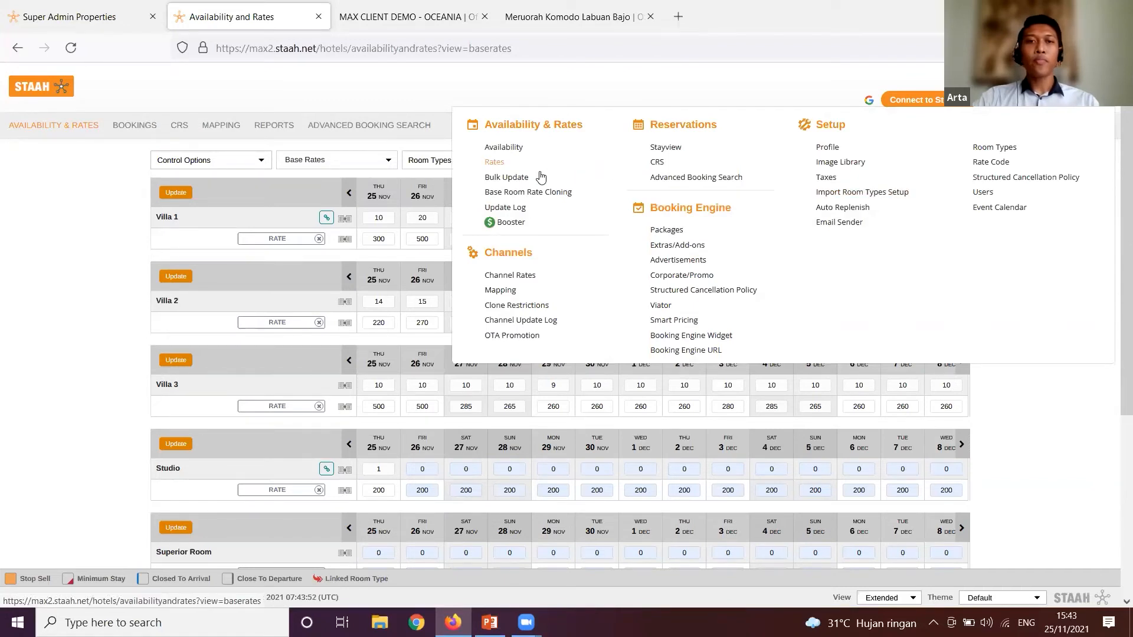
pyautogui.click(518, 182)
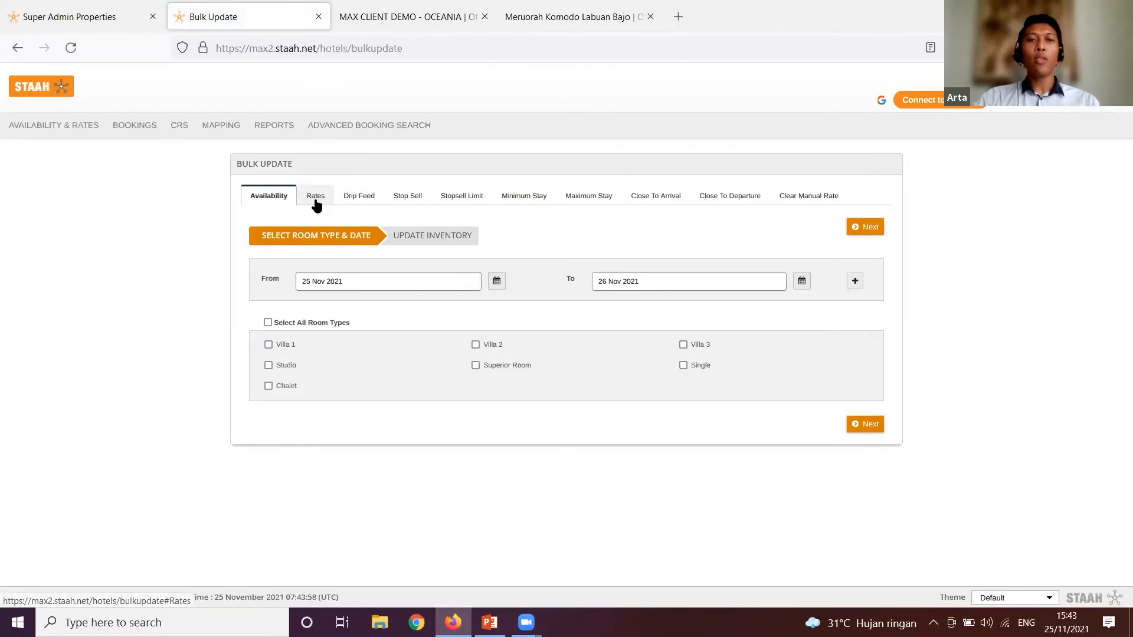
pyautogui.click(316, 202)
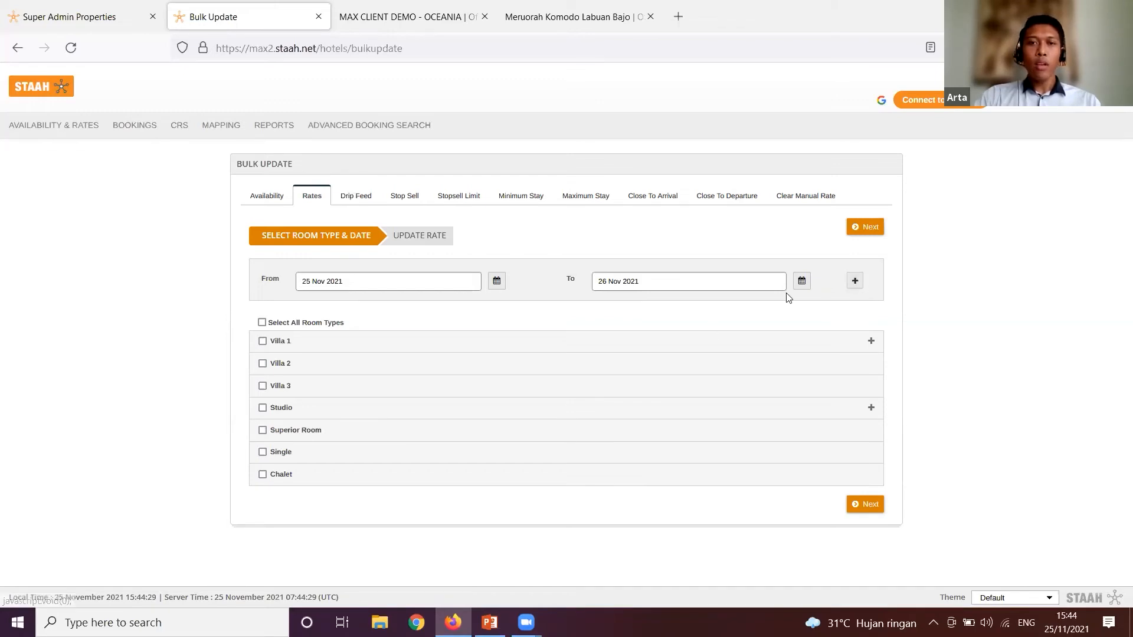
pyautogui.click(801, 281)
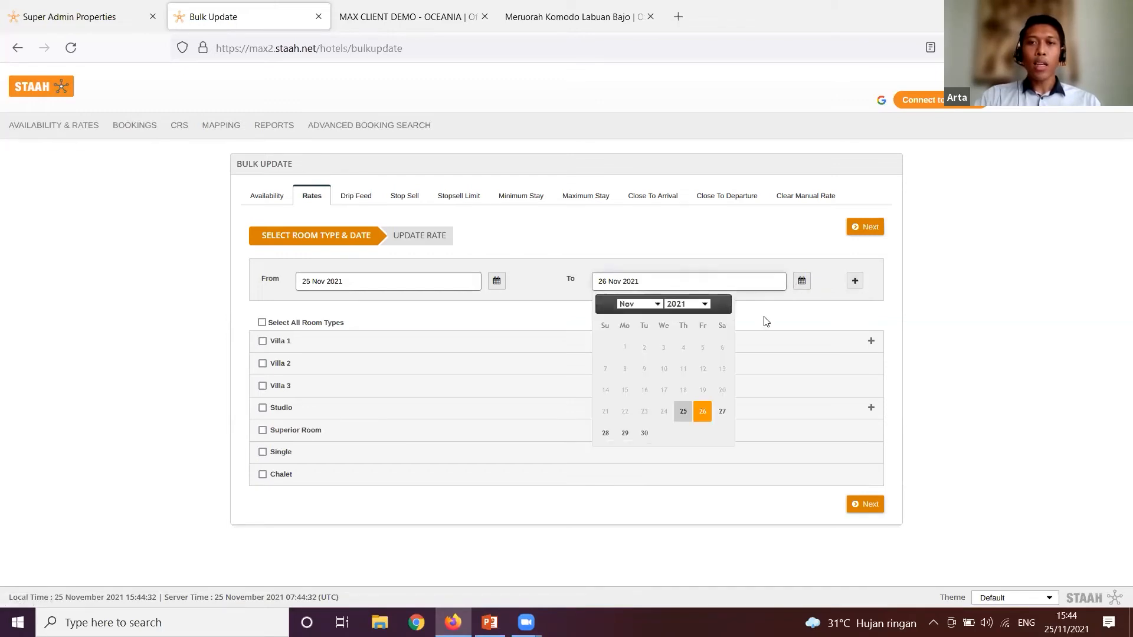
pyautogui.click(644, 433)
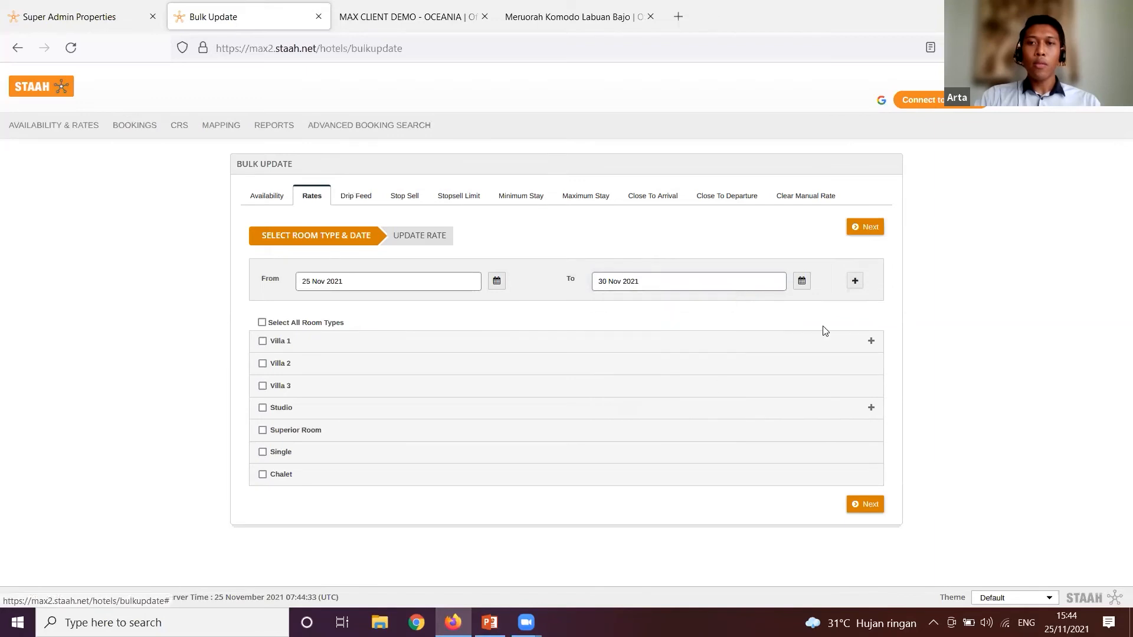
pyautogui.click(855, 282)
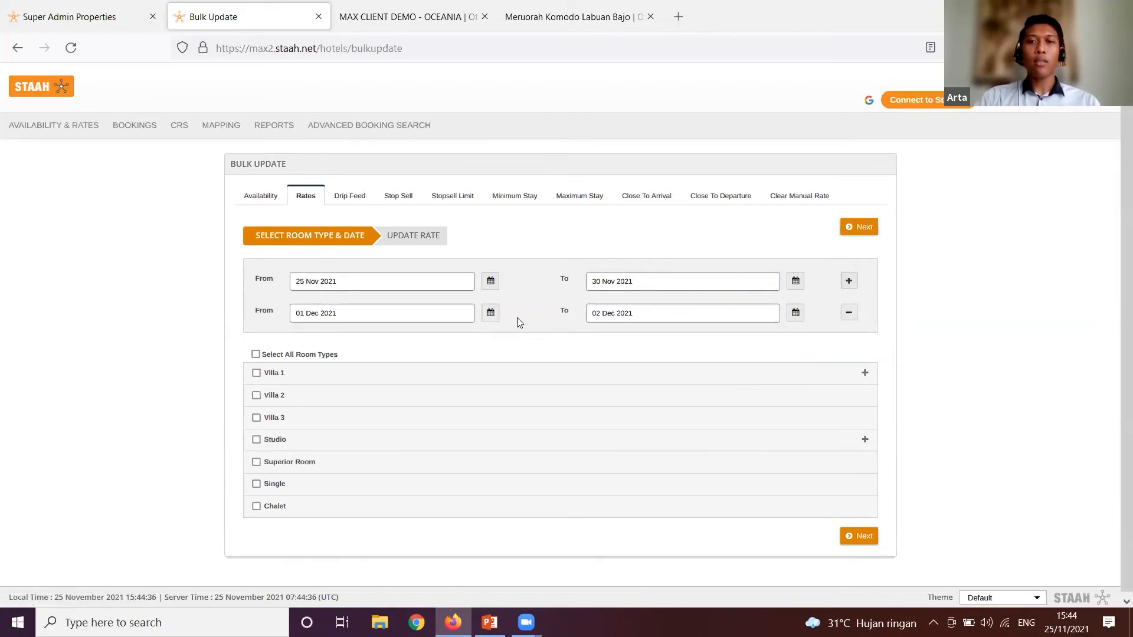
pyautogui.click(796, 314)
pyautogui.click(697, 465)
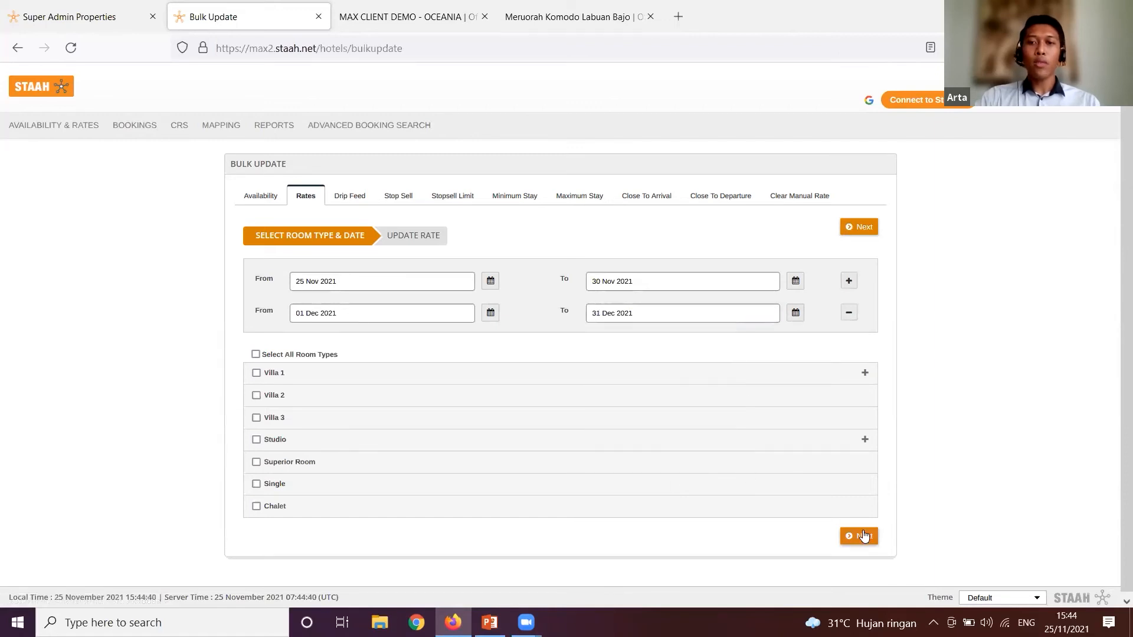
pyautogui.click(257, 354)
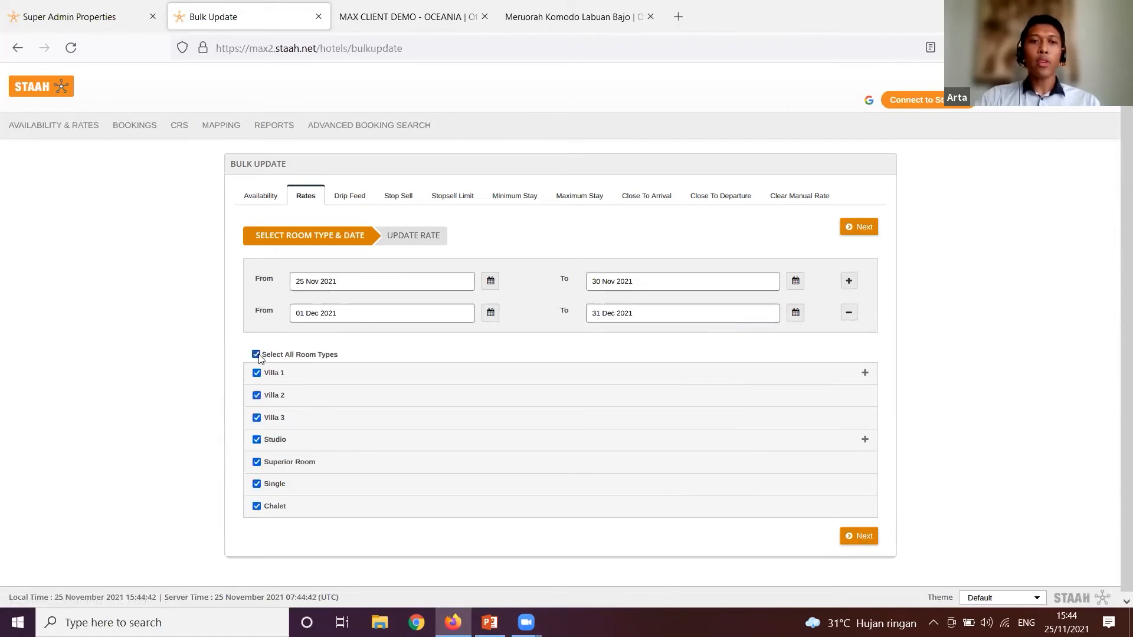
pyautogui.click(857, 536)
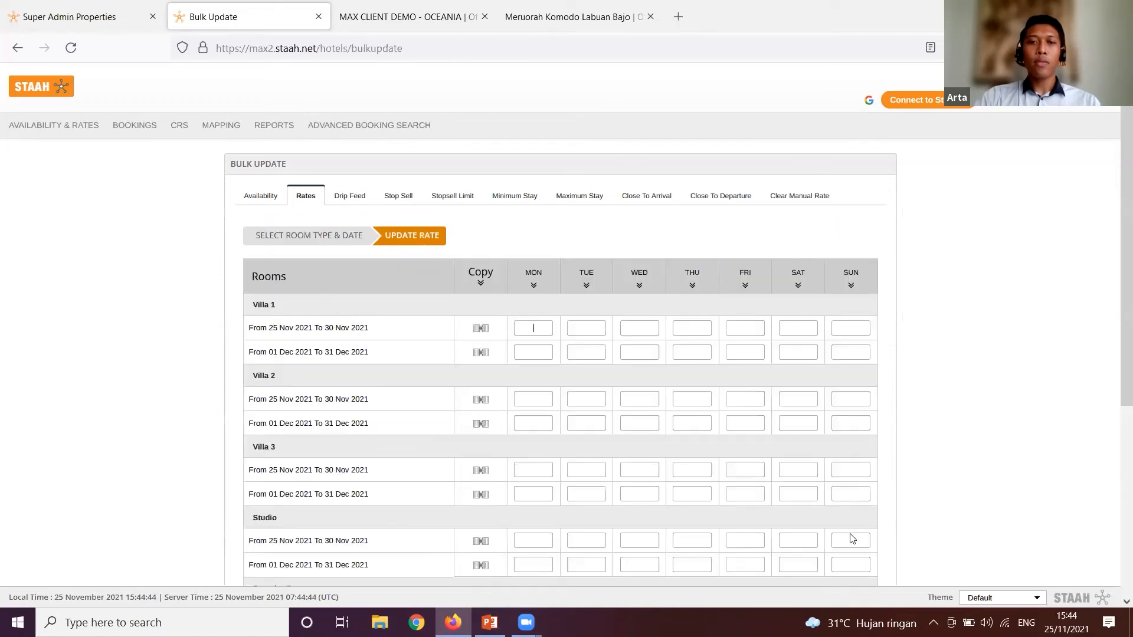
# Step: Fill in Villa 1's bulk rates for every weekday with 300 for the November range and 100 for the December range
pyautogui.write('300')
pyautogui.click(480, 328)
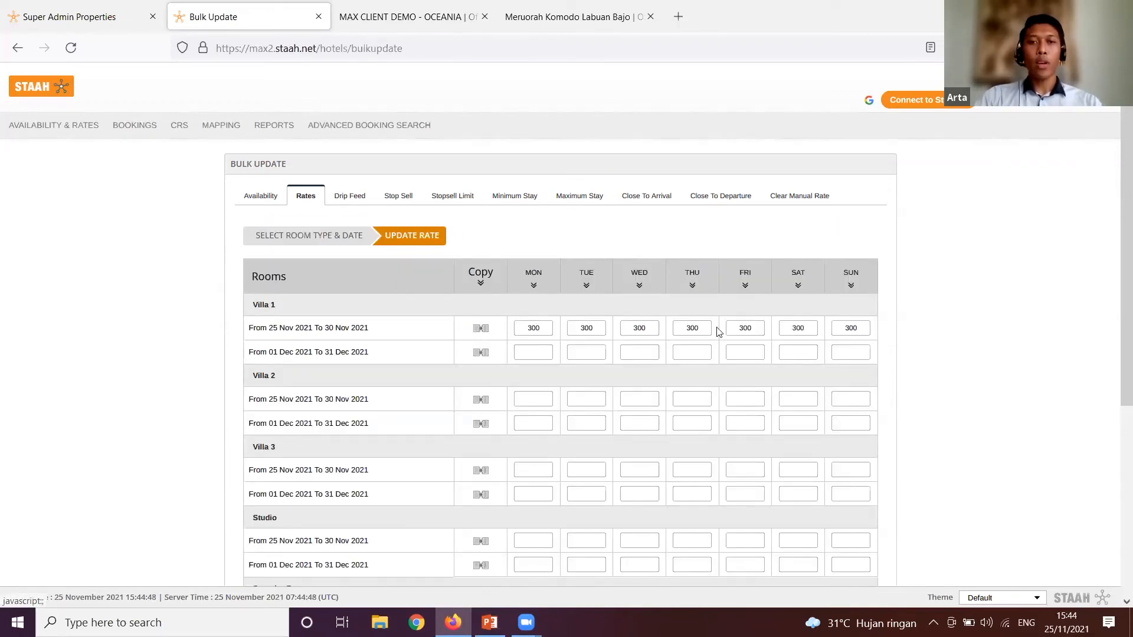
pyautogui.click(541, 353)
pyautogui.write('100')
pyautogui.click(481, 352)
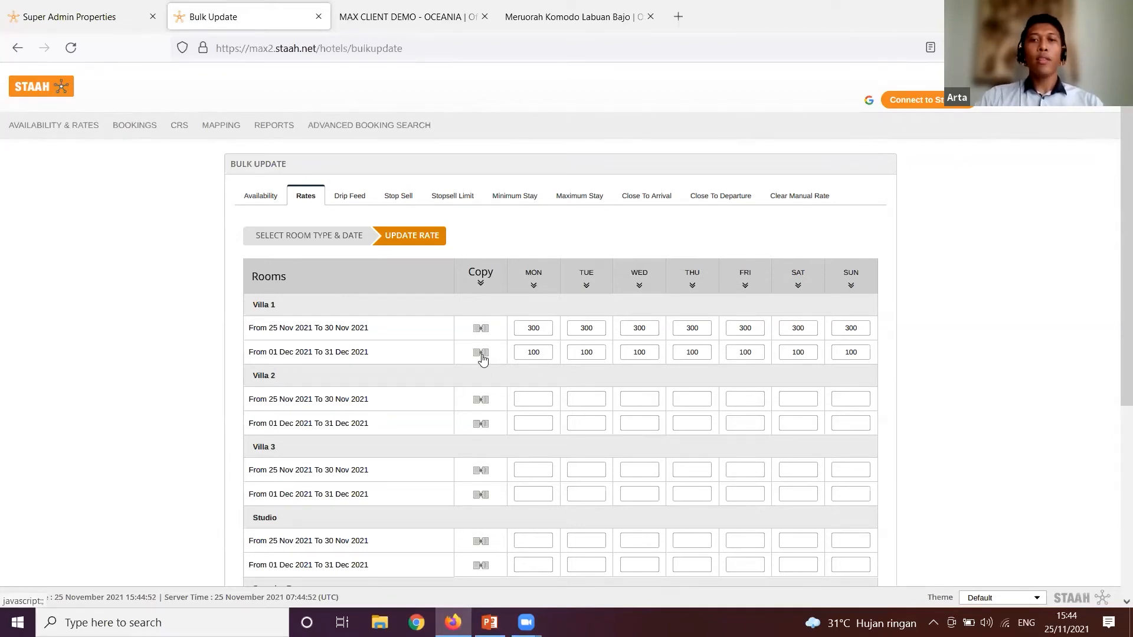
pyautogui.moveTo(1113, 295); pyautogui.dragTo(1114, 497)
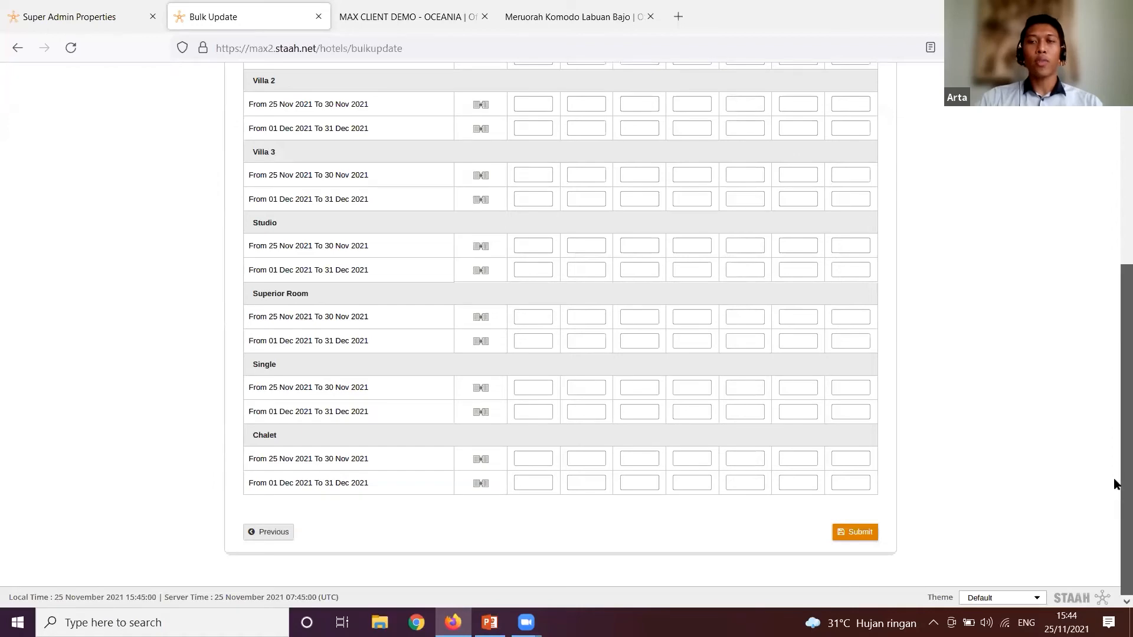
pyautogui.moveTo(1115, 484); pyautogui.dragTo(1112, 271)
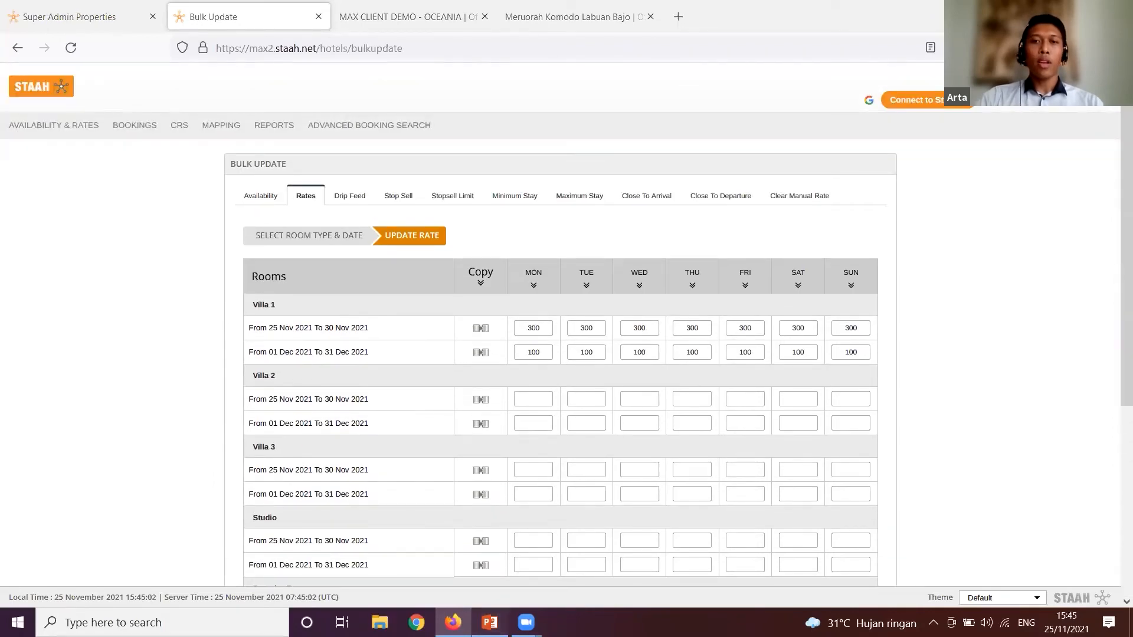
# Step: Switch to PowerPoint to read the next question on the Top 5 Support Questions slide, and return to the Bulk Update page
pyautogui.hotkey('alt', 'Tab')
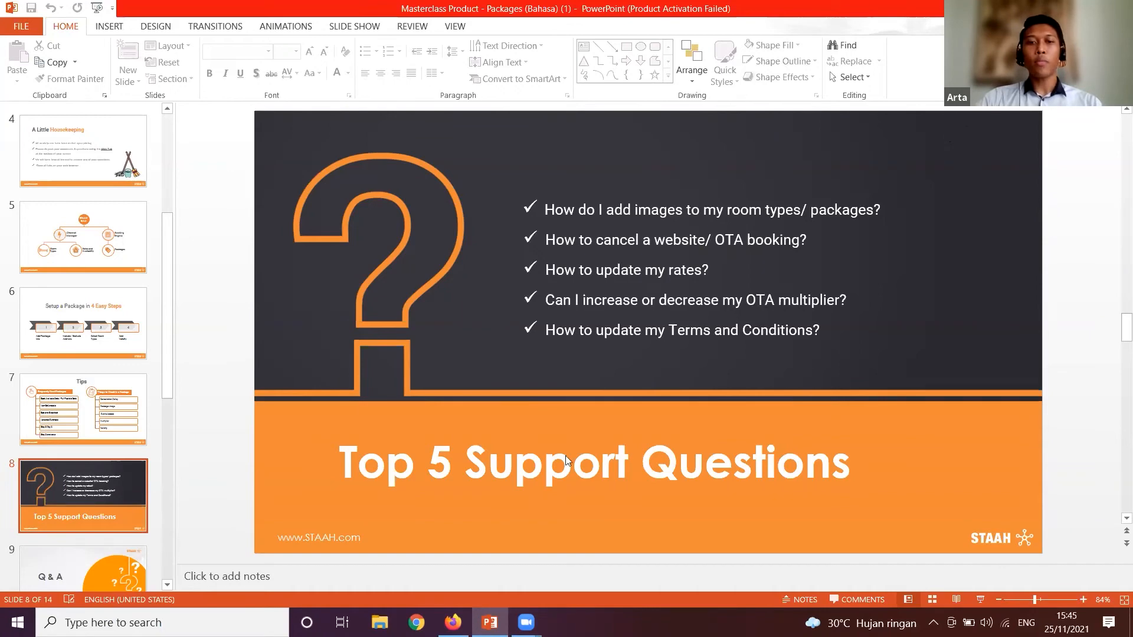
pyautogui.hotkey('alt', 'Tab')
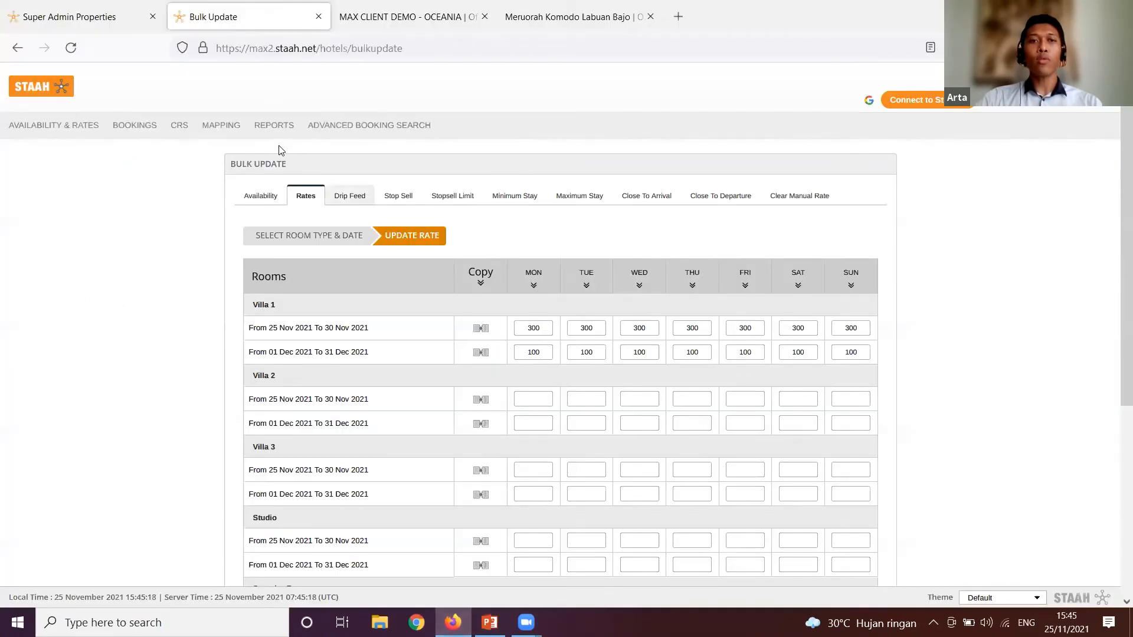
# Step: Open the Booking.com mapping of Villa 1's One-Bedroom Apartment Standard Rate, try a room-based multiplier of 0.95 plus 5, and close it without updating
pyautogui.click(229, 131)
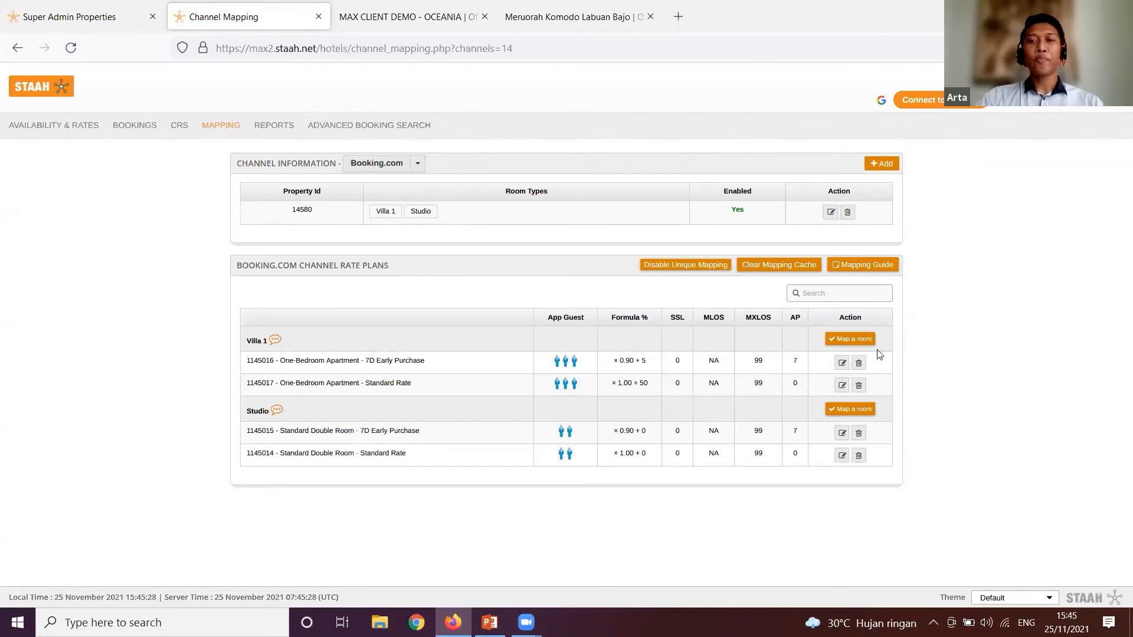
pyautogui.click(842, 385)
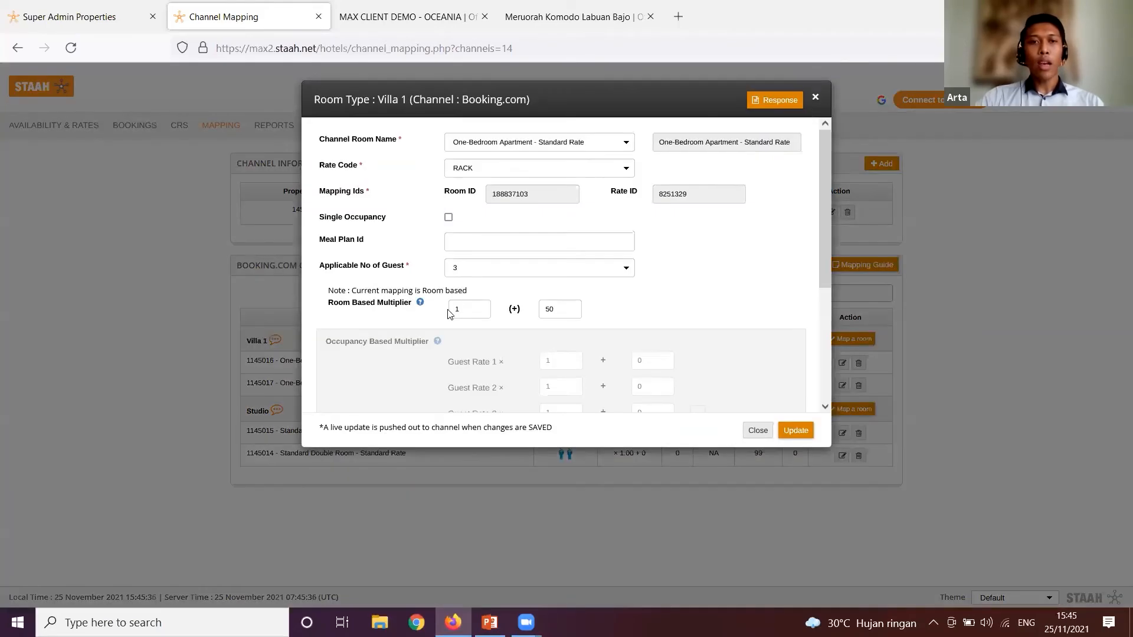
pyautogui.doubleClick(490, 314)
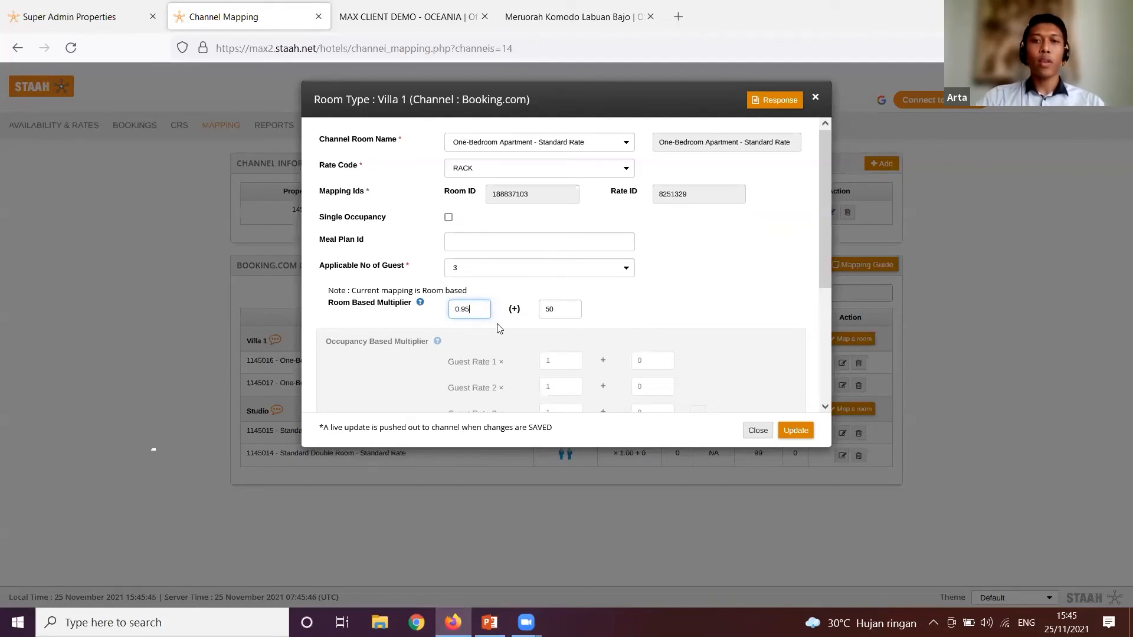
pyautogui.doubleClick(561, 309)
pyautogui.press('BackSpace')
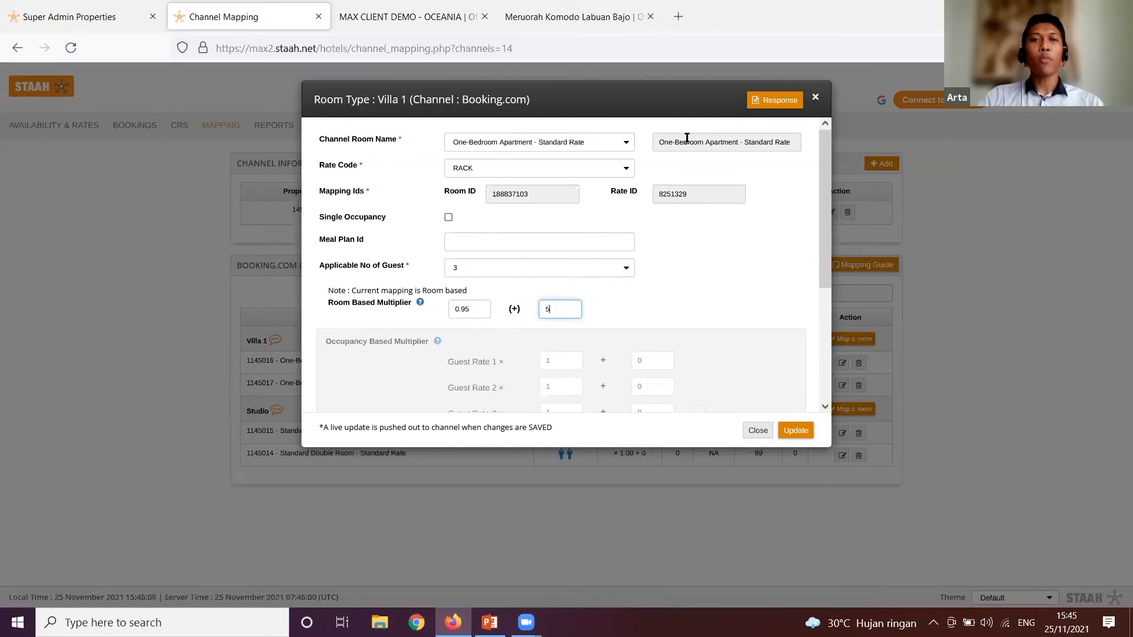
pyautogui.click(757, 430)
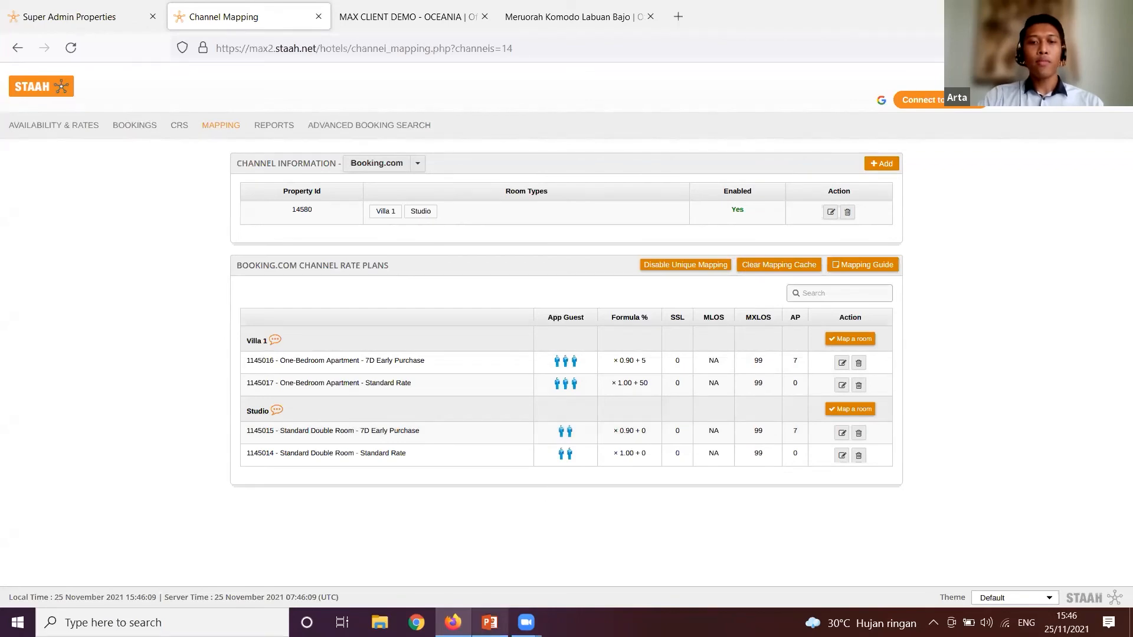
# Step: Switch to PowerPoint to read the last question on the Top 5 Support Questions slide, and return to the Channel Mapping page
pyautogui.click(490, 622)
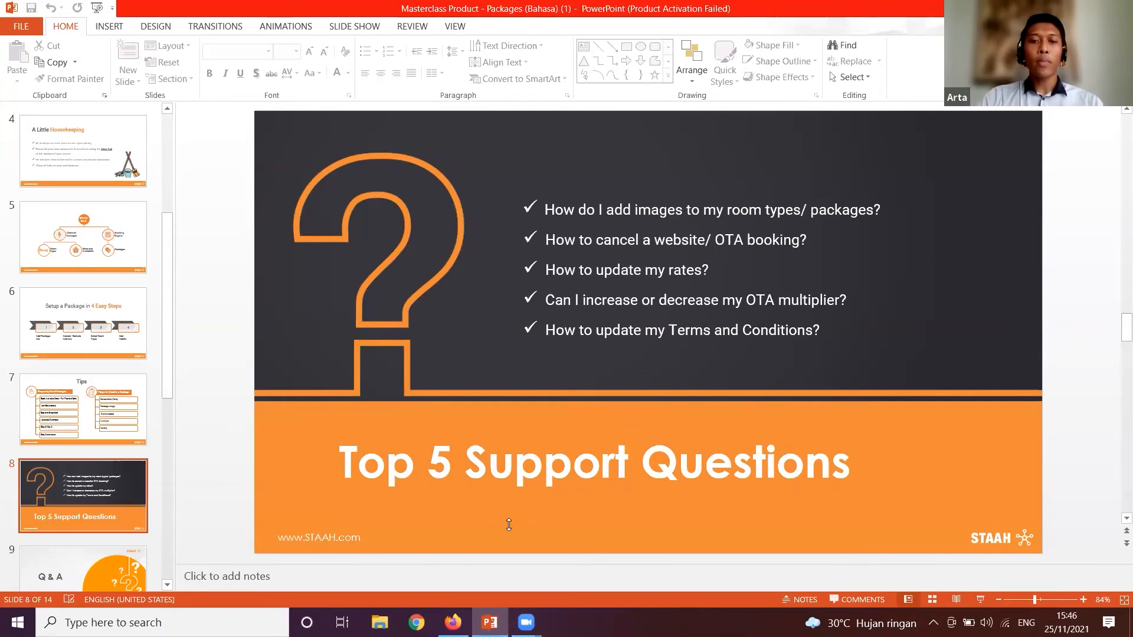
pyautogui.moveTo(490, 623)
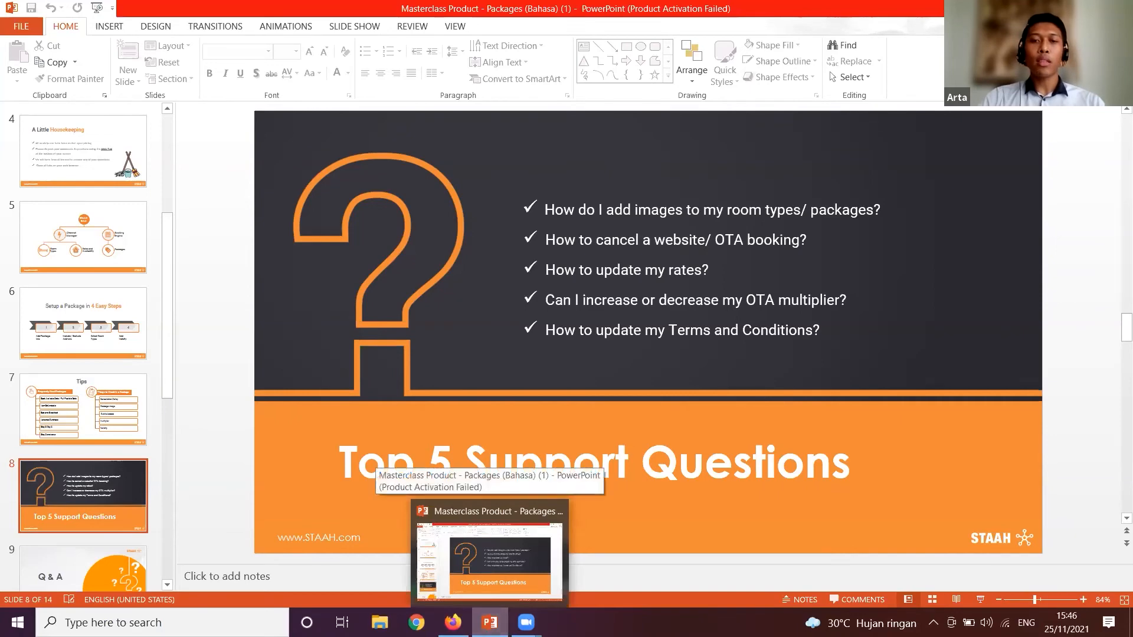
pyautogui.click(490, 622)
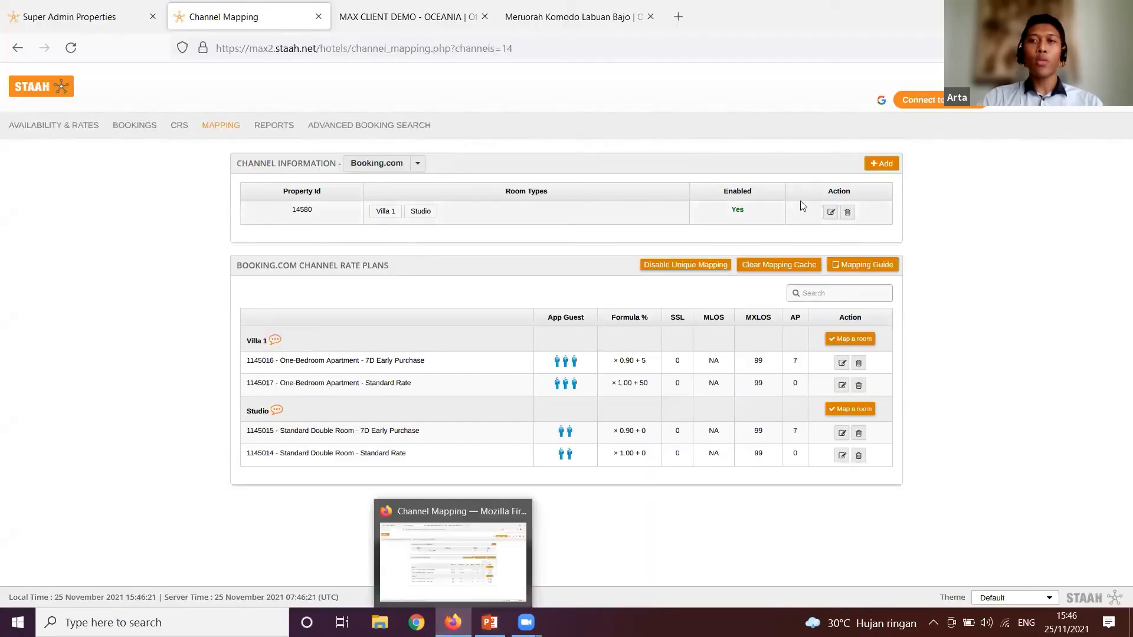
# Step: Open the property profile's terms, inspect the Terms And Conditions text and the alternative URL field, and switch back to PowerPoint
pyautogui.click(1037, 126)
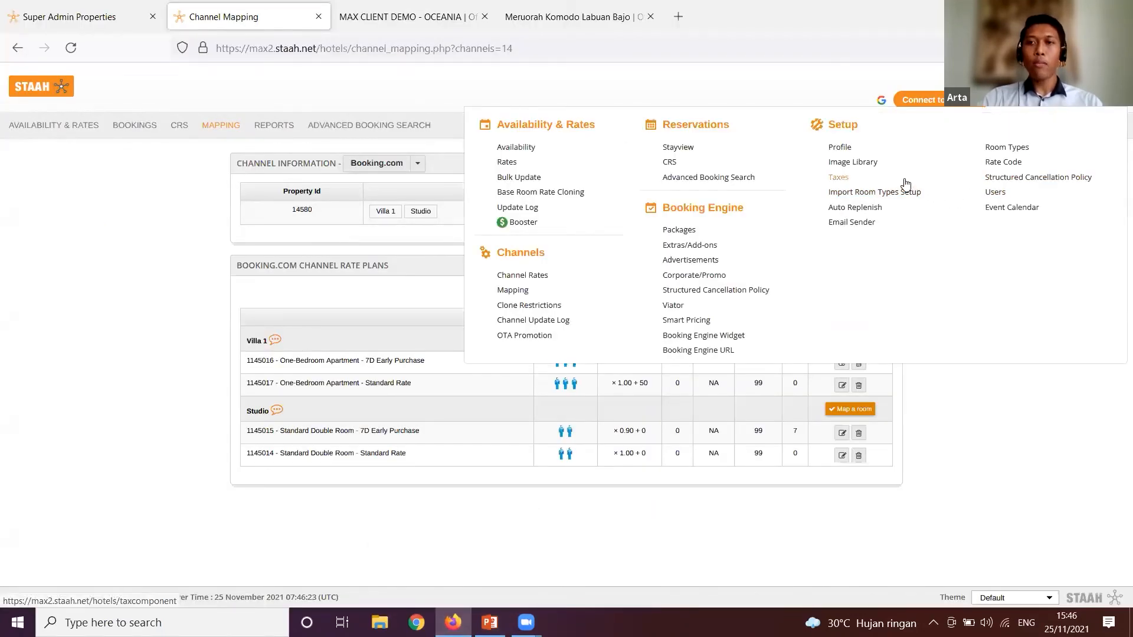
pyautogui.click(841, 149)
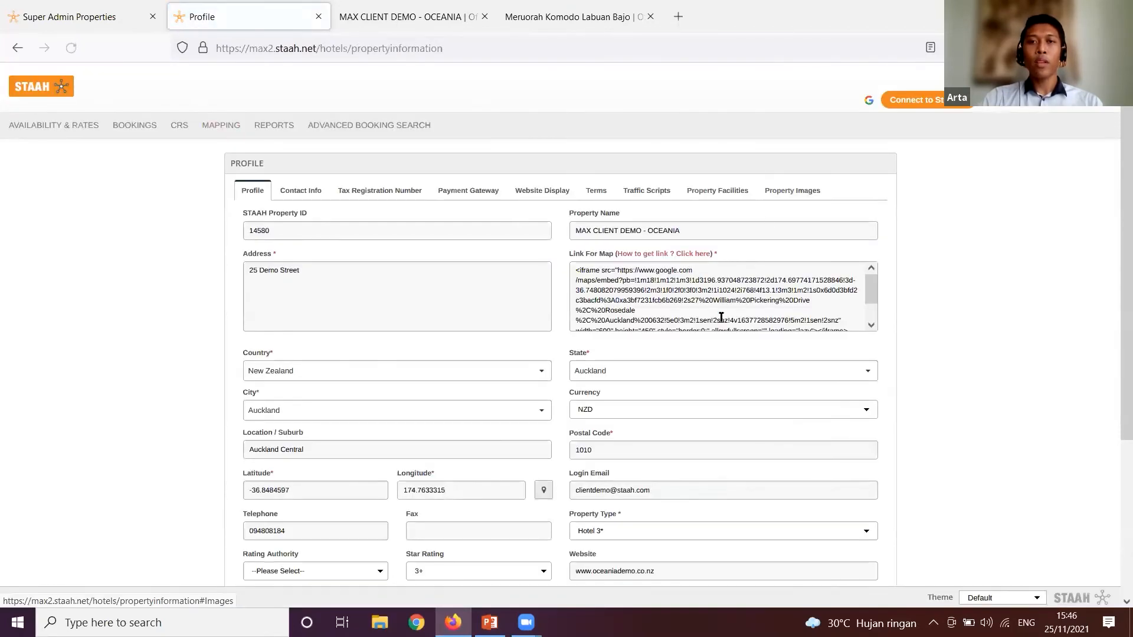
pyautogui.click(595, 190)
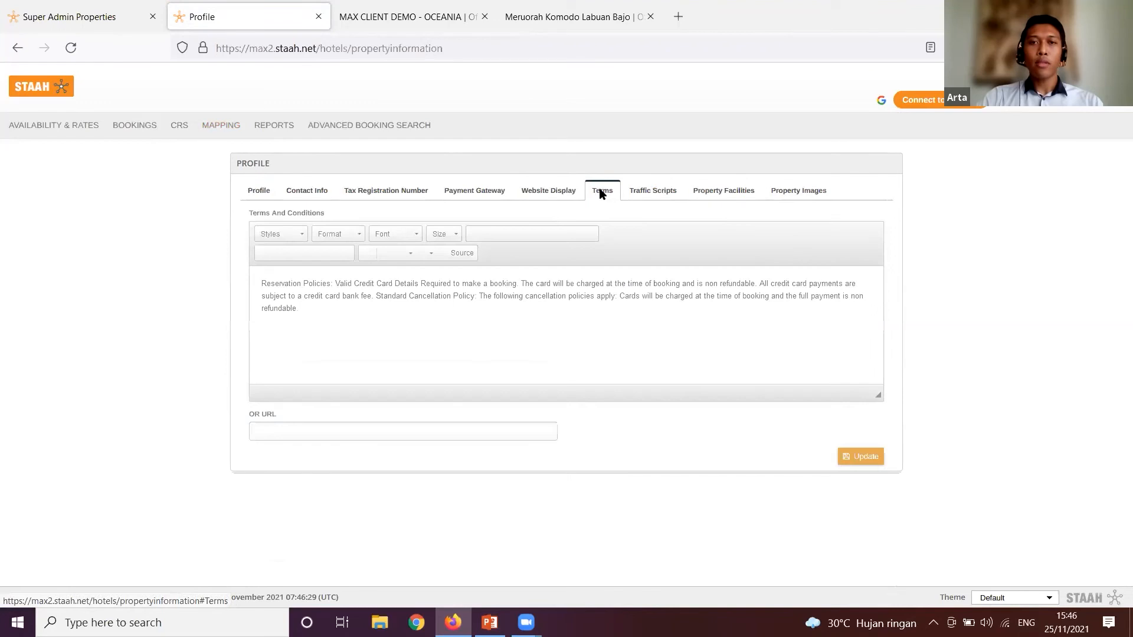
pyautogui.moveTo(262, 284); pyautogui.dragTo(306, 322)
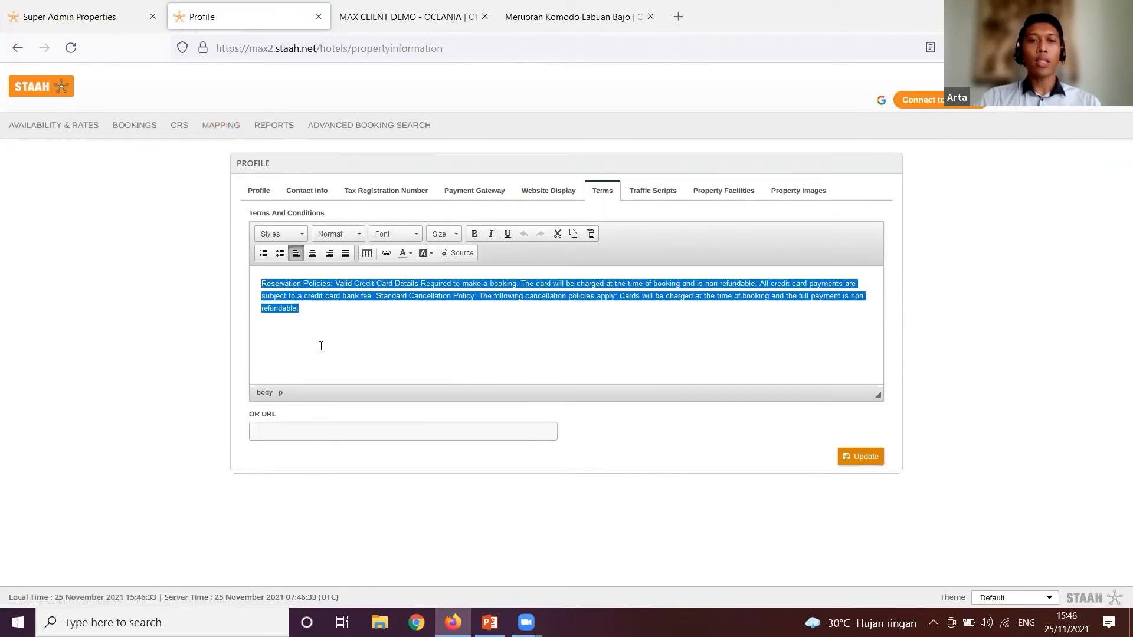
pyautogui.click(322, 345)
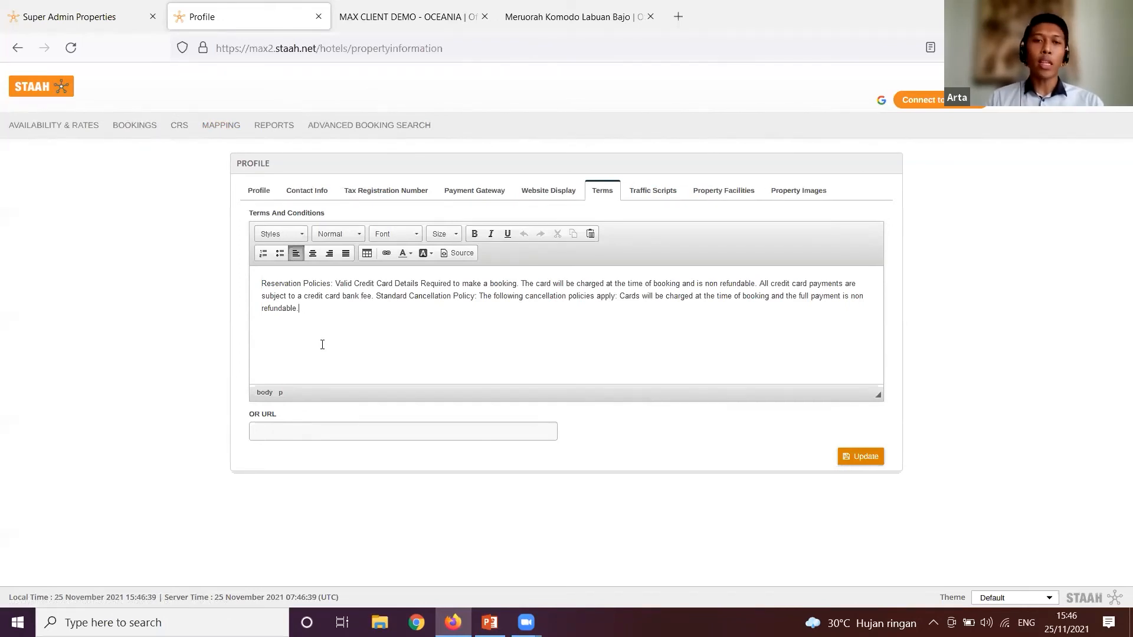
pyautogui.click(428, 431)
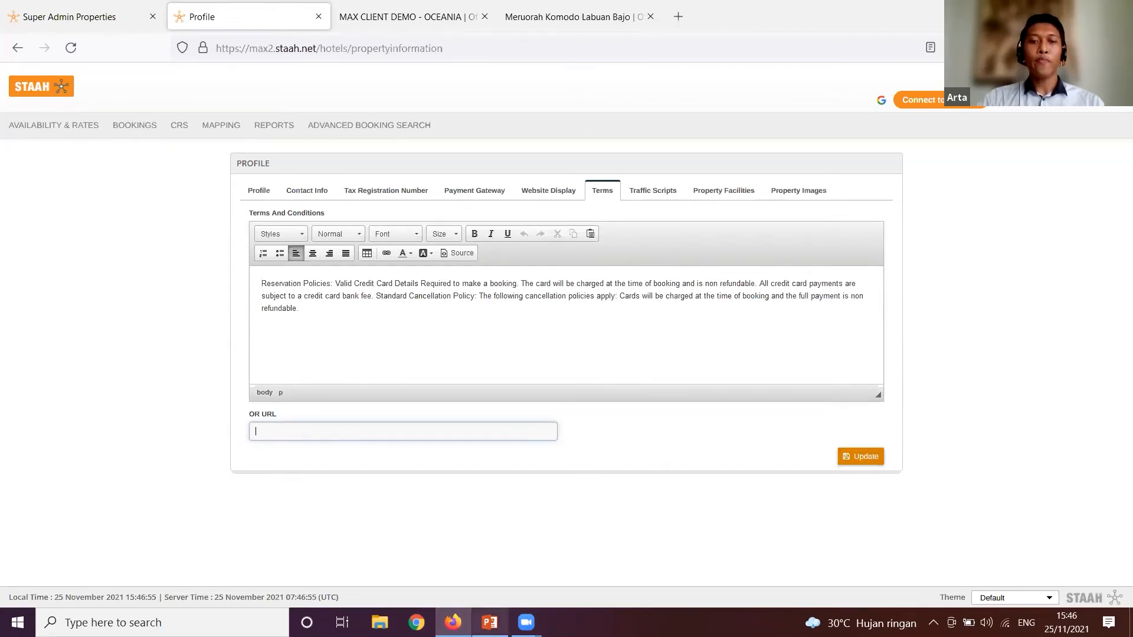
pyautogui.click(489, 623)
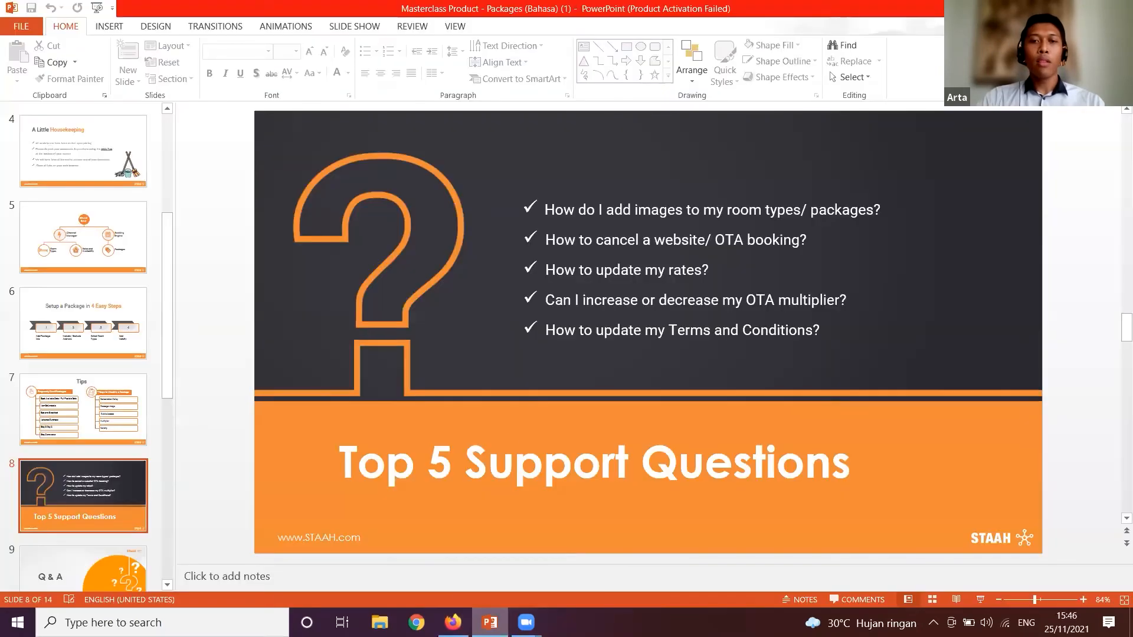
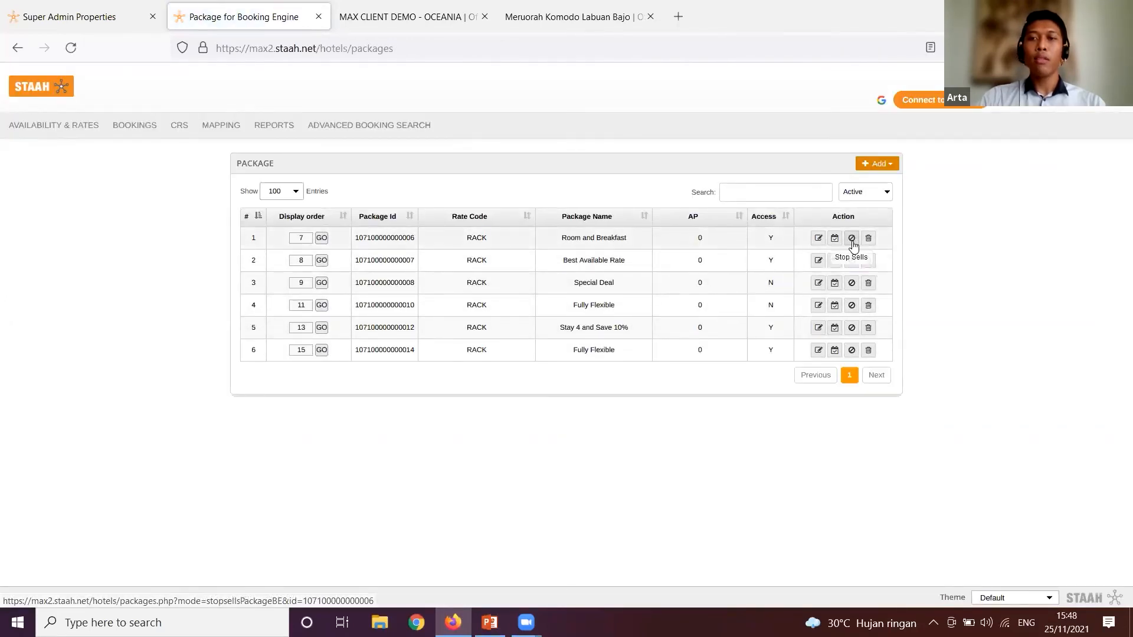
# Step: Open the stop sells of the Room and Breakfast package and enter a bulk stop sell from 5 Dec 2021 to 8 Dec 2021
pyautogui.click(851, 239)
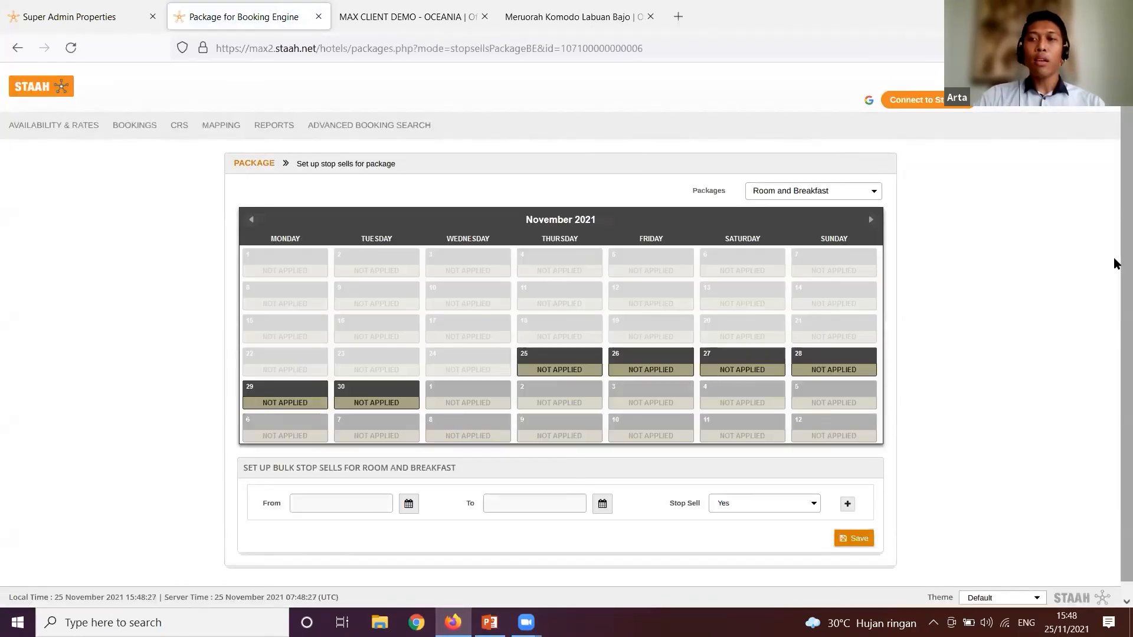
pyautogui.scroll(-1, 1115, 308)
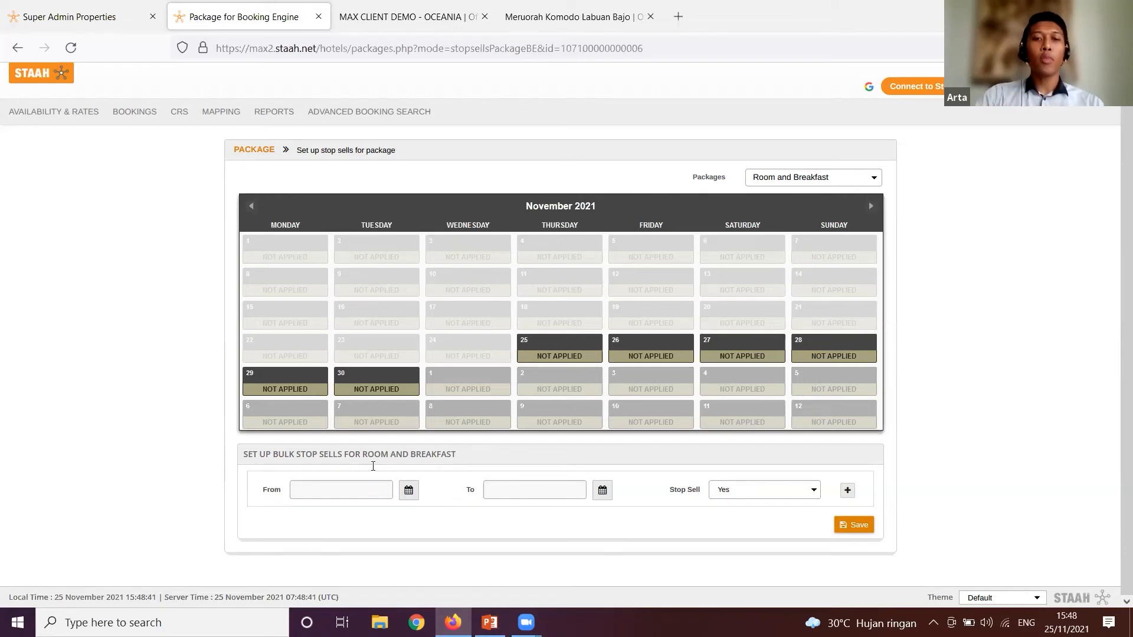
pyautogui.click(409, 494)
pyautogui.click(420, 337)
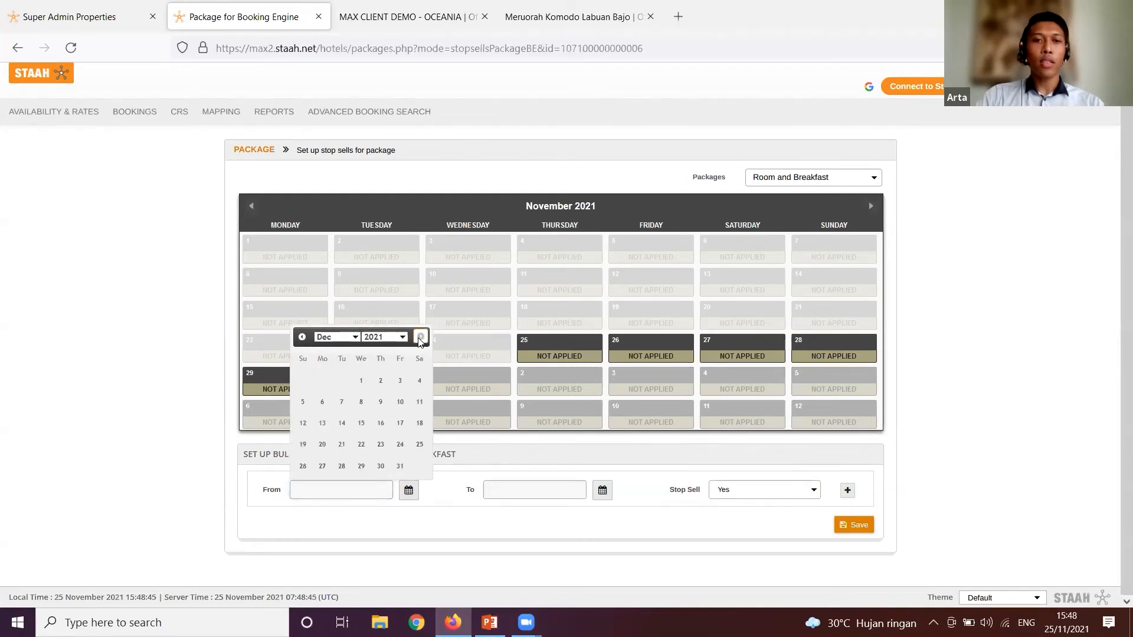
pyautogui.click(303, 403)
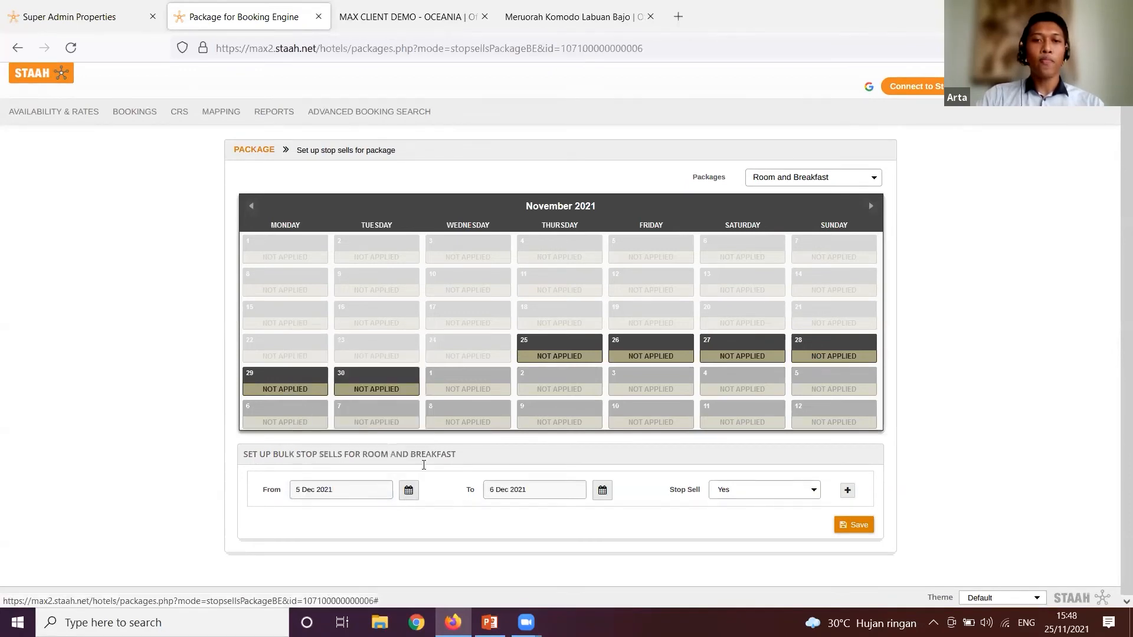
pyautogui.click(551, 494)
pyautogui.click(554, 402)
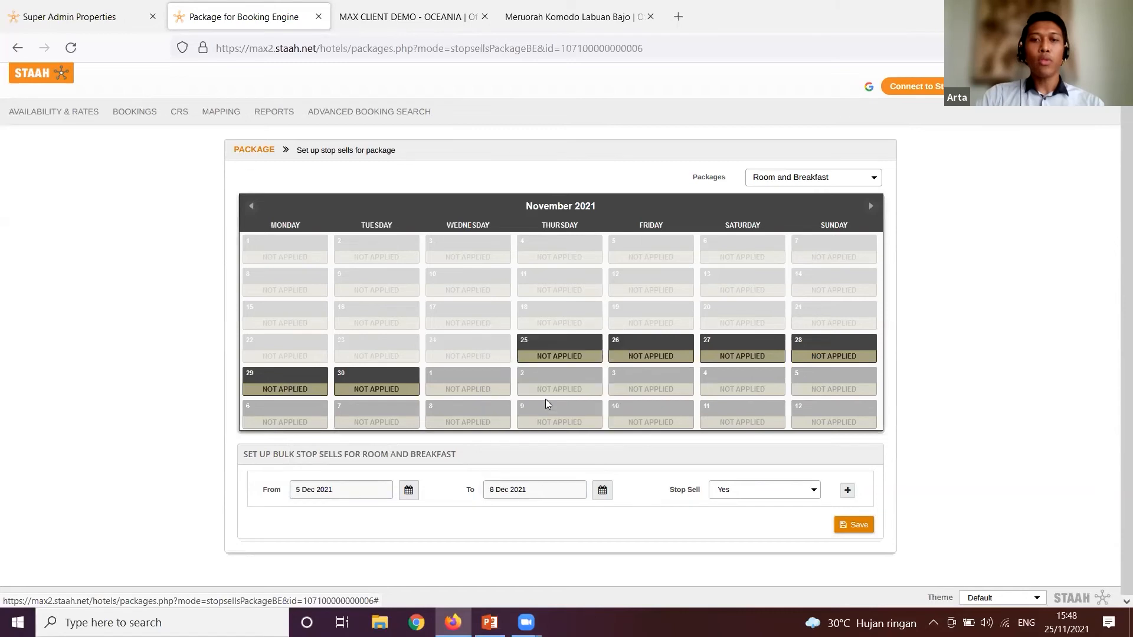
# Step: Add a second stop-sell range from 20 Jan 2022 to 21 Jan 2022, and return to the package list without saving
pyautogui.click(848, 492)
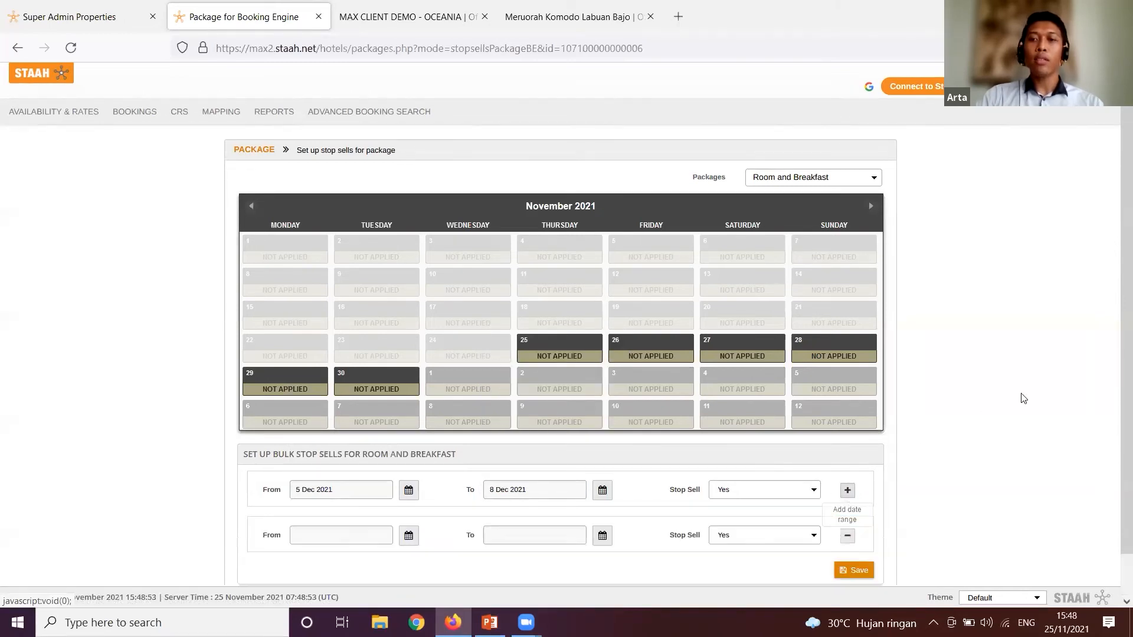
pyautogui.scroll(-2, 1090, 487)
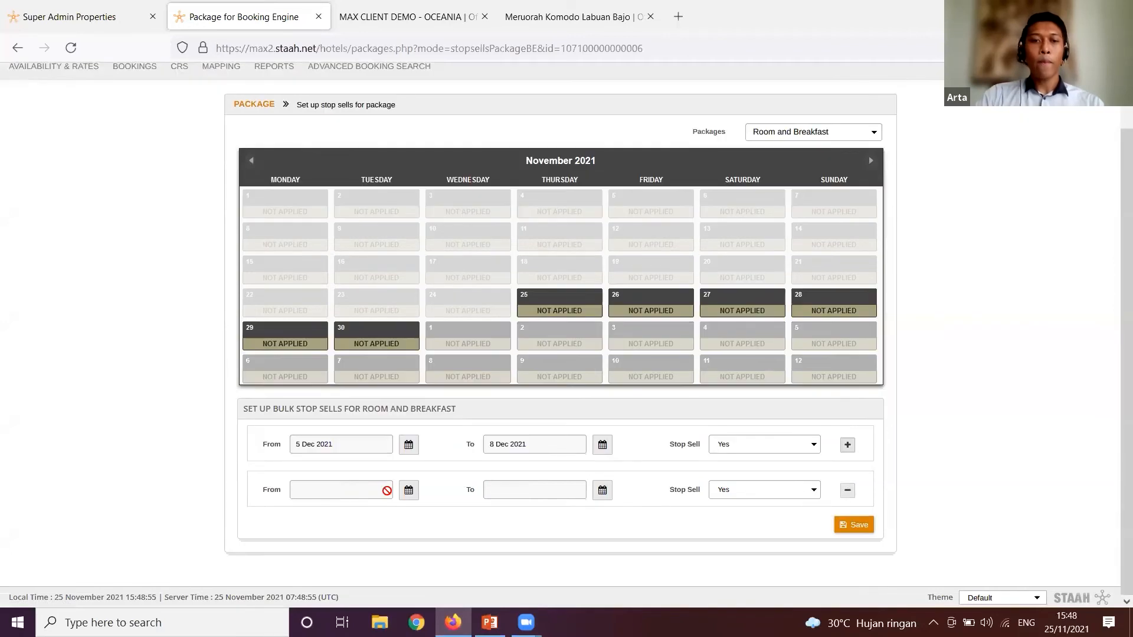
pyautogui.click(408, 491)
pyautogui.click(420, 337)
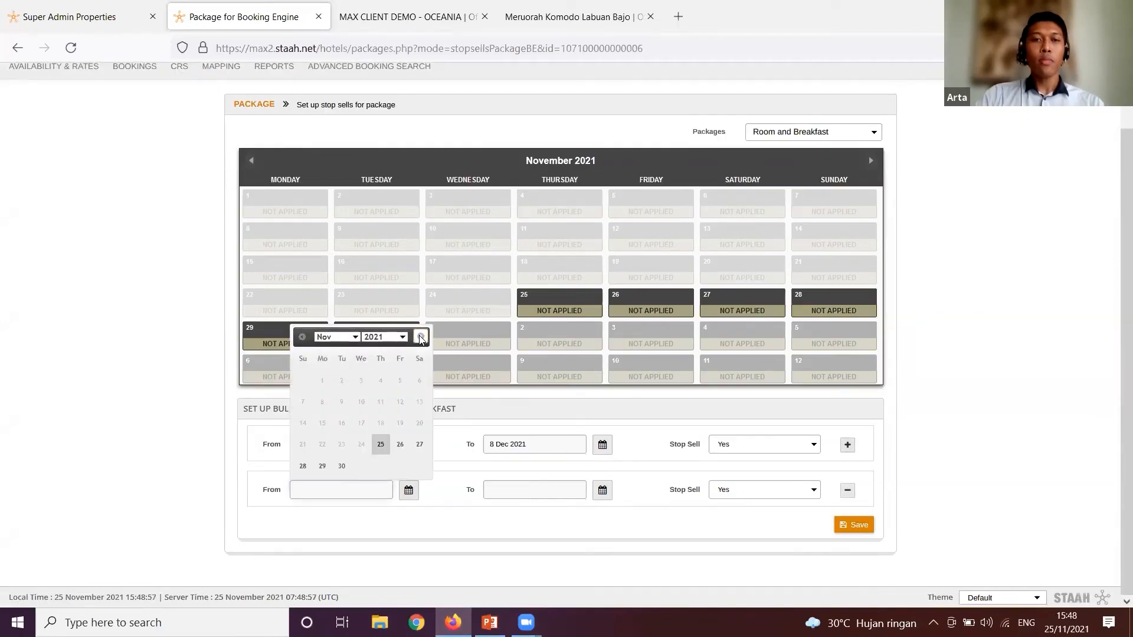
pyautogui.click(420, 337)
pyautogui.click(381, 445)
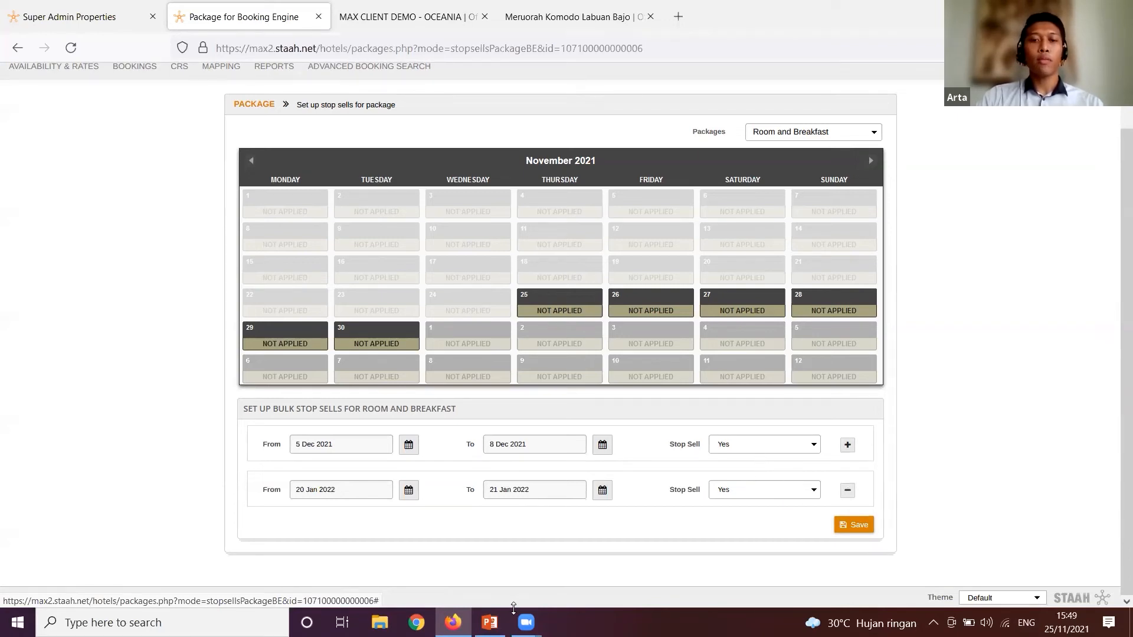
pyautogui.moveTo(525, 622)
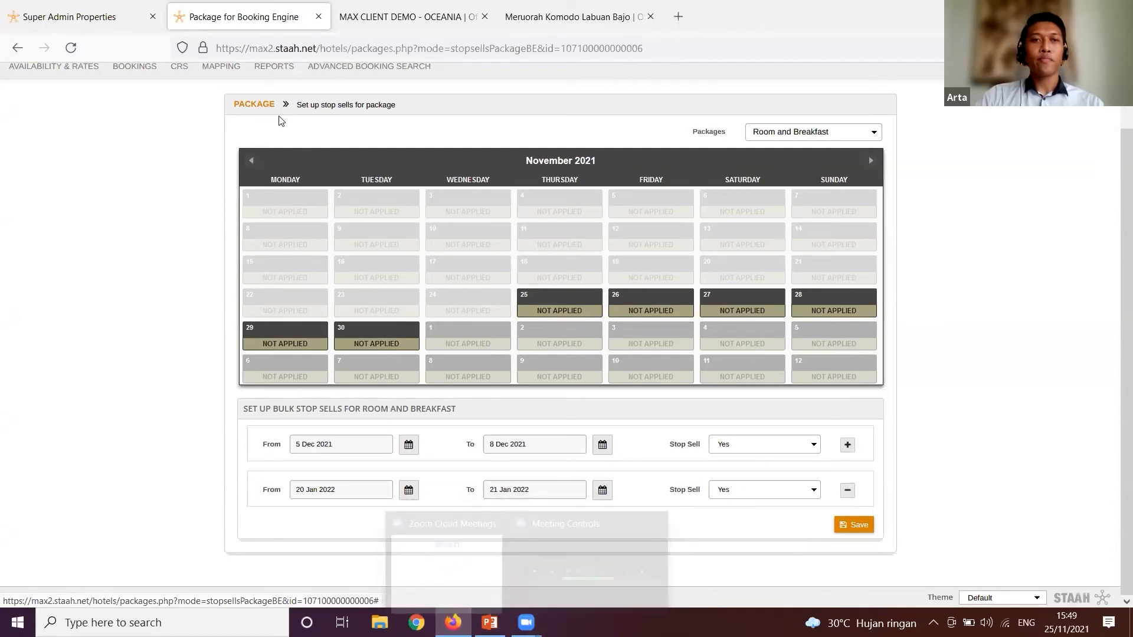
pyautogui.click(254, 104)
pyautogui.moveTo(529, 618)
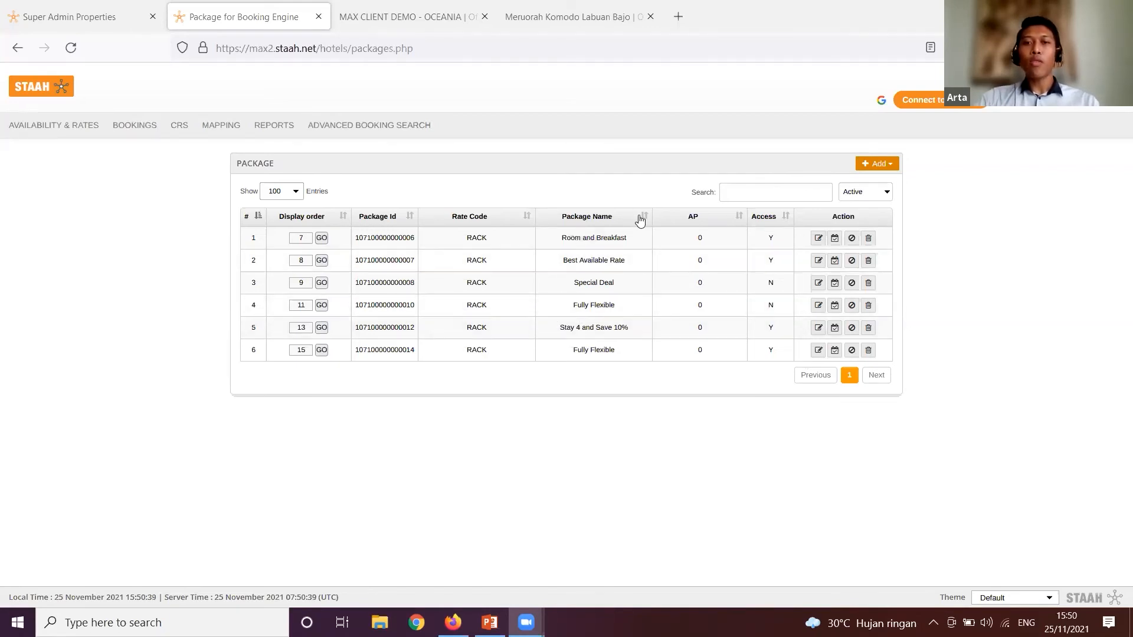
# Step: Open the room types of the Room and Breakfast package and set Villa 1's formula to a multiplier of 0 with a surcharge of 200000
pyautogui.click(820, 238)
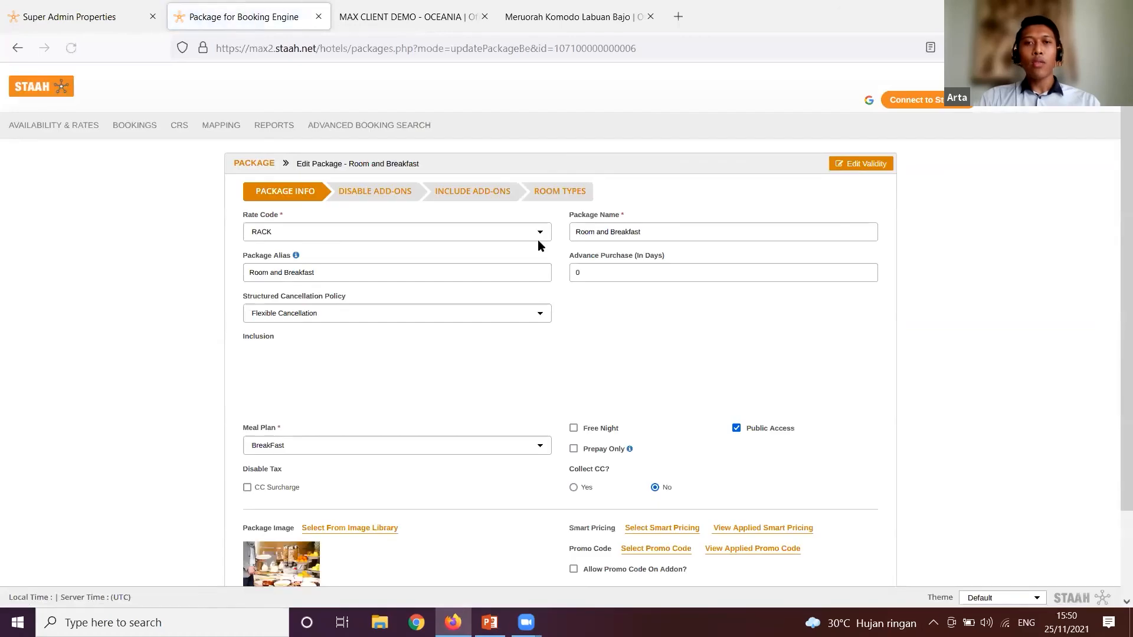
pyautogui.click(560, 192)
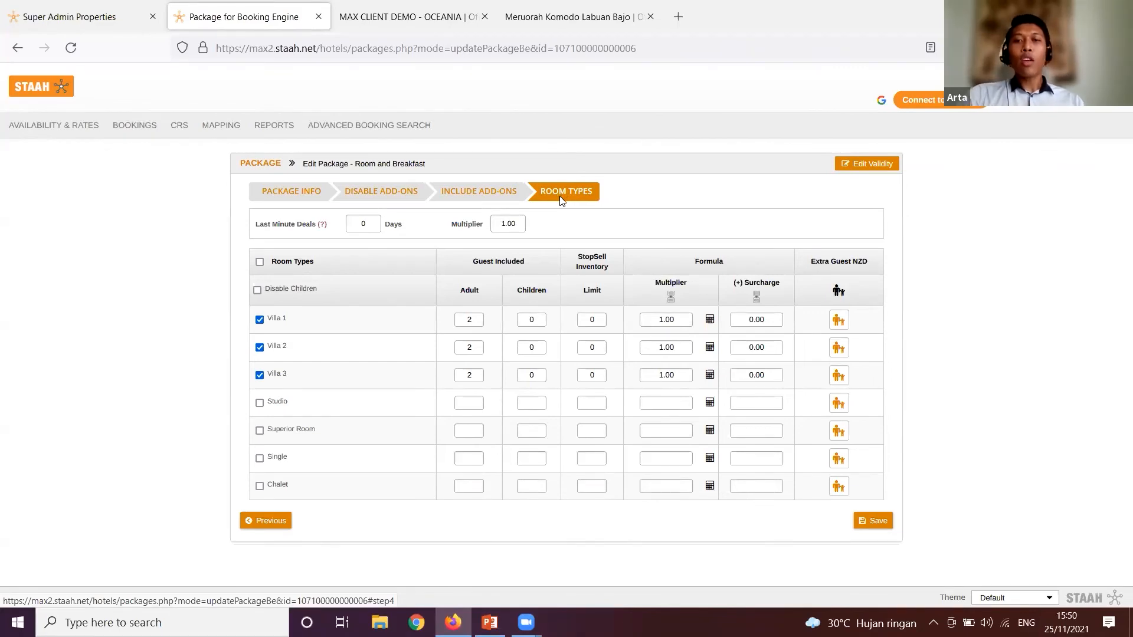
pyautogui.moveTo(650, 323); pyautogui.dragTo(687, 319)
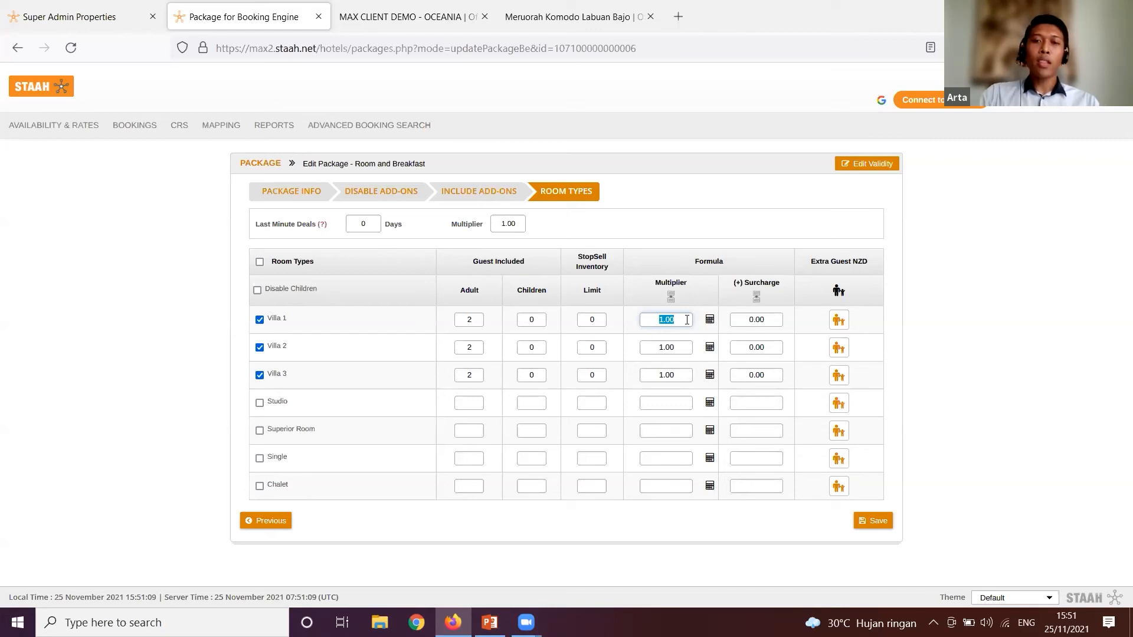
pyautogui.write('0')
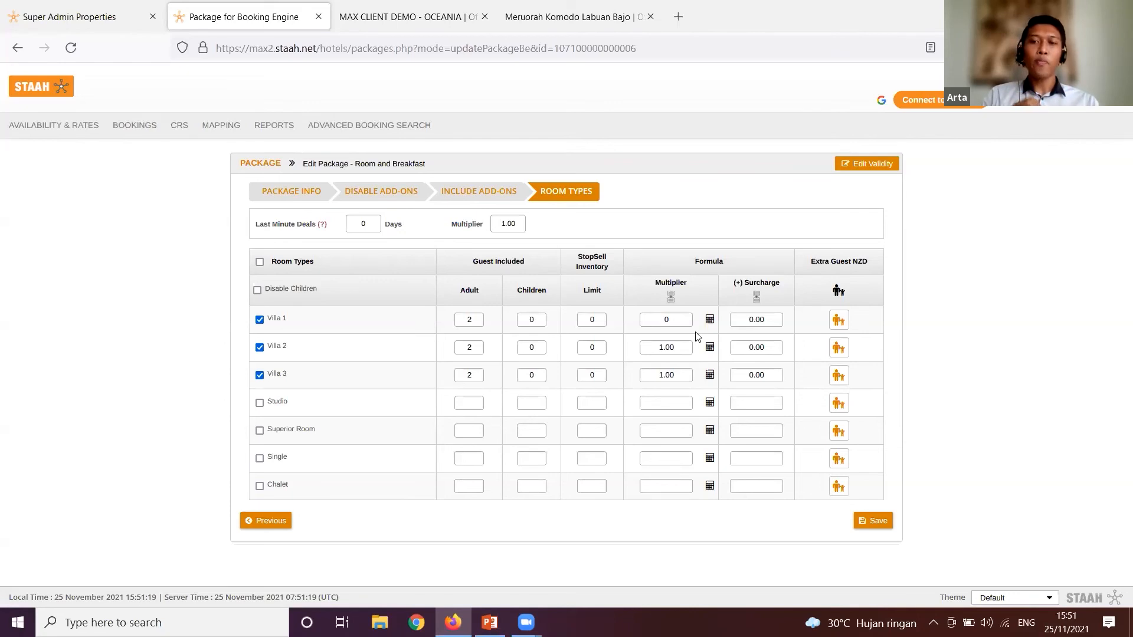
pyautogui.click(761, 321)
pyautogui.doubleClick(761, 320)
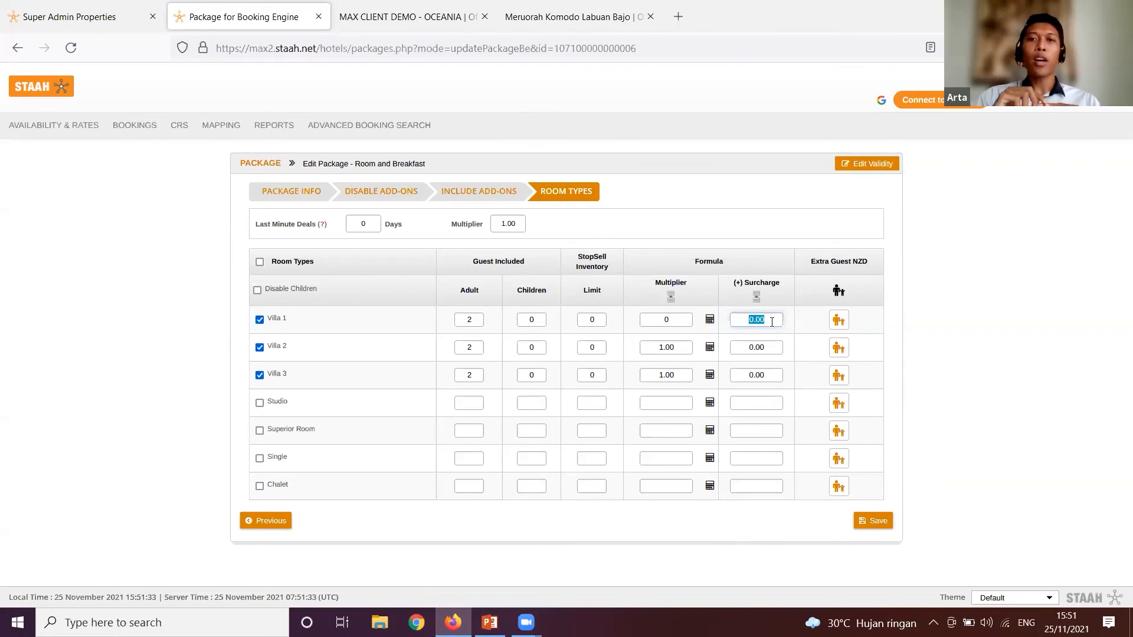
pyautogui.write('200000')
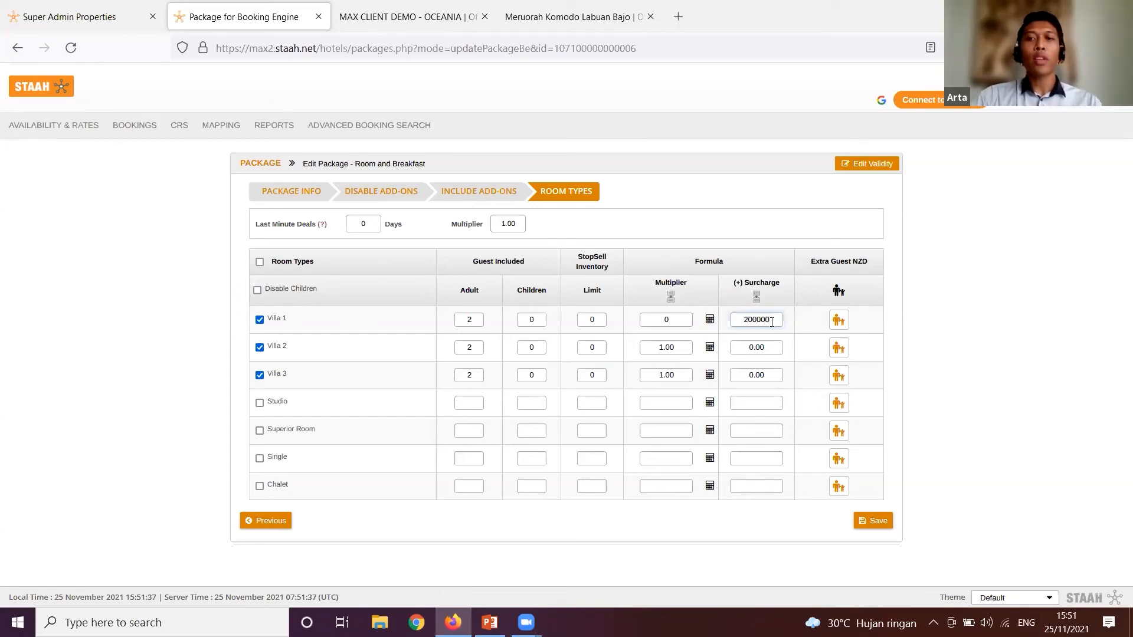
pyautogui.moveTo(755, 322); pyautogui.dragTo(775, 319)
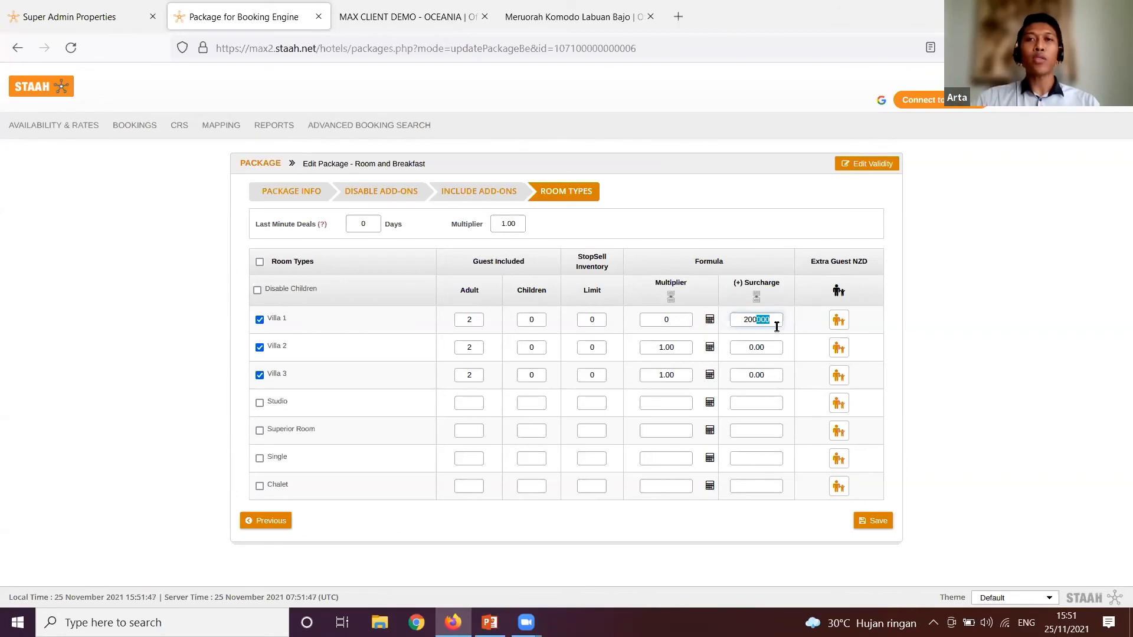
pyautogui.click(777, 325)
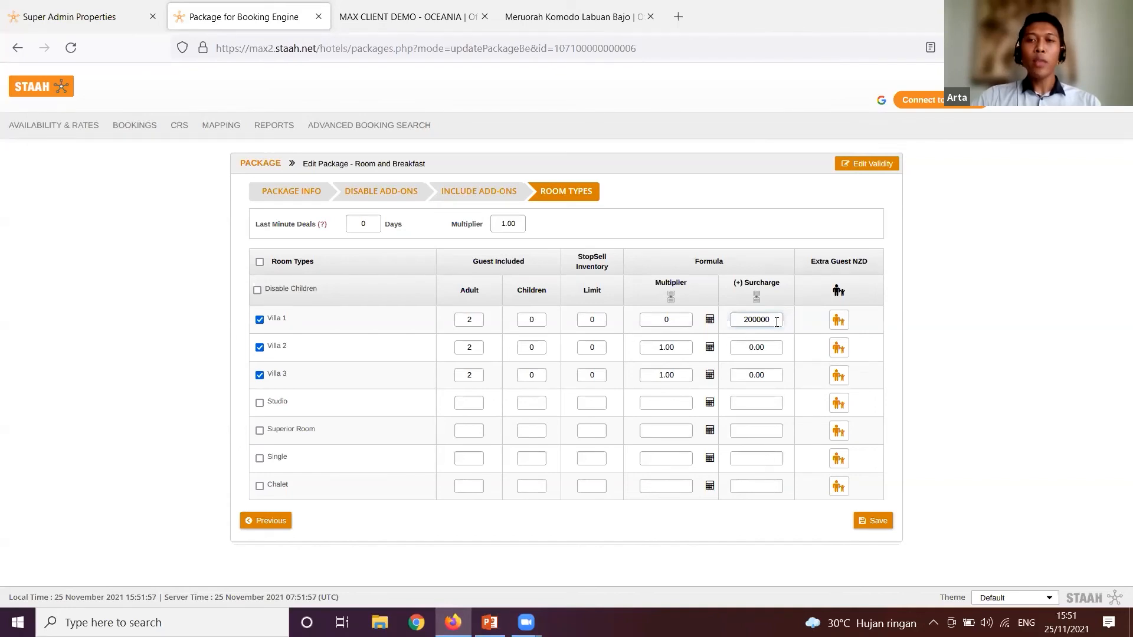
# Step: Try surcharges of 0 and 20 for Villa 1 in the package's room types, and leave the surcharge empty
pyautogui.doubleClick(729, 322)
pyautogui.write('0')
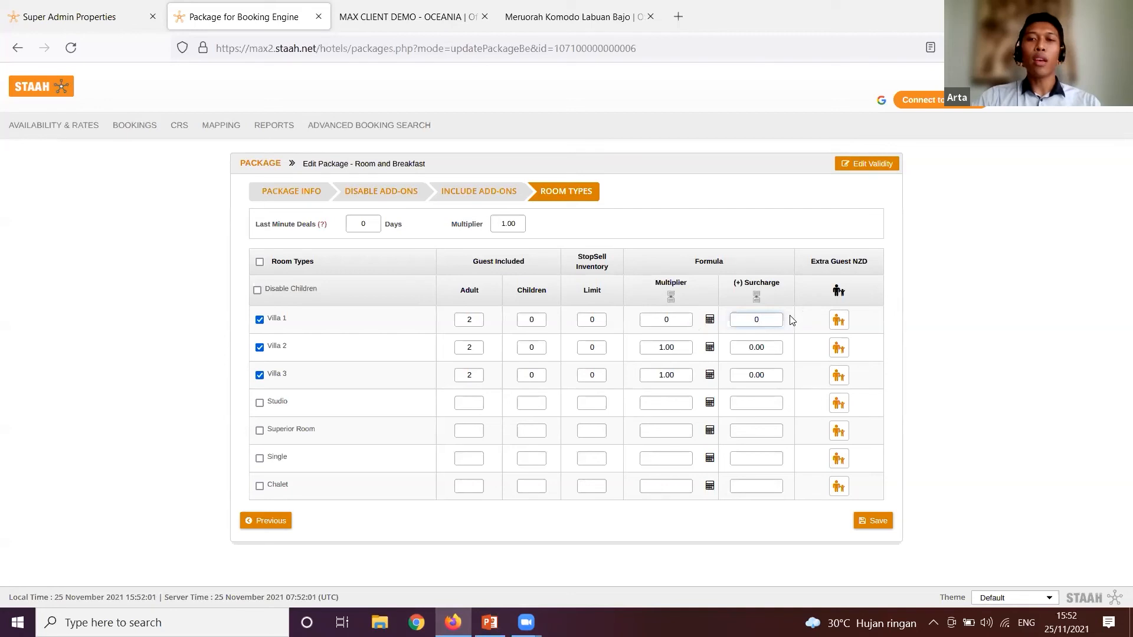
pyautogui.doubleClick(741, 321)
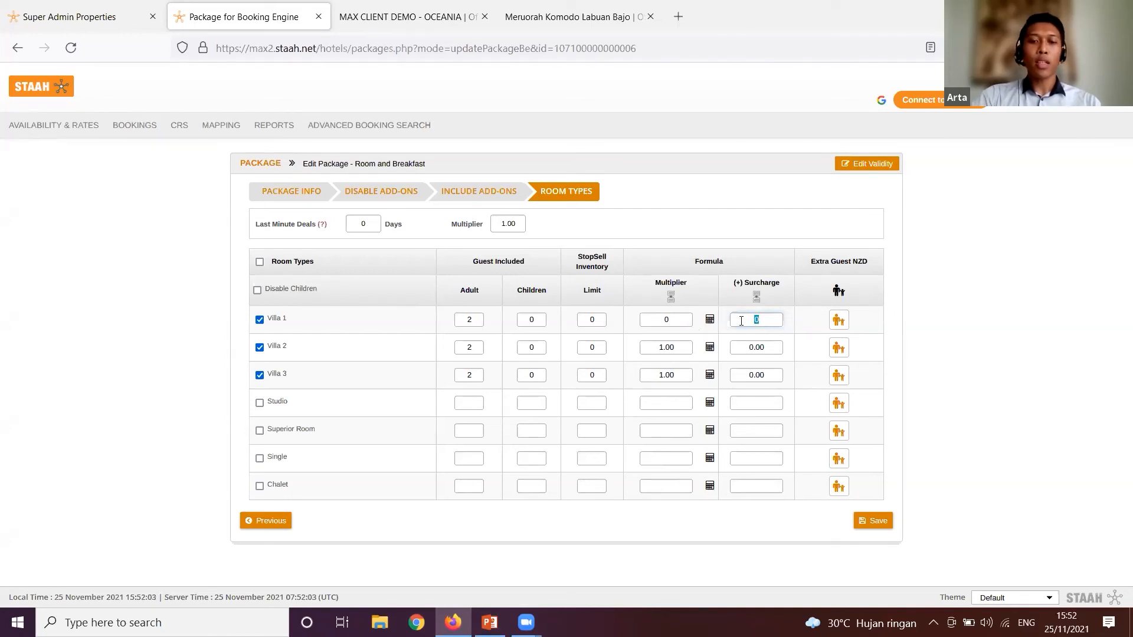
pyautogui.write('20')
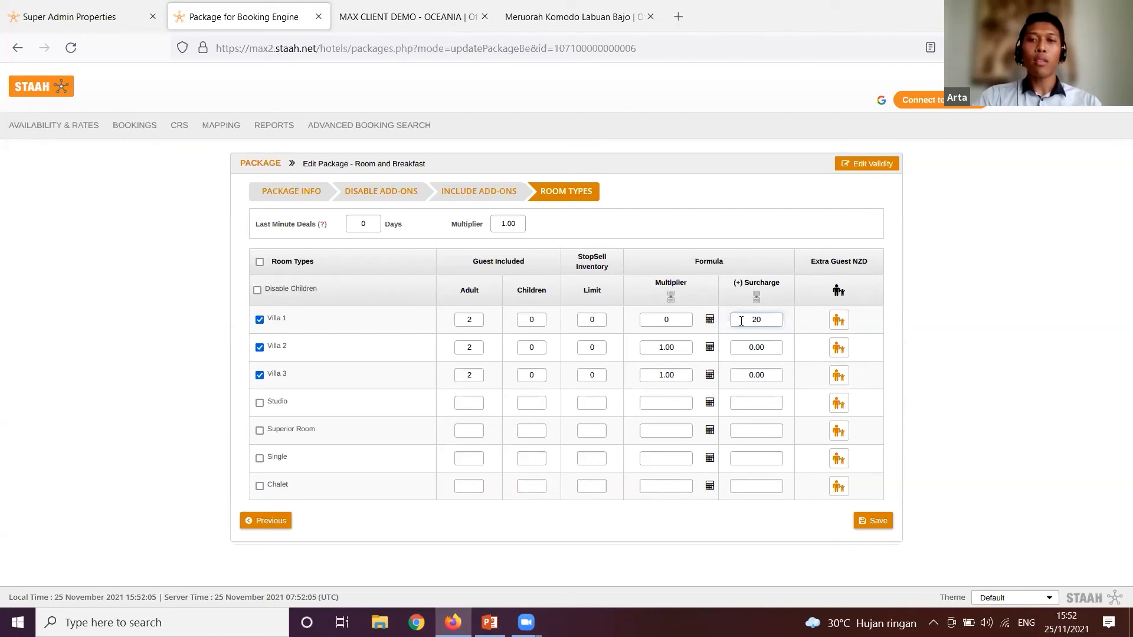
pyautogui.press('BackSpace')
pyautogui.press('BackSpace')
# Step: Set Villa 1's multiplier to 0.9 and return to the package list without saving
pyautogui.click(685, 319)
pyautogui.write('.9')
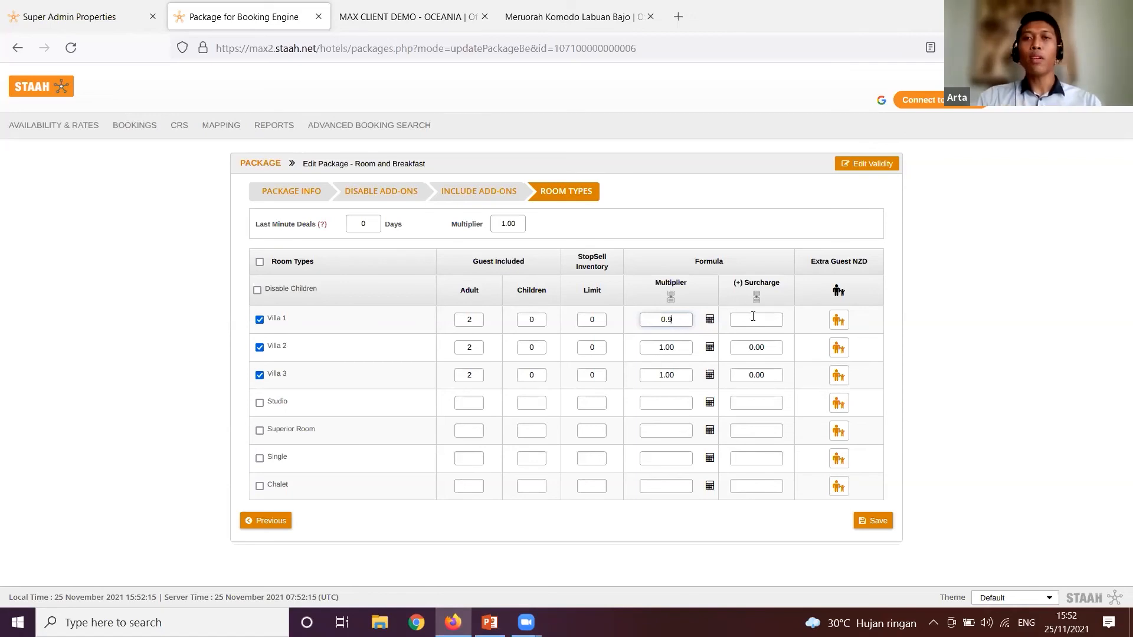
pyautogui.click(261, 163)
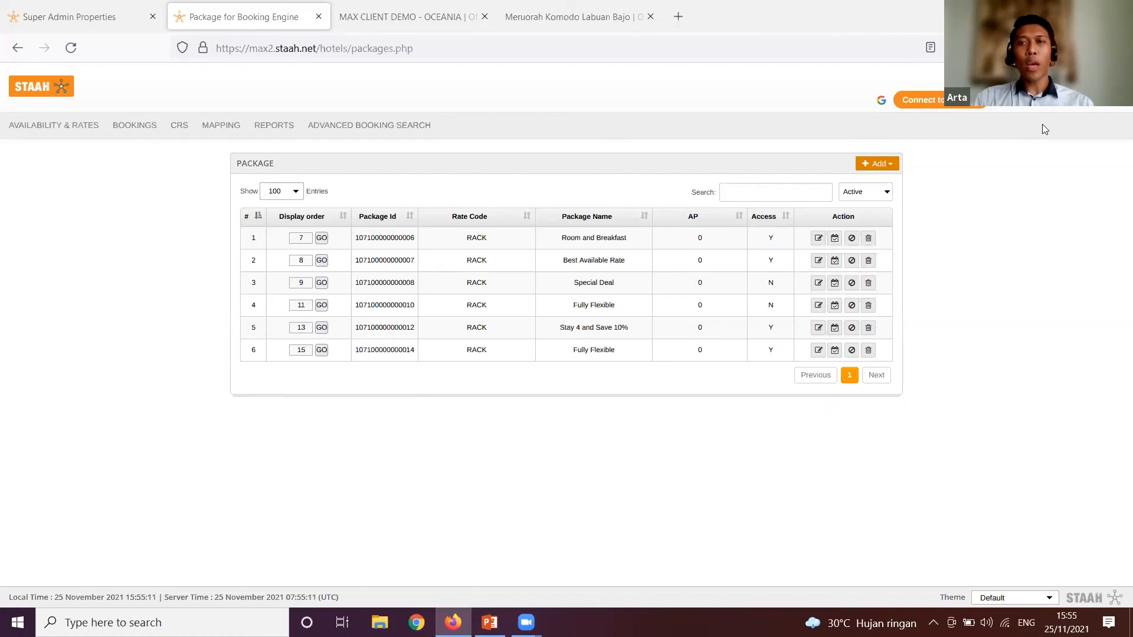
# Step: Open the property's Room Types list and bring up the Zoom meeting controls
pyautogui.click(1058, 108)
pyautogui.click(1015, 147)
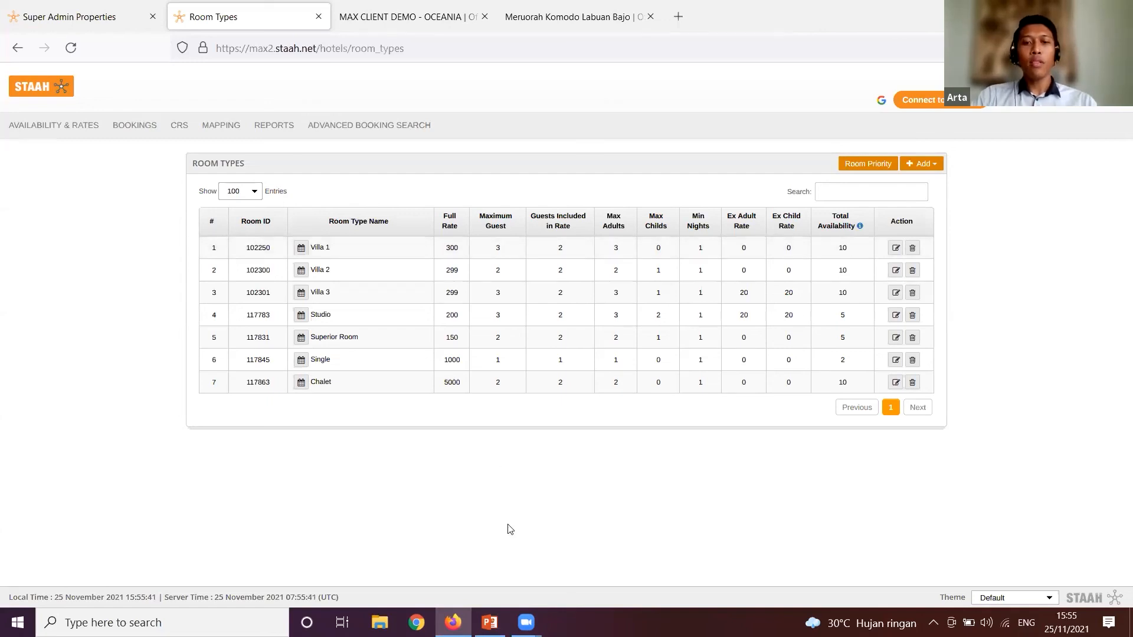
pyautogui.moveTo(526, 622)
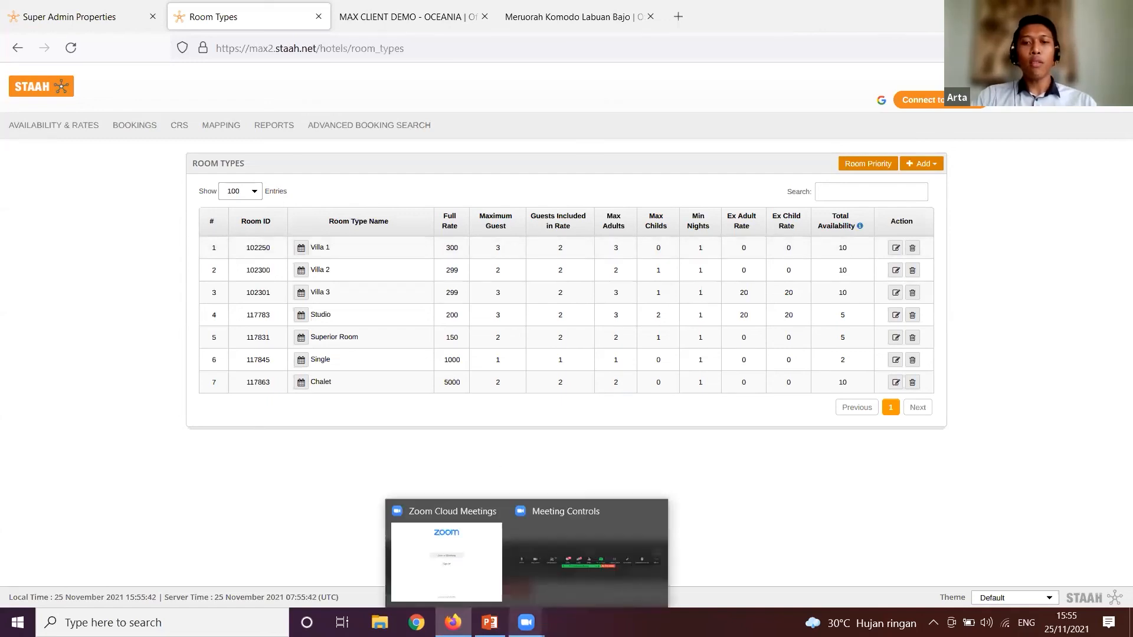
pyautogui.click(542, 579)
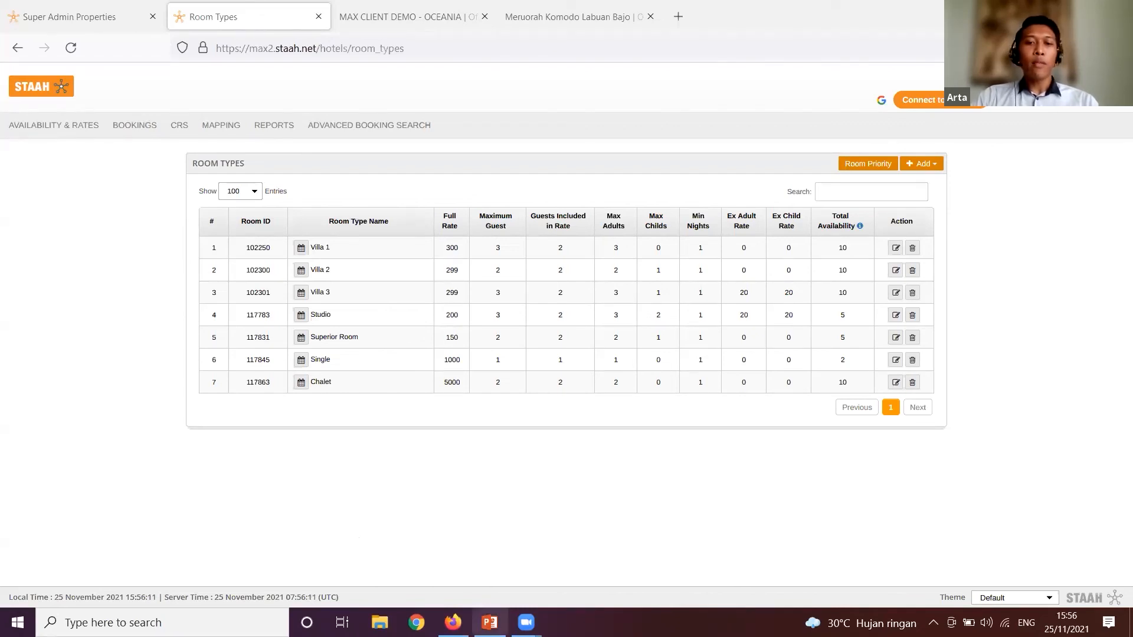
# Step: Switch to PowerPoint and start the slide show from the Q & A slide
pyautogui.click(489, 623)
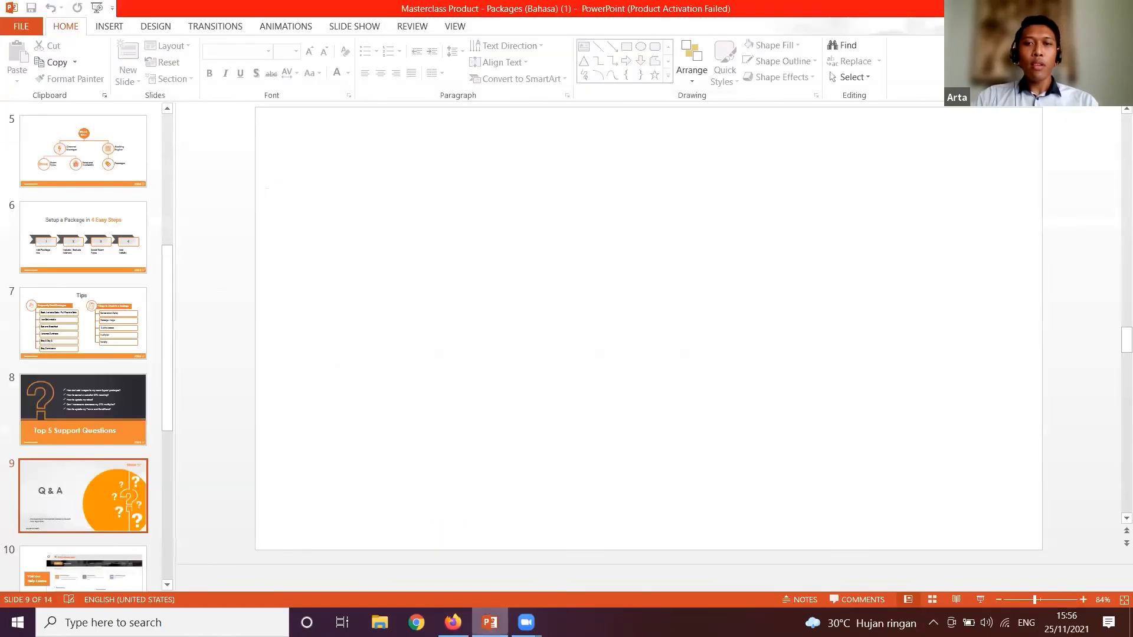
pyautogui.click(898, 385)
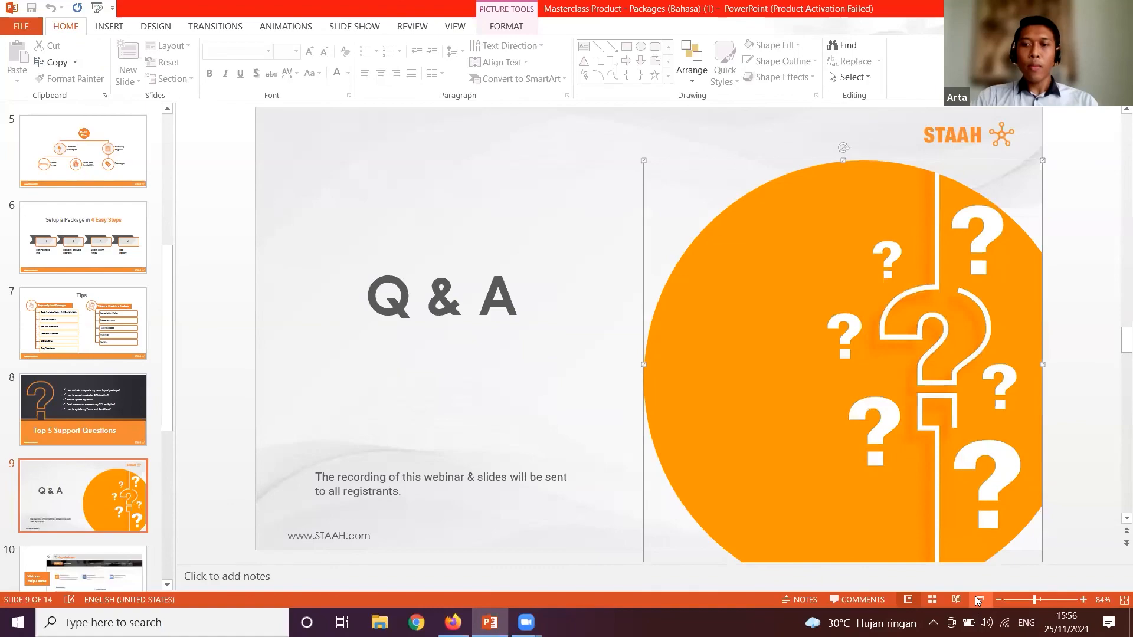
pyautogui.hotkey('shift', 'F5')
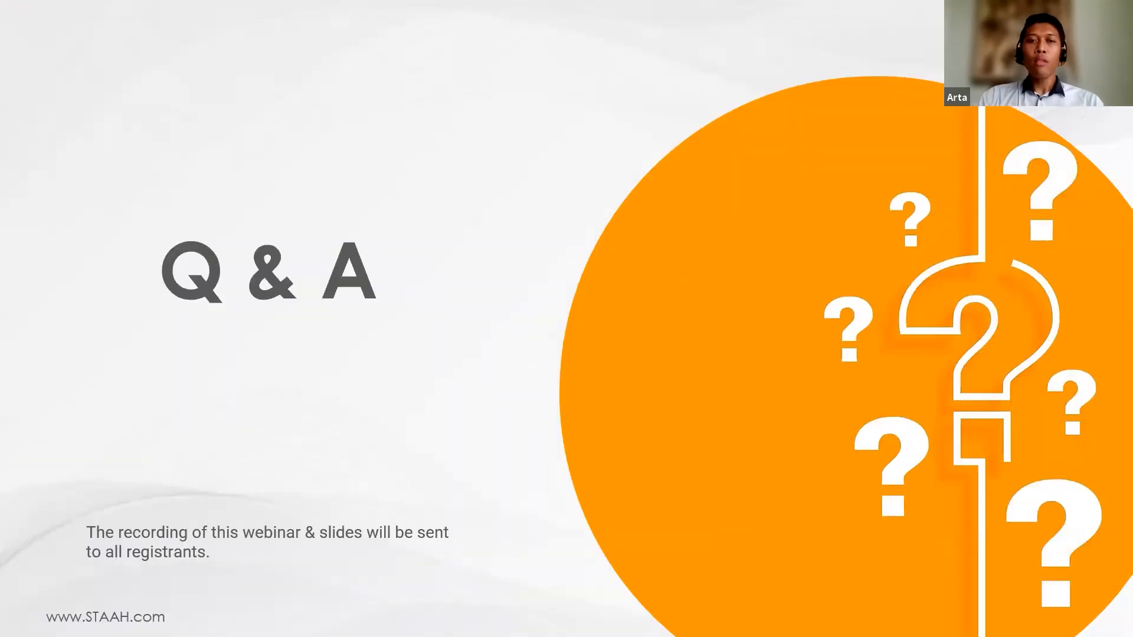
# Step: Advance the slide show through the Help Centre and Resources slides to the STAY in Touch slide
pyautogui.press('Right')
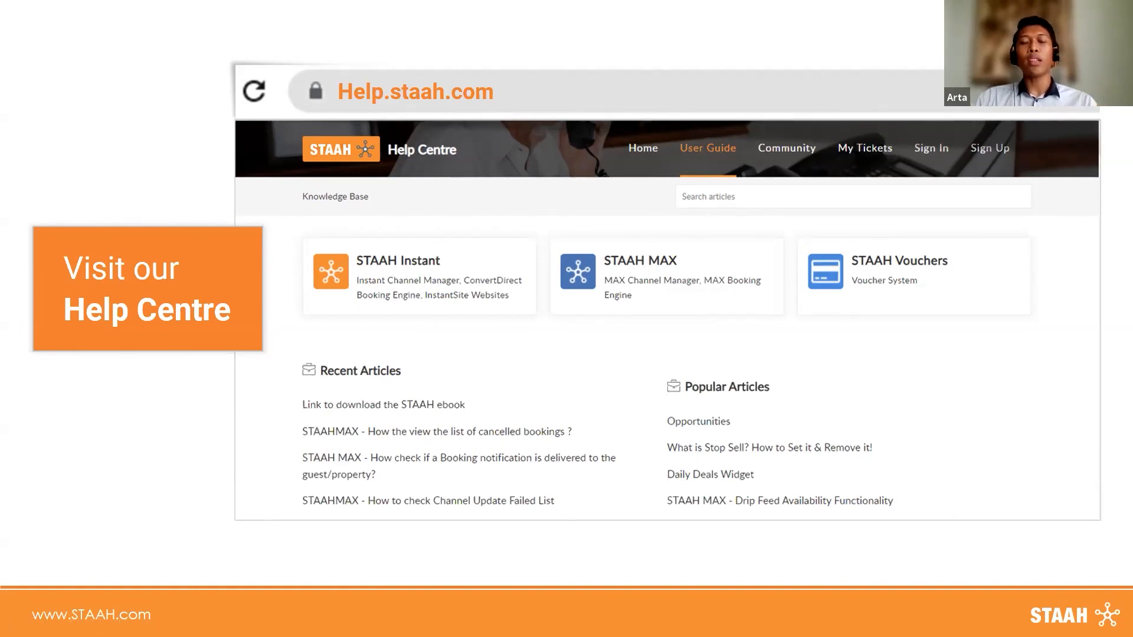
pyautogui.press('Right')
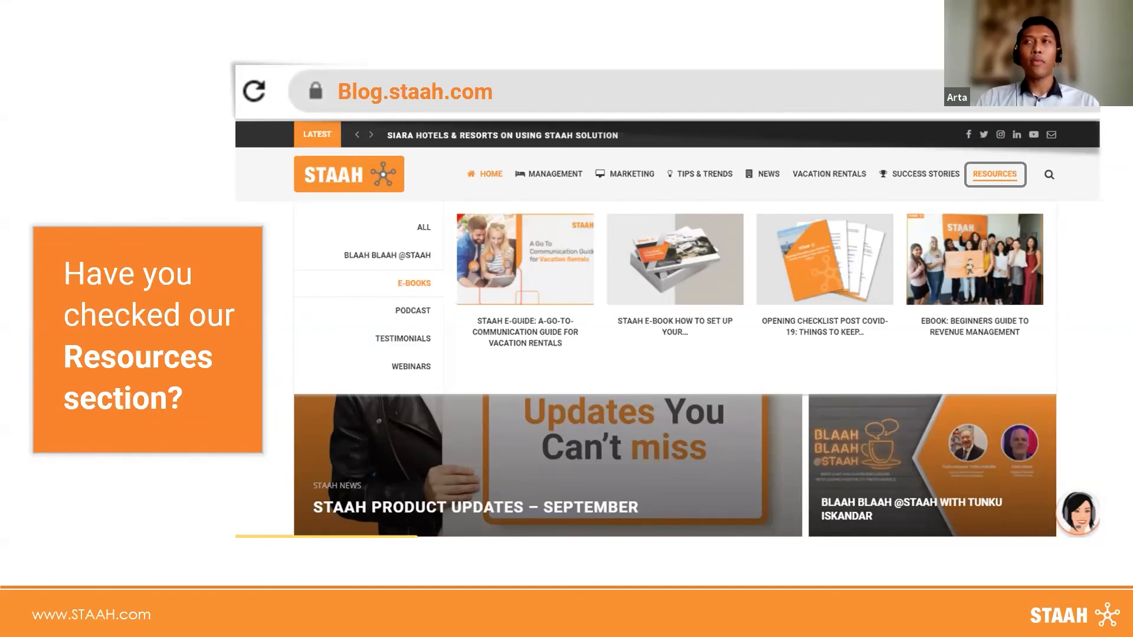
pyautogui.press('Right')
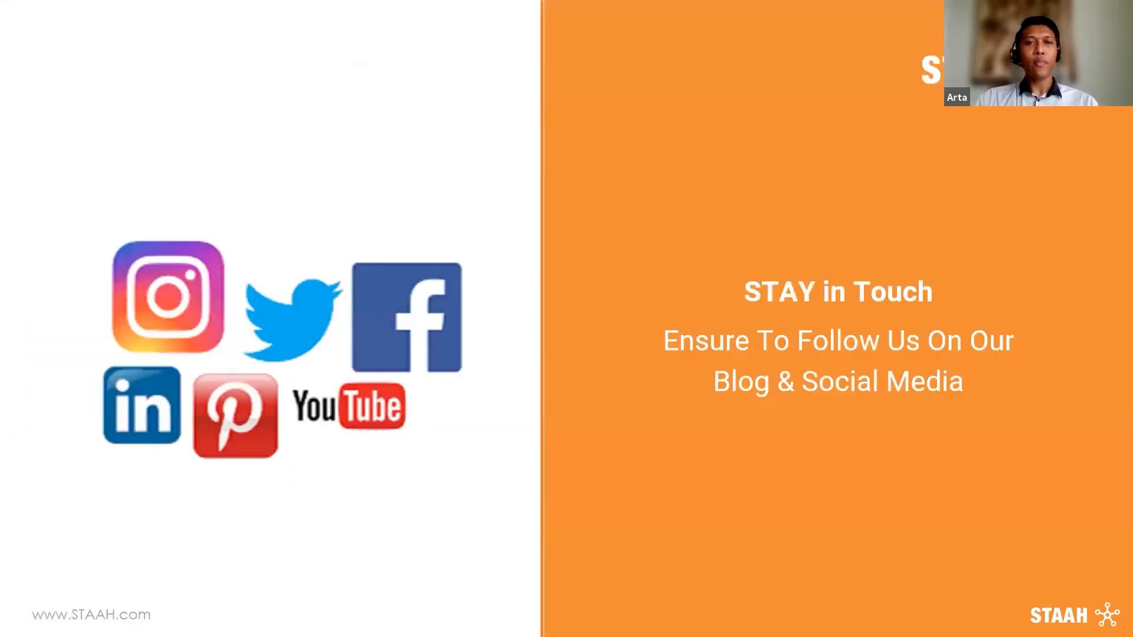